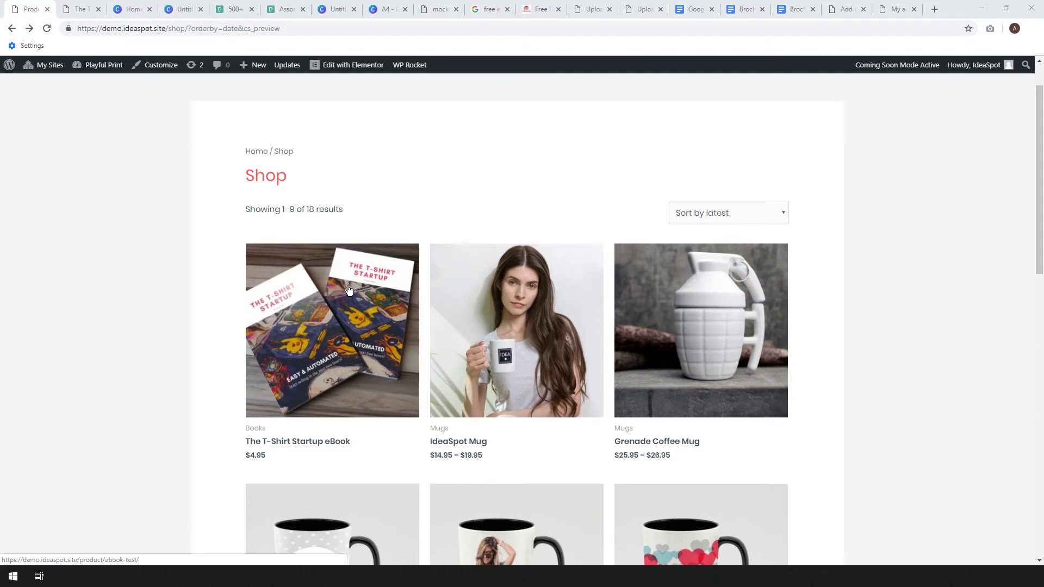
# Bring up the Canva home page showing the 21 × 29.7 cm Magazine Cover design type.
pyautogui.click(92, 6)
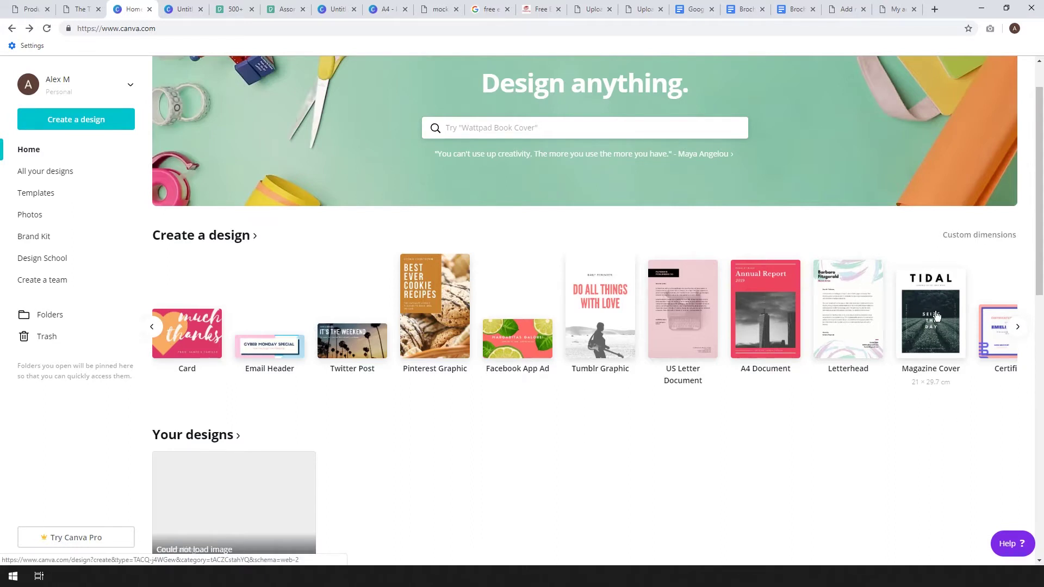
# Apply The Traveller cover from the Travel Magazine Cover set to the blank A4 page.
pyautogui.click(181, 9)
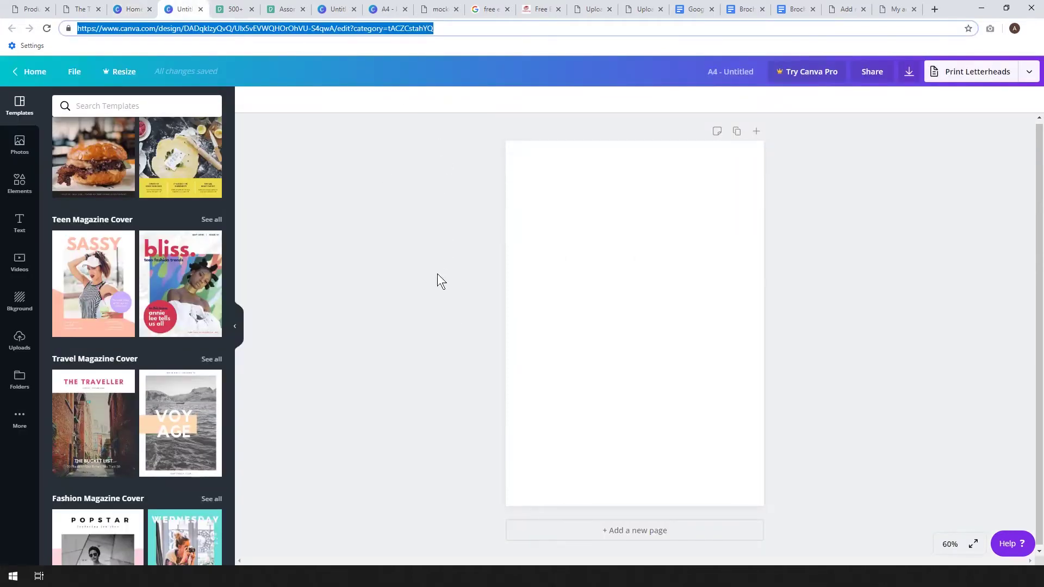
pyautogui.scroll(-5, 130, 281)
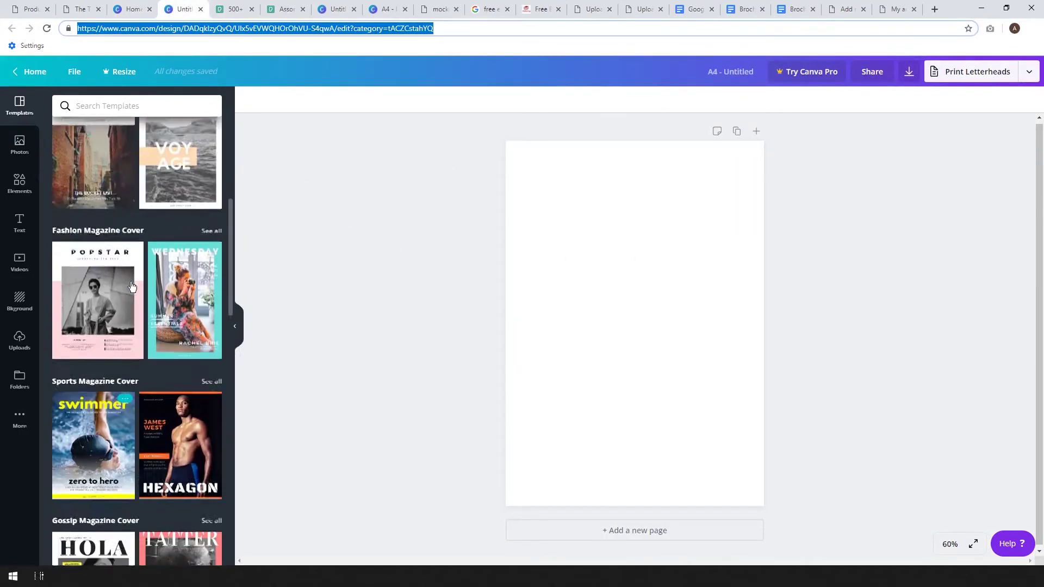
pyautogui.scroll(3, 131, 286)
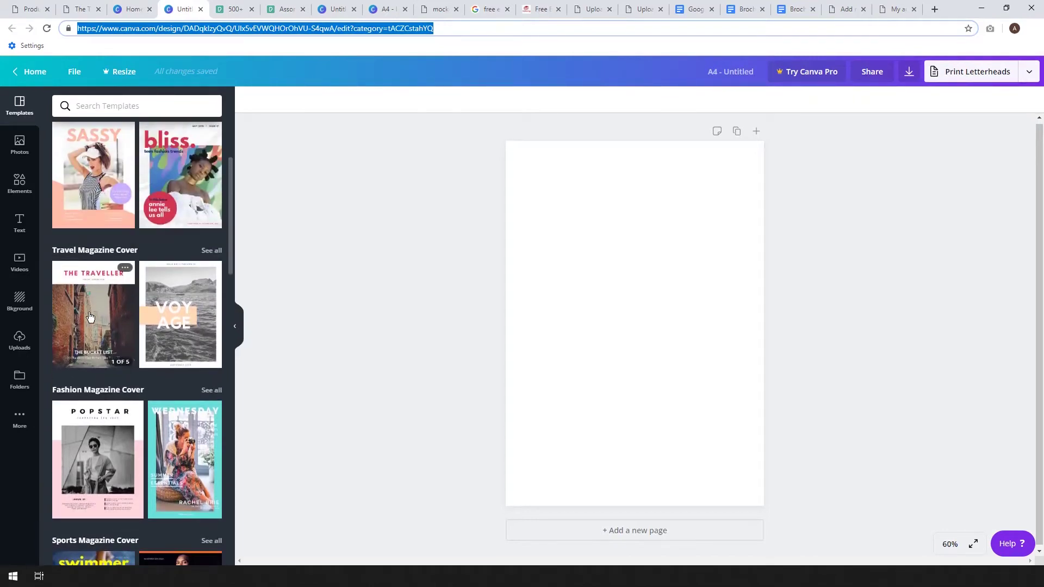
pyautogui.click(90, 317)
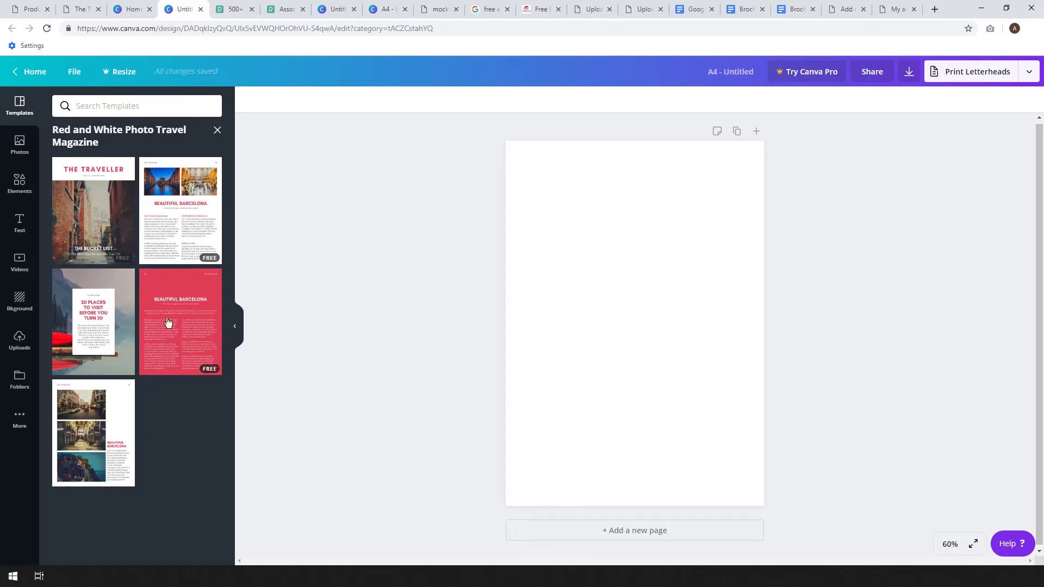
pyautogui.click(85, 235)
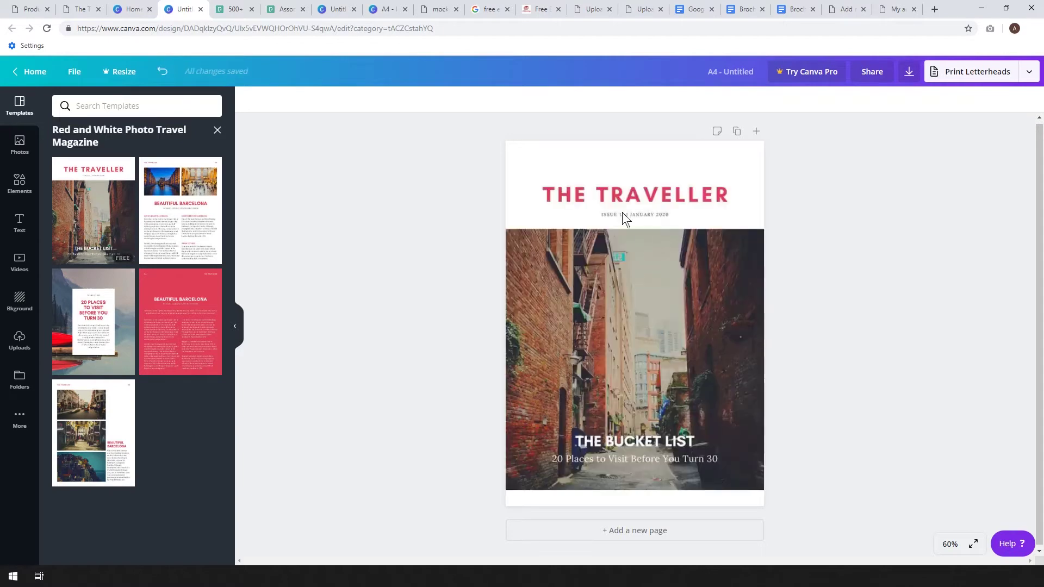
pyautogui.click(641, 325)
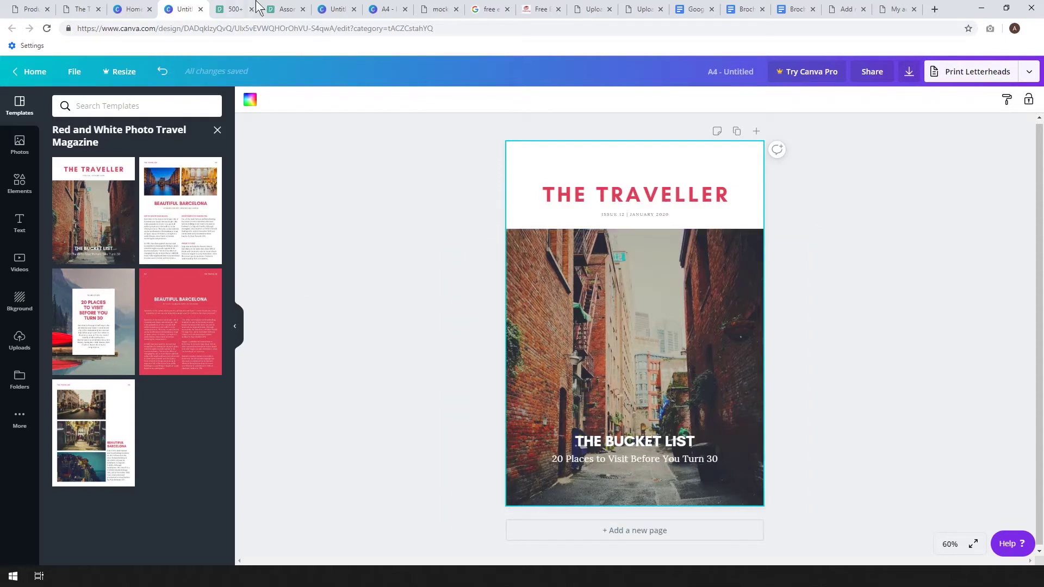
# Download the Pexels Assorted T-shirts photo at Large (1920 × 1280), then return to Canva.
pyautogui.click(234, 8)
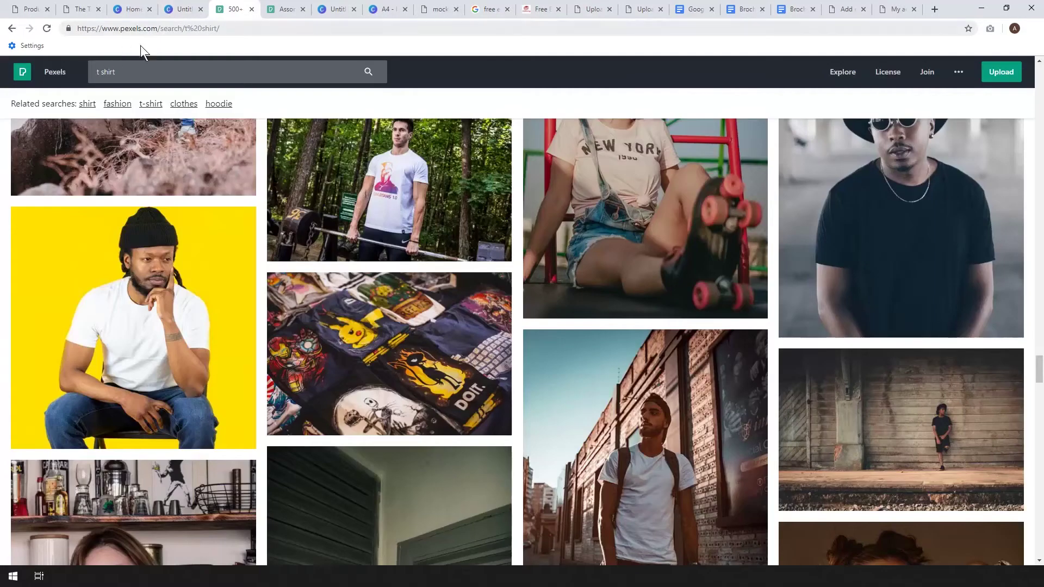
pyautogui.scroll(3, 132, 99)
pyautogui.scroll(-3, 462, 254)
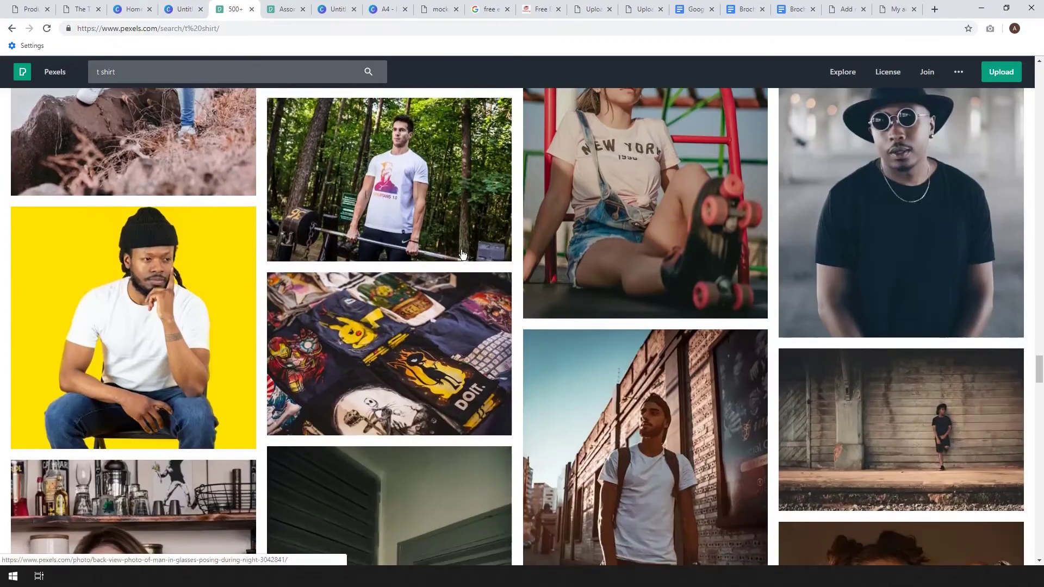
pyautogui.scroll(-2, 462, 254)
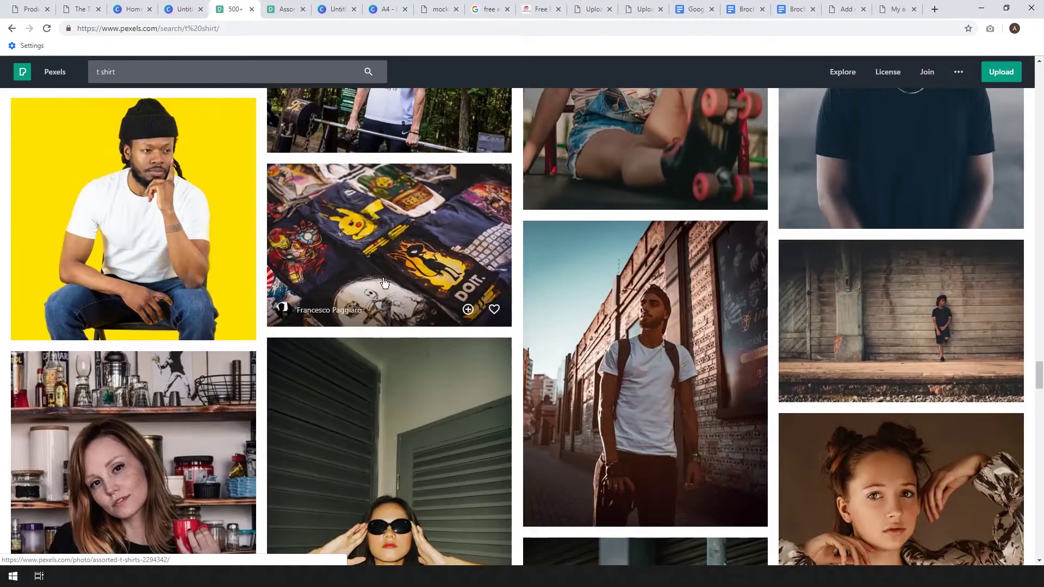
pyautogui.click(264, 7)
pyautogui.click(820, 79)
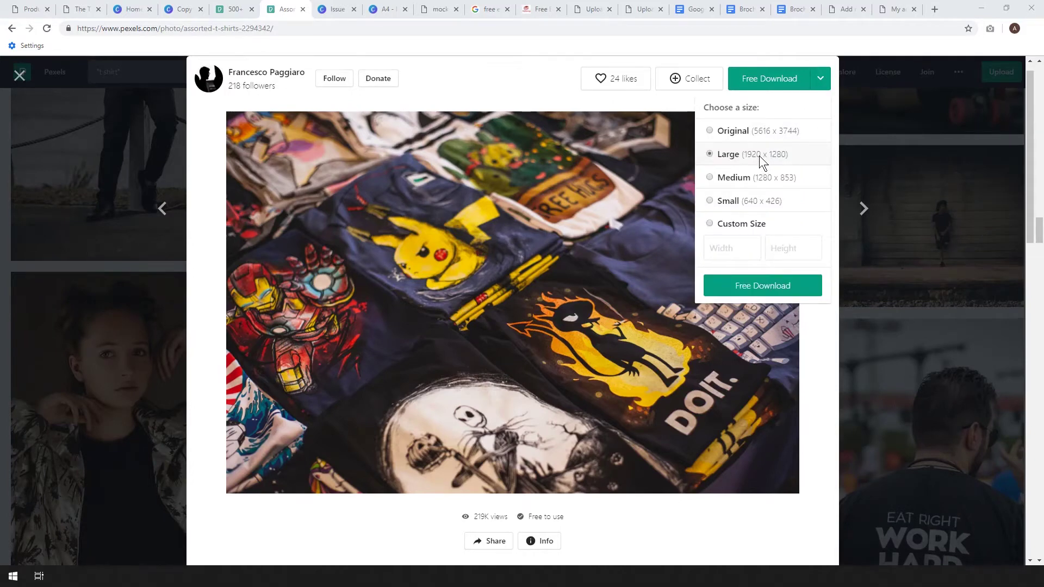
pyautogui.click(774, 283)
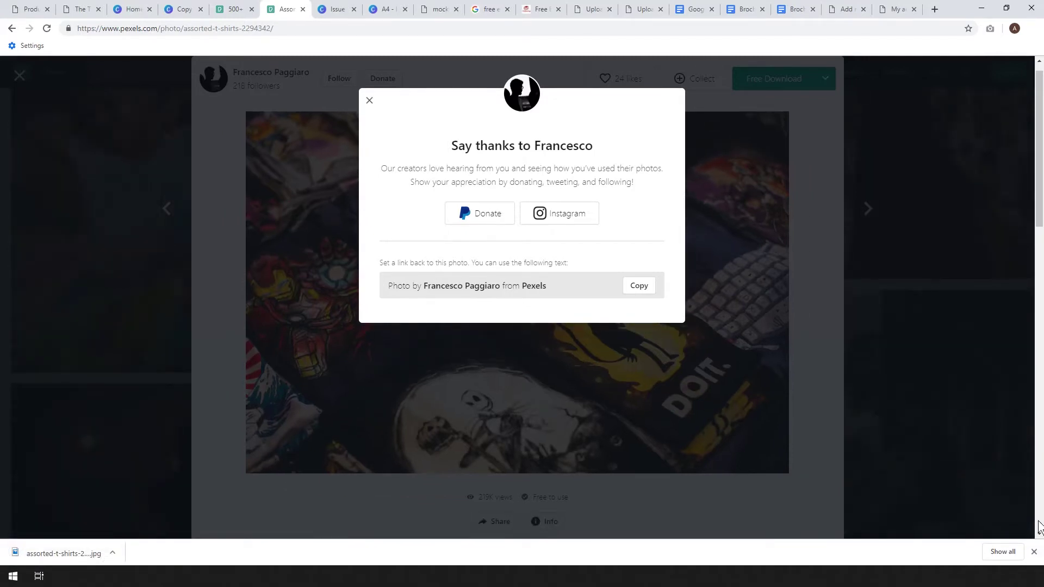
pyautogui.click(1034, 552)
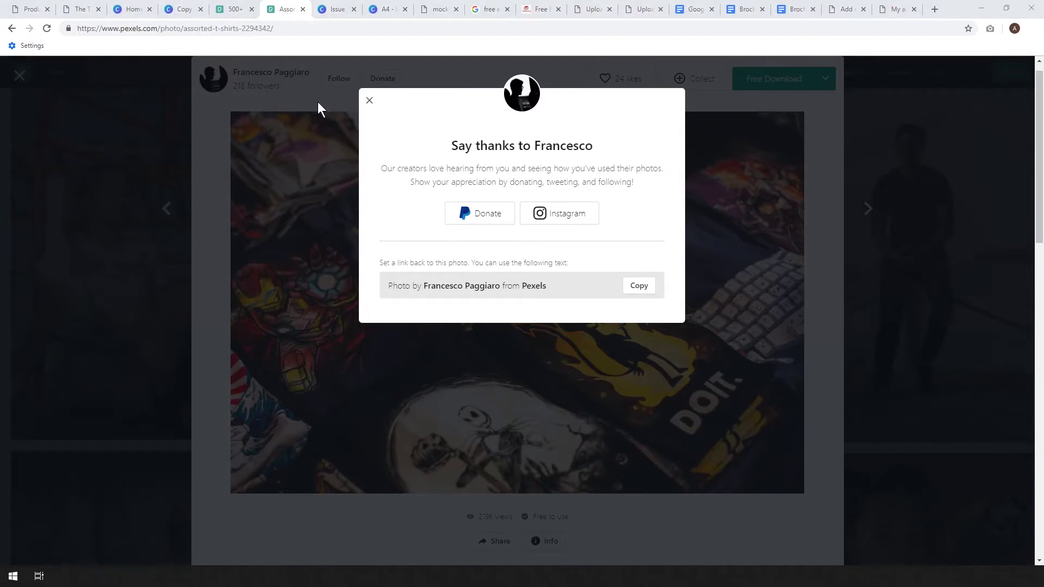
pyautogui.click(183, 10)
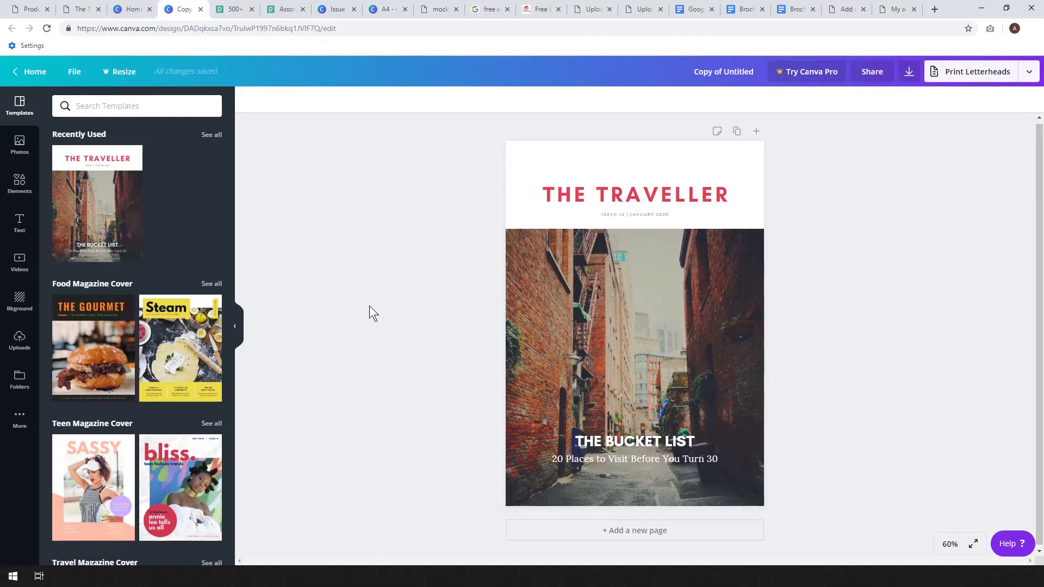
# Drag the uploaded assorted t-shirts image onto the cover, replacing the brick alley photo.
pyautogui.click(20, 342)
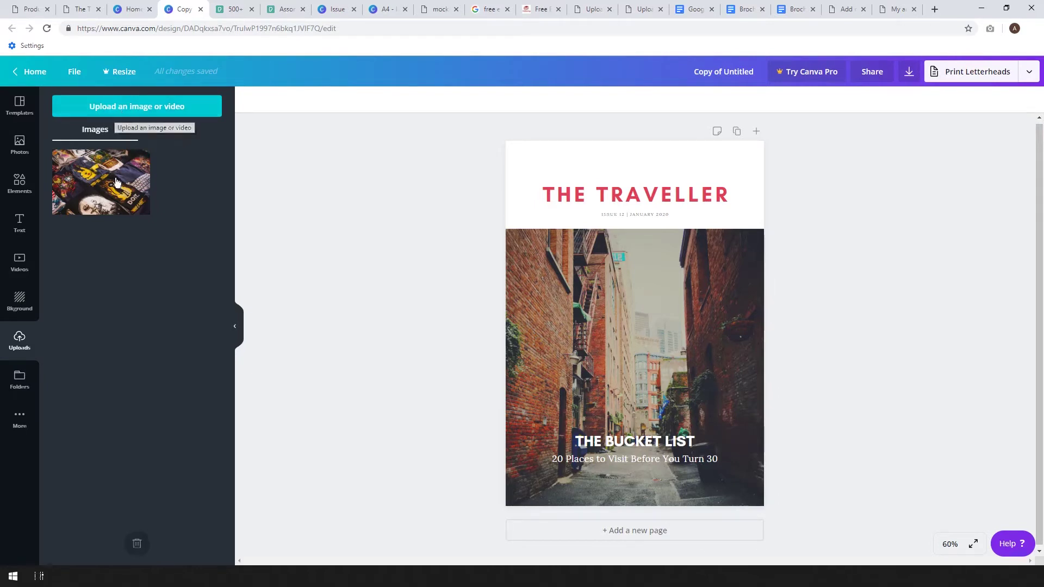
pyautogui.moveTo(95, 195); pyautogui.dragTo(560, 323)
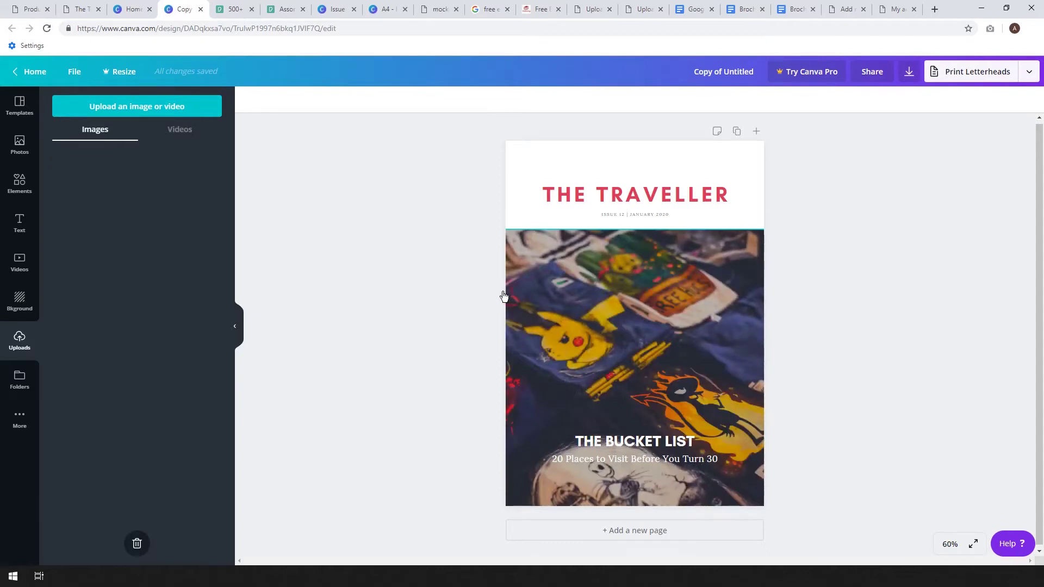
# Retitle the cover THE T-SHIRT STARTUP and move the title block higher.
pyautogui.click(726, 191)
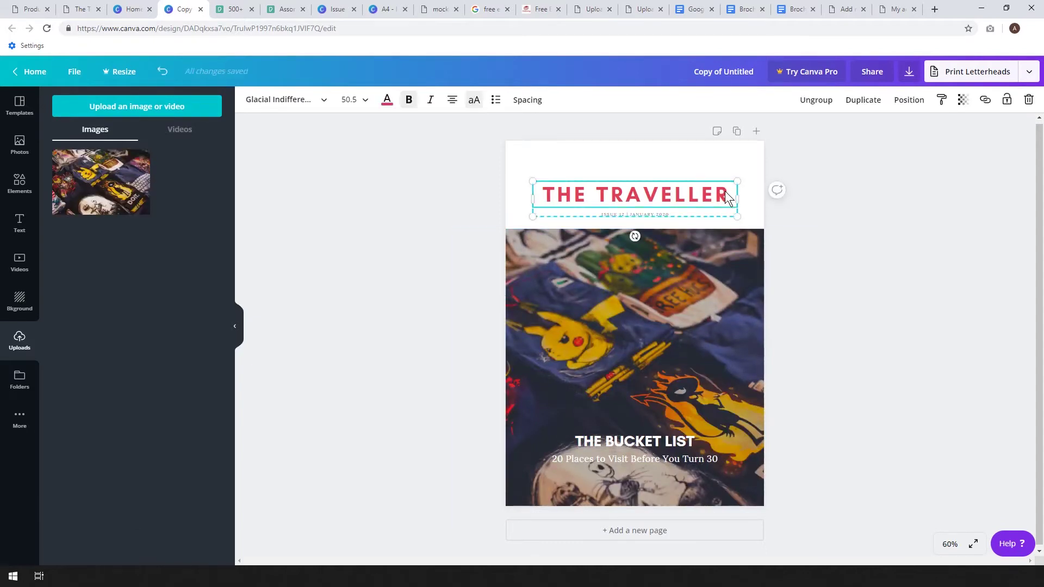
pyautogui.click(725, 192)
pyautogui.press('BackSpace')
pyautogui.press('BackSpace')
pyautogui.press('BackSpace')
pyautogui.press('BackSpace')
pyautogui.press('BackSpace')
pyautogui.press('BackSpace')
pyautogui.press('BackSpace')
pyautogui.press('BackSpace')
pyautogui.press('BackSpace')
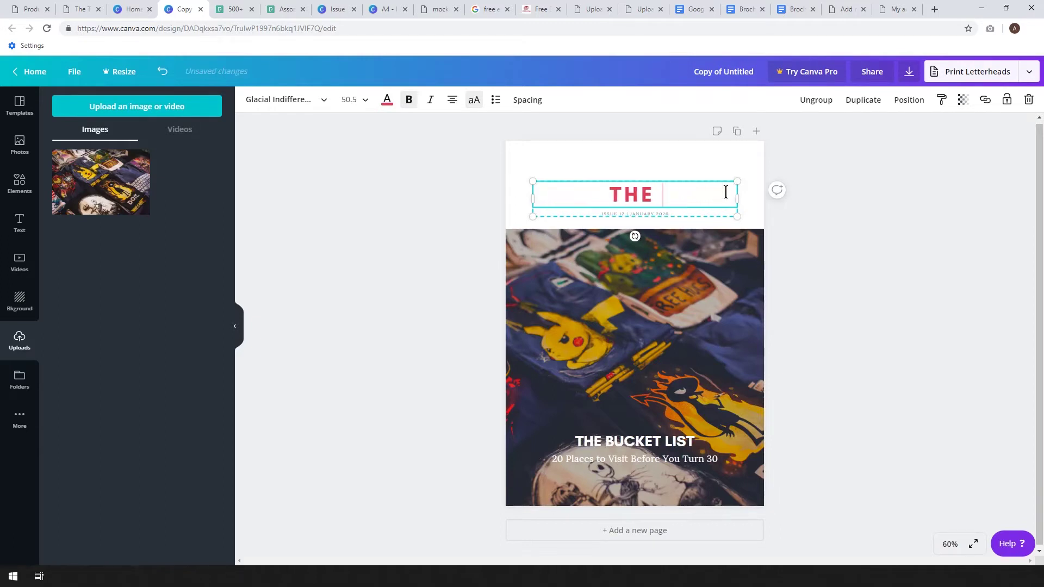
pyautogui.write('T')
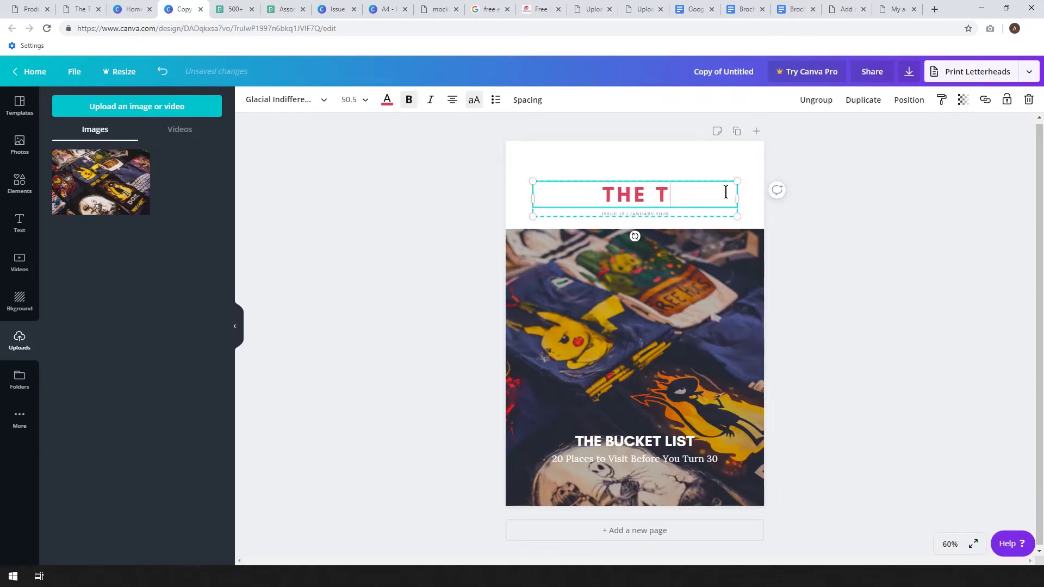
pyautogui.write('-SHIRT')
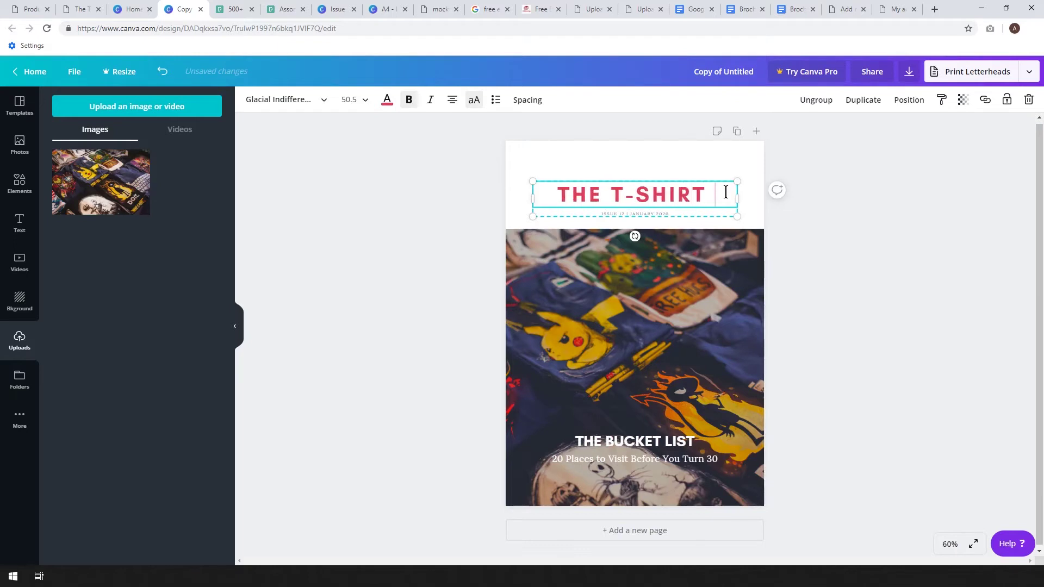
pyautogui.write(' STA')
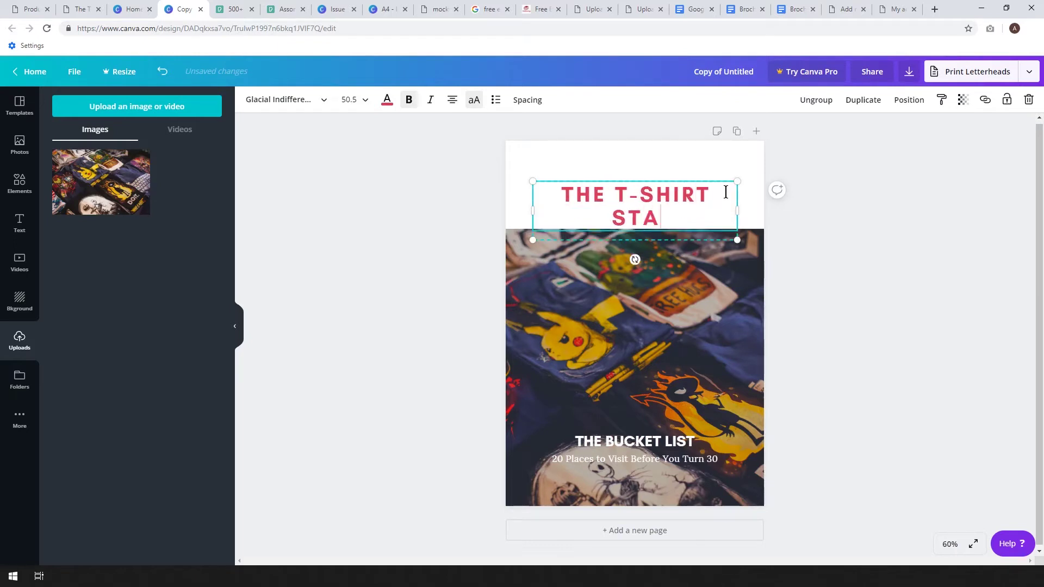
pyautogui.write('RTUP')
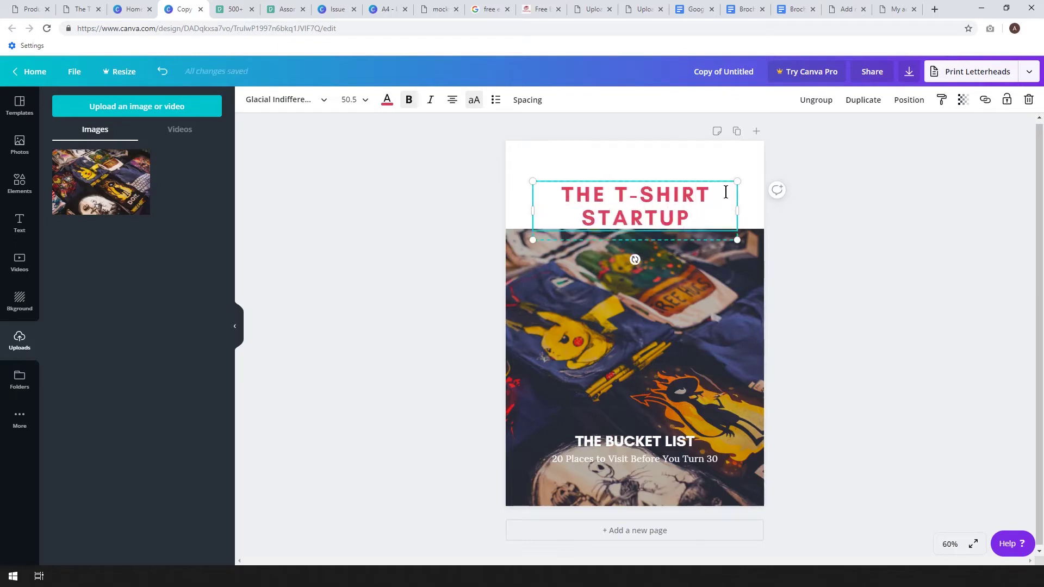
pyautogui.hotkey('ctrl', 'z')
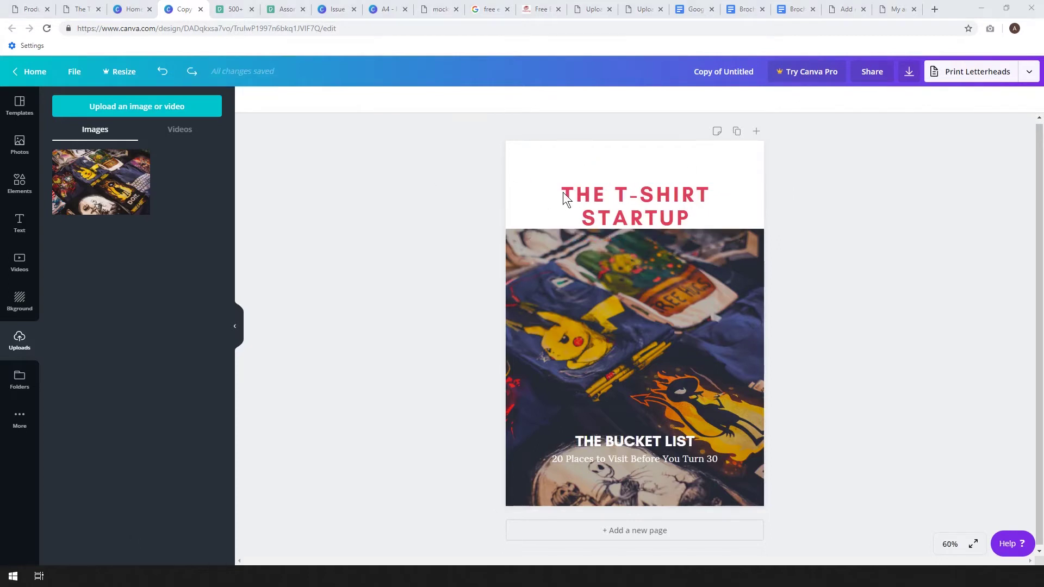
pyautogui.moveTo(553, 214); pyautogui.dragTo(554, 187)
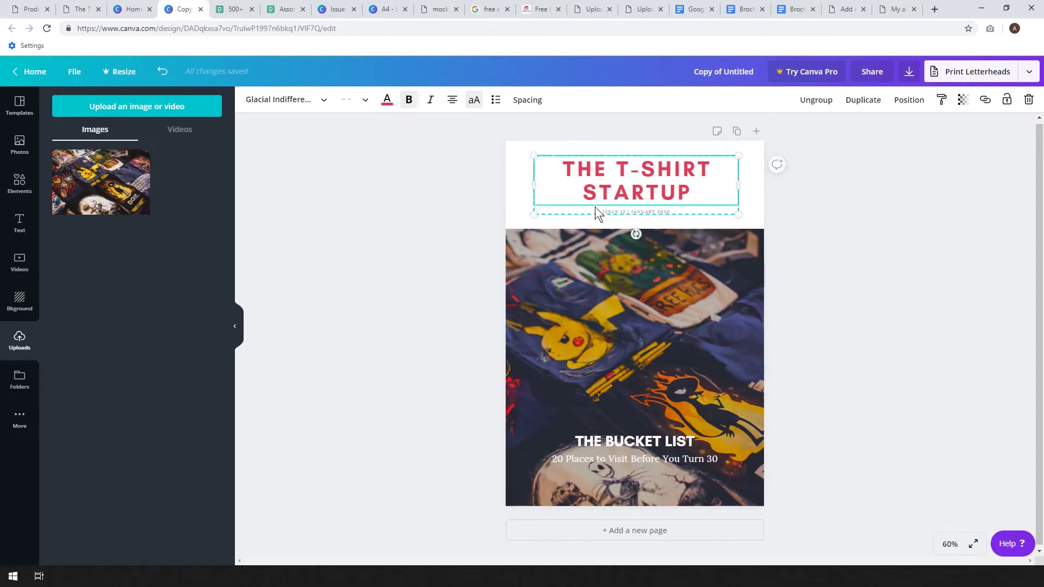
# Replace the issue date subtitle with 'BY IDEASPOT'.
pyautogui.click(662, 211)
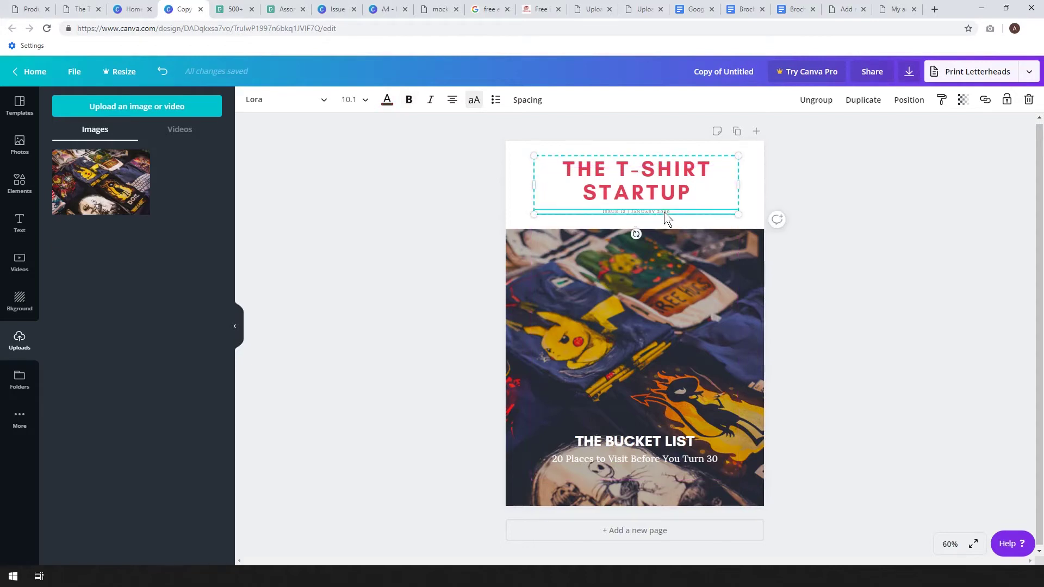
pyautogui.doubleClick(664, 211)
pyautogui.press('BackSpace')
pyautogui.press('BackSpace')
pyautogui.press('BackSpace')
pyautogui.press('BackSpace')
pyautogui.press('BackSpace')
pyautogui.press('BackSpace')
pyautogui.press('BackSpace')
pyautogui.press('BackSpace')
pyautogui.press('BackSpace')
pyautogui.press('BackSpace')
pyautogui.press('BackSpace')
pyautogui.press('BackSpace')
pyautogui.press('BackSpace')
pyautogui.press('BackSpace')
pyautogui.press('BackSpace')
pyautogui.press('BackSpace')
pyautogui.press('BackSpace')
pyautogui.press('BackSpace')
pyautogui.press('BackSpace')
pyautogui.press('BackSpace')
pyautogui.write('BY IDEASPOT')
pyautogui.click(685, 438)
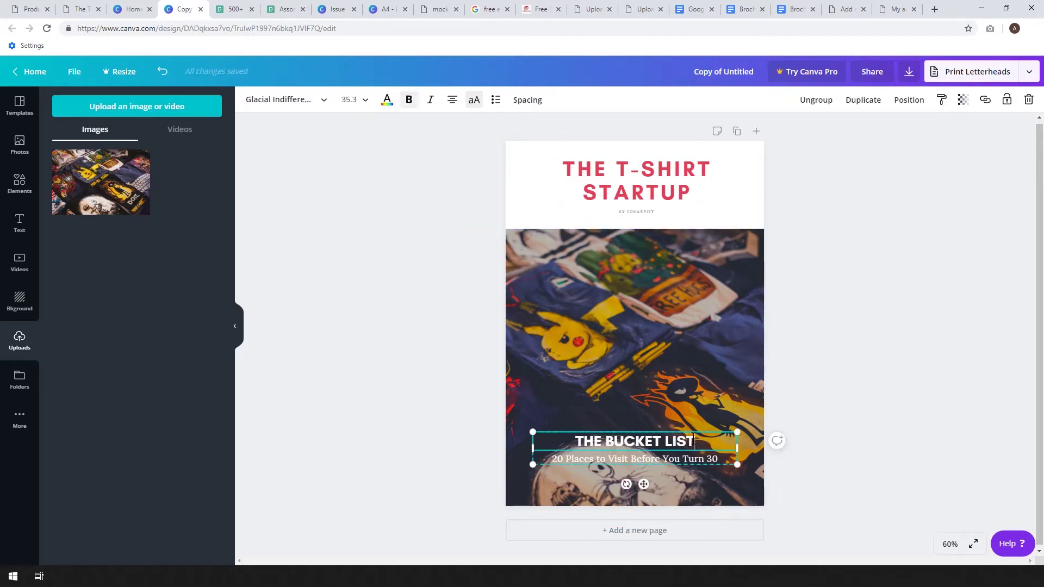
# Change THE BUCKET LIST heading to 'START SELLING NOW!'.
pyautogui.click(704, 436)
pyautogui.press('BackSpace')
pyautogui.press('BackSpace')
pyautogui.press('BackSpace')
pyautogui.press('BackSpace')
pyautogui.press('BackSpace')
pyautogui.press('BackSpace')
pyautogui.press('BackSpace')
pyautogui.press('BackSpace')
pyautogui.press('BackSpace')
pyautogui.press('BackSpace')
pyautogui.press('BackSpace')
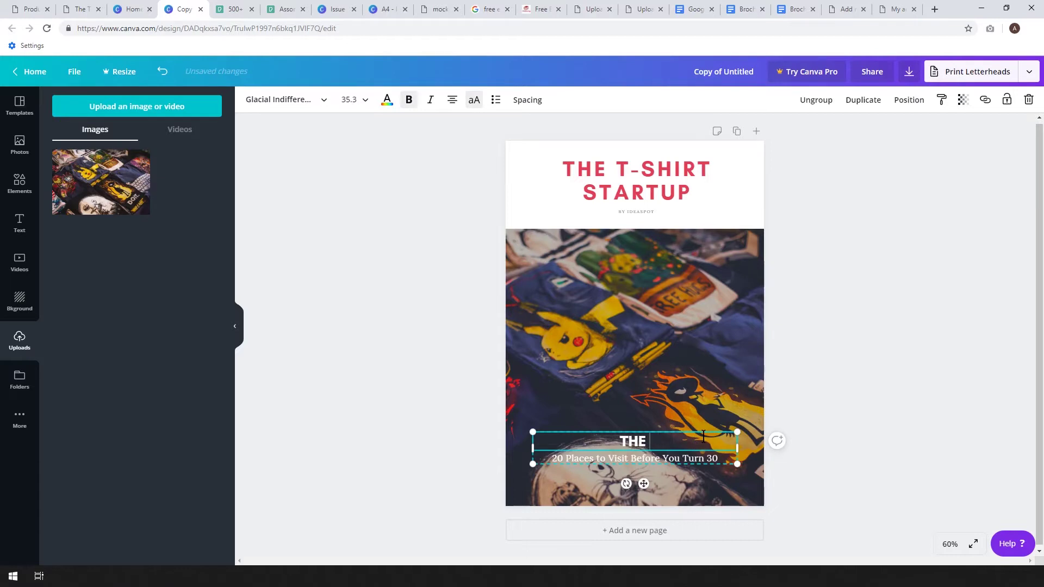
pyautogui.press('BackSpace')
pyautogui.press('BackSpace')
pyautogui.press('BackSpace')
pyautogui.press('BackSpace')
pyautogui.write('START SELLING NOW')
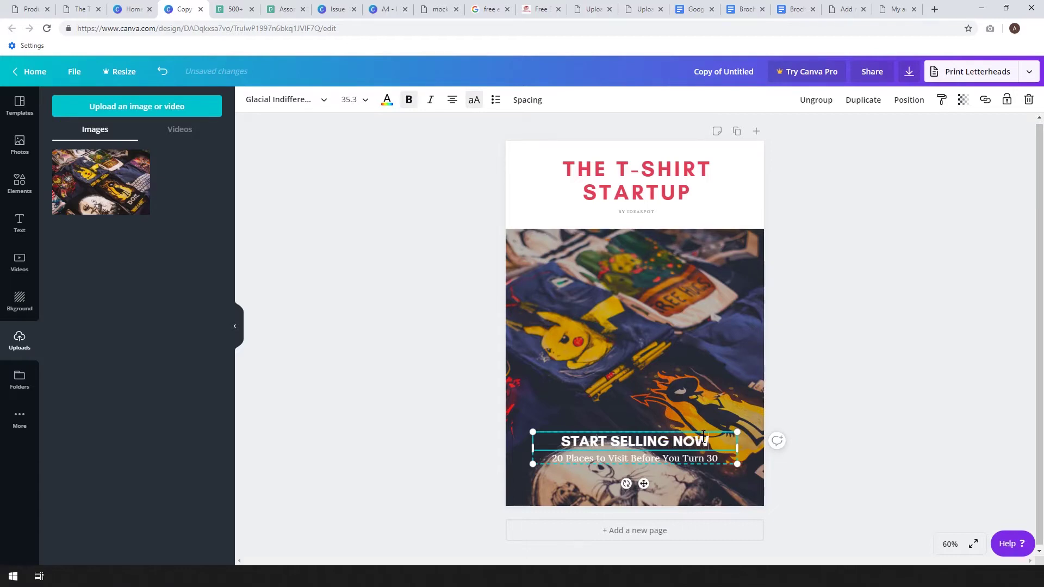
pyautogui.write('!')
# Replace the subtitle with 'Easy Beginners Guide' and nudge the text group higher.
pyautogui.tripleClick(671, 459)
pyautogui.press('BackSpace')
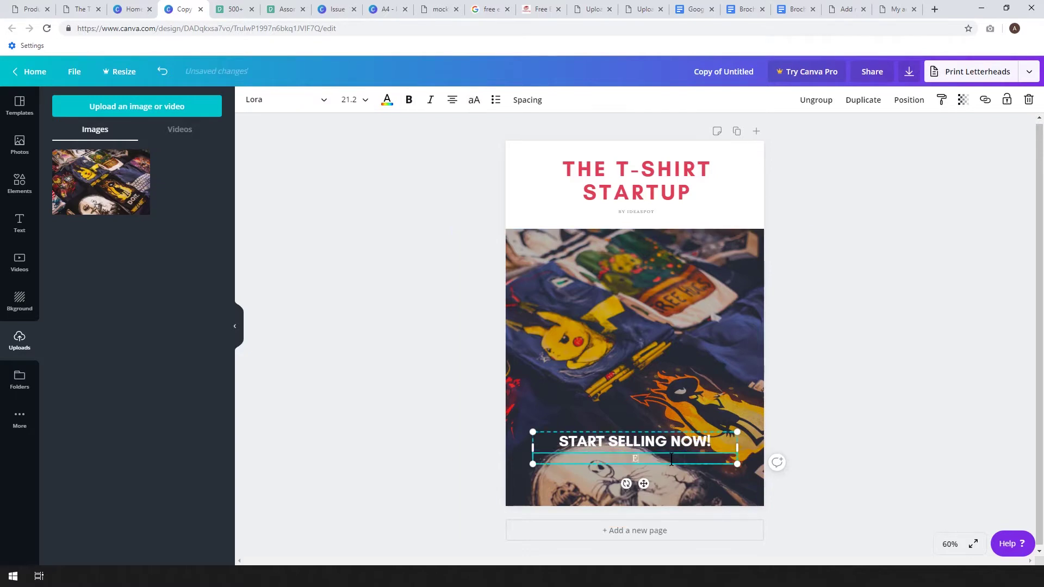
pyautogui.write('Easy Beginners Guide')
pyautogui.click(960, 302)
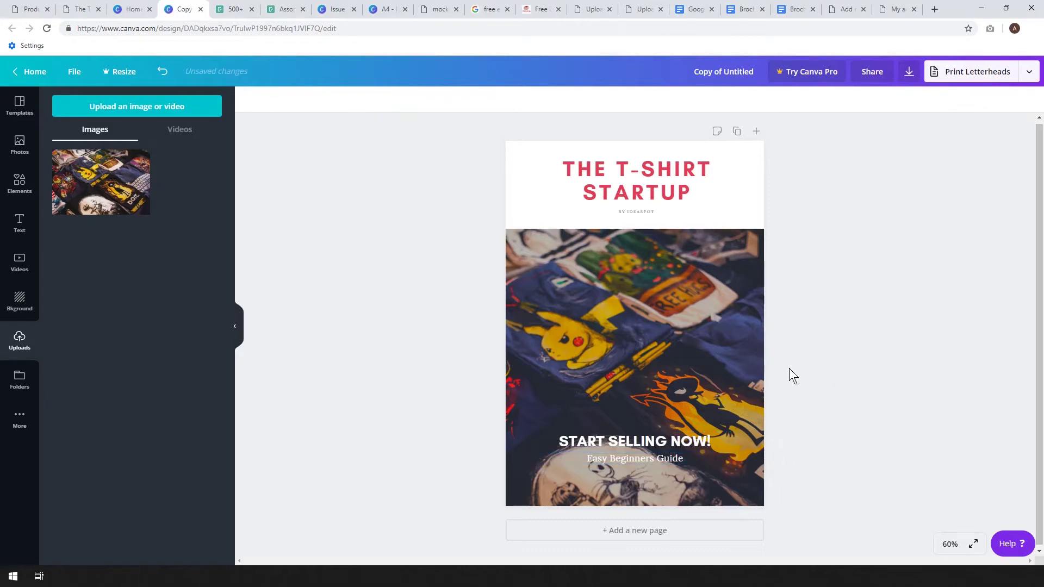
pyautogui.click(664, 440)
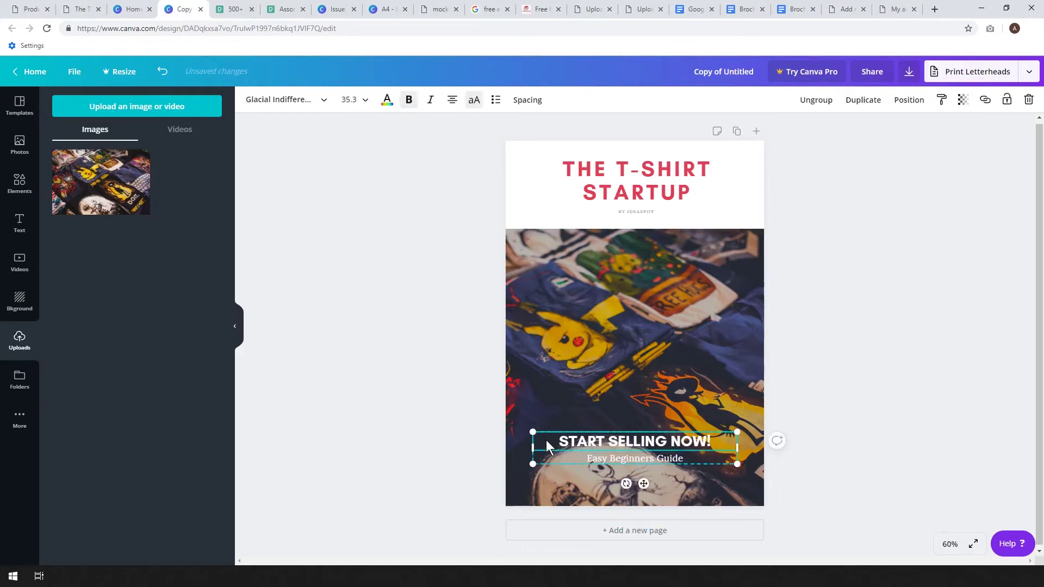
pyautogui.moveTo(546, 441)
pyautogui.mouseDown()
pyautogui.moveTo(545, 452)
pyautogui.moveTo(546, 424)
pyautogui.mouseUp()
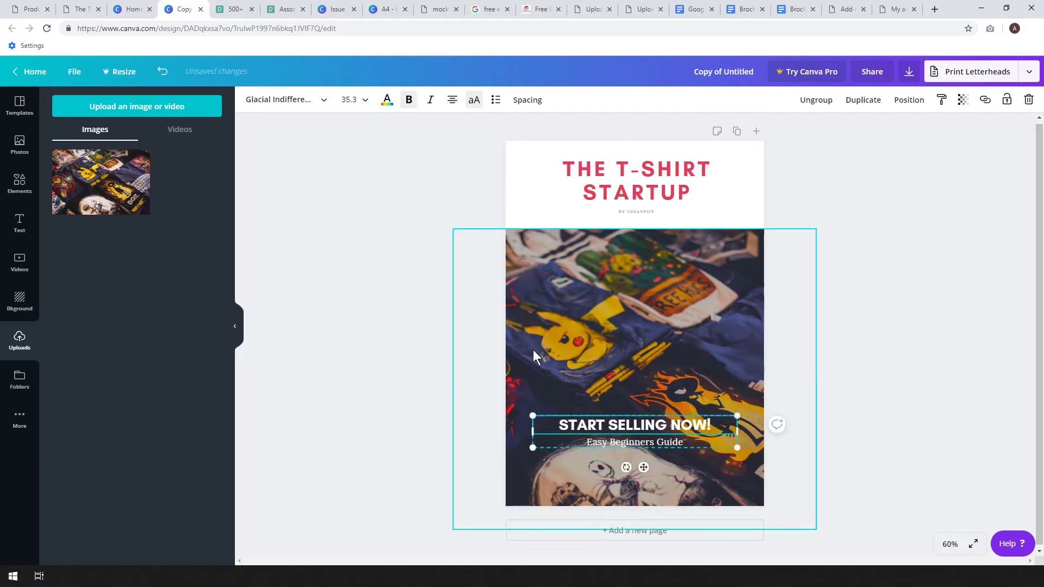
# Darken the t-shirts background photo by lowering its brightness to -48.
pyautogui.click(533, 331)
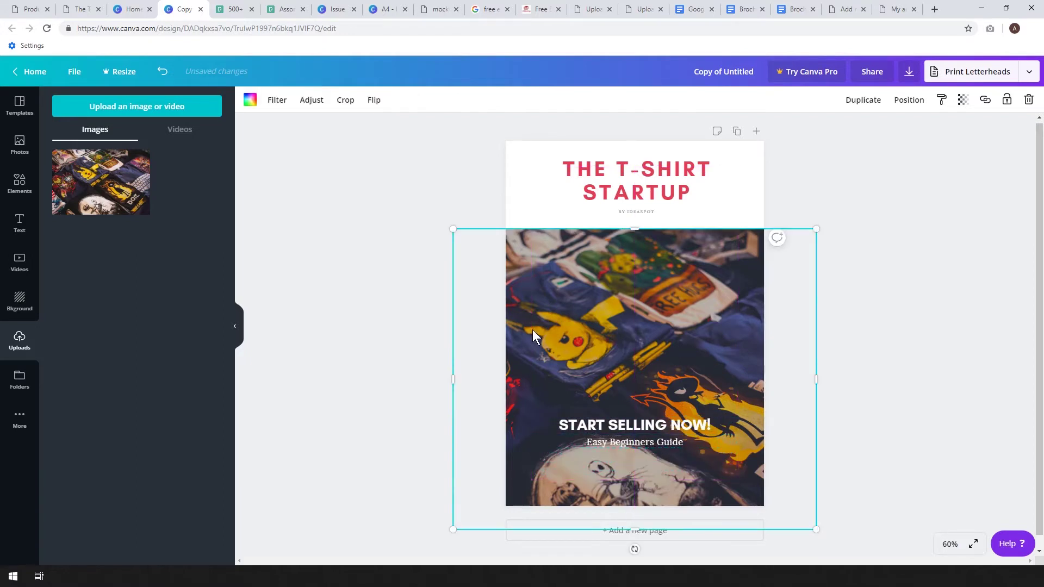
pyautogui.click(276, 100)
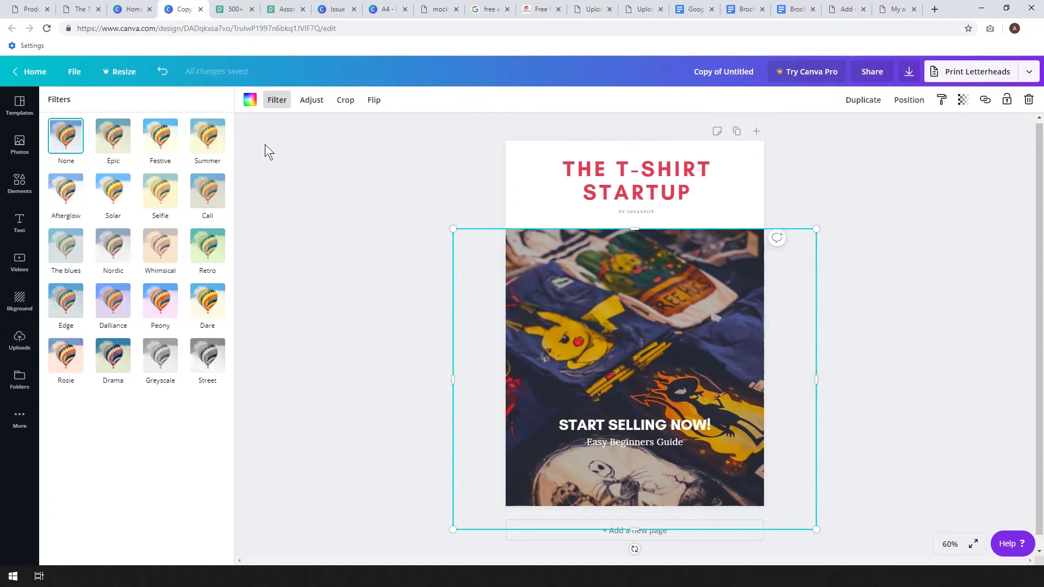
pyautogui.click(251, 102)
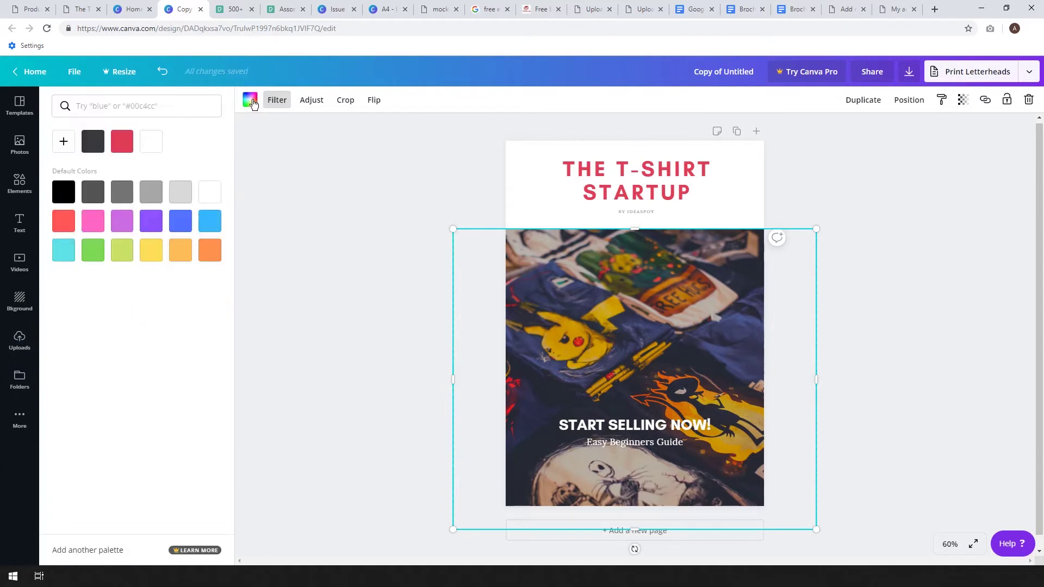
pyautogui.click(305, 103)
pyautogui.moveTo(135, 126); pyautogui.dragTo(123, 134)
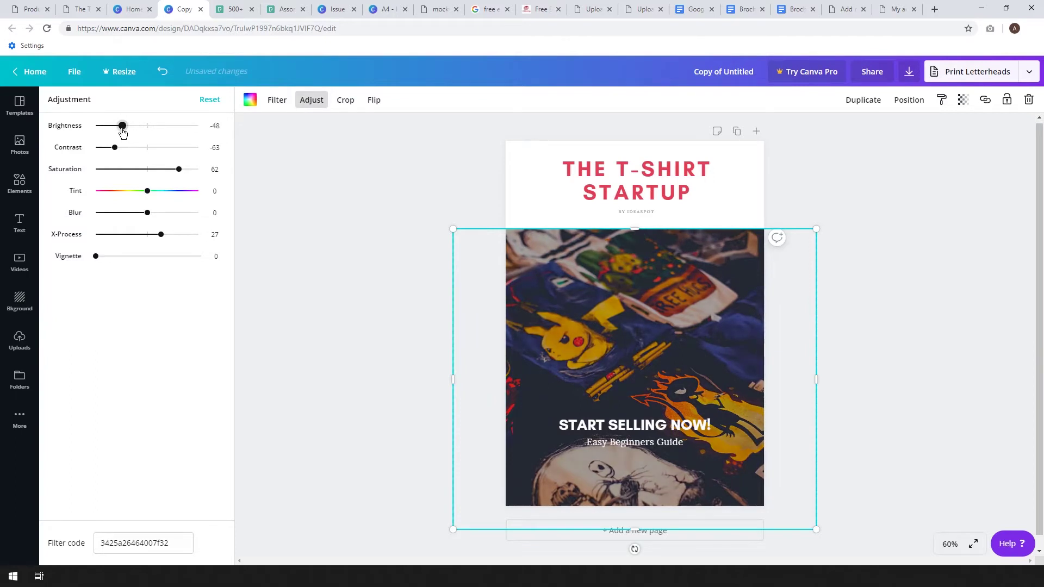
# Nudge the START SELLING NOW! text group slightly up and left.
pyautogui.click(651, 427)
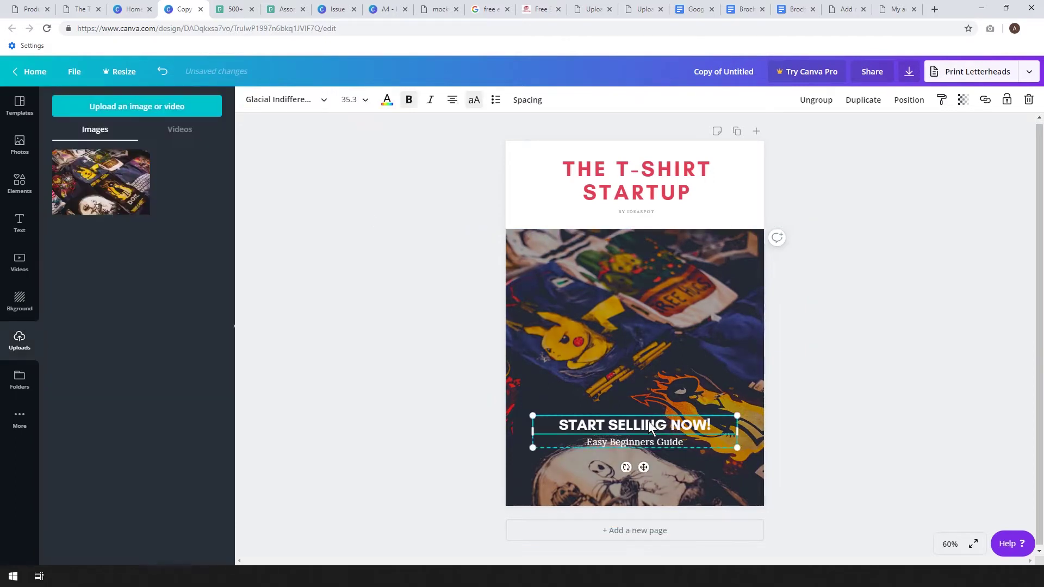
pyautogui.moveTo(649, 412); pyautogui.dragTo(647, 411)
pyautogui.click(860, 357)
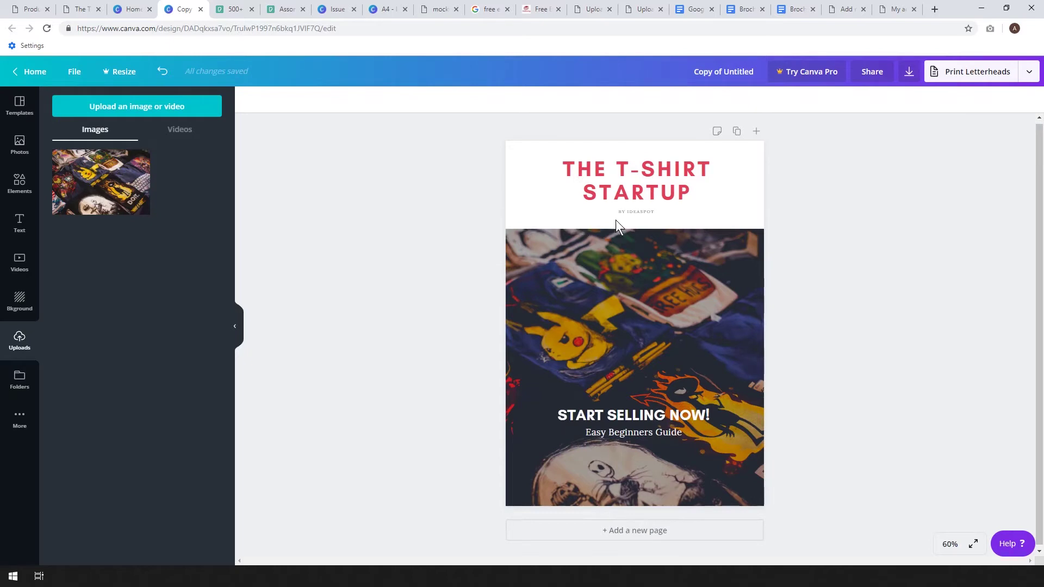
# Download the finished cover as a JPG file, Copy of Untitled.jpg.
pyautogui.click(1028, 76)
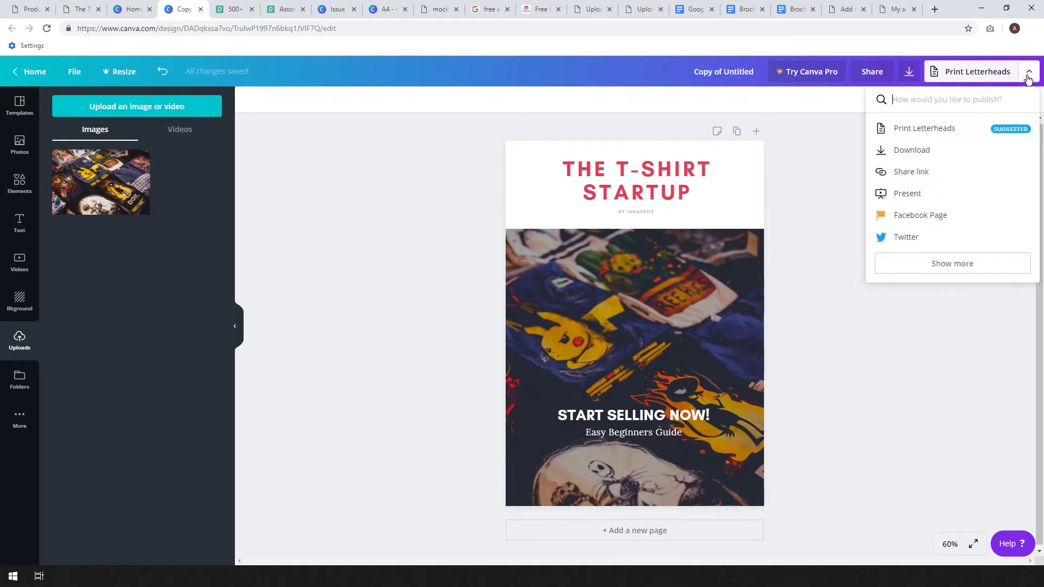
pyautogui.click(921, 154)
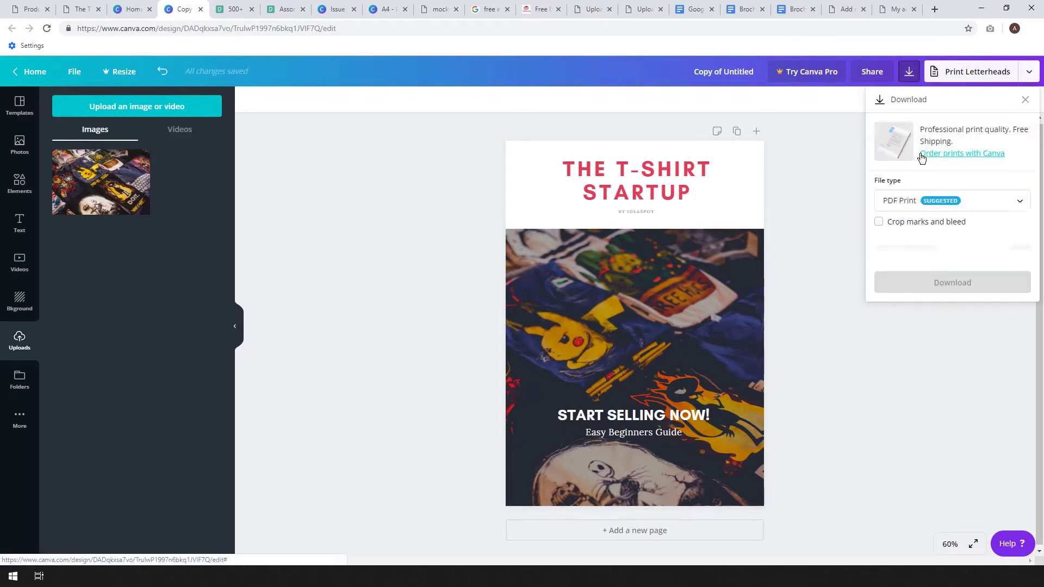
pyautogui.click(1013, 211)
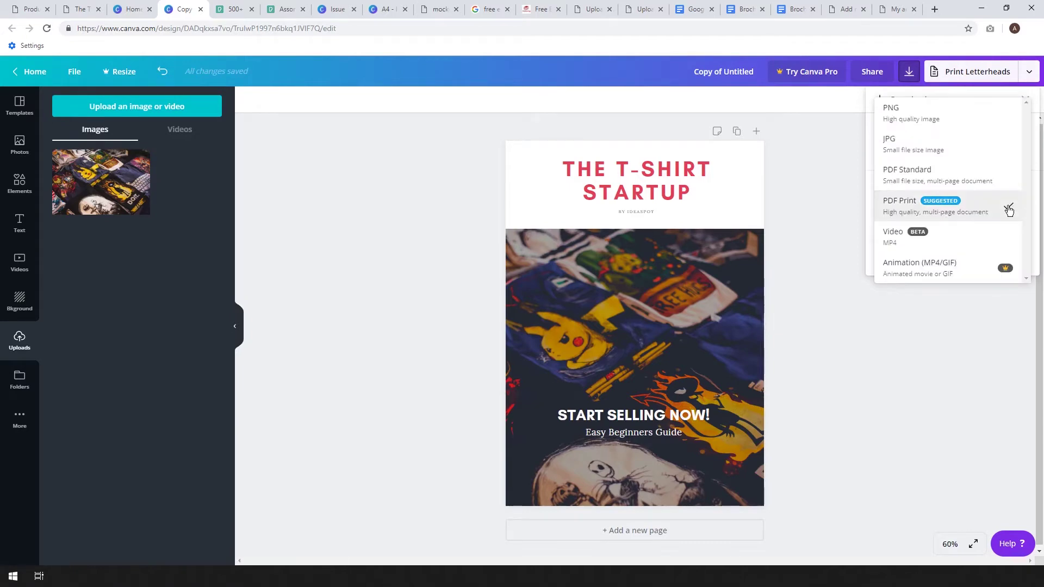
pyautogui.click(912, 144)
pyautogui.click(960, 242)
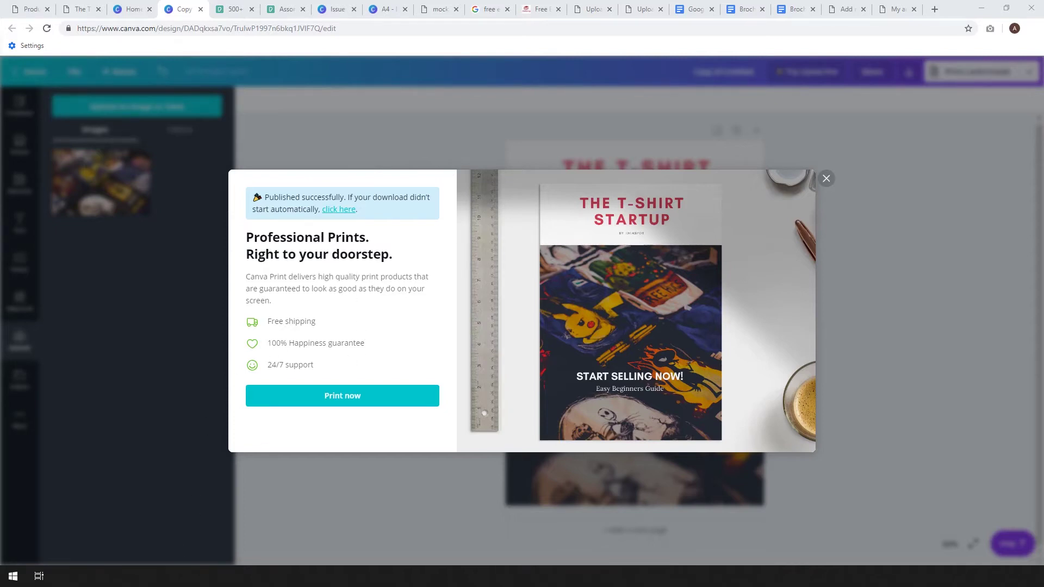
# Snip the cover mockup preview and save it to Downloads as Capture mockup.PNG.
pyautogui.press('super+shift+s')
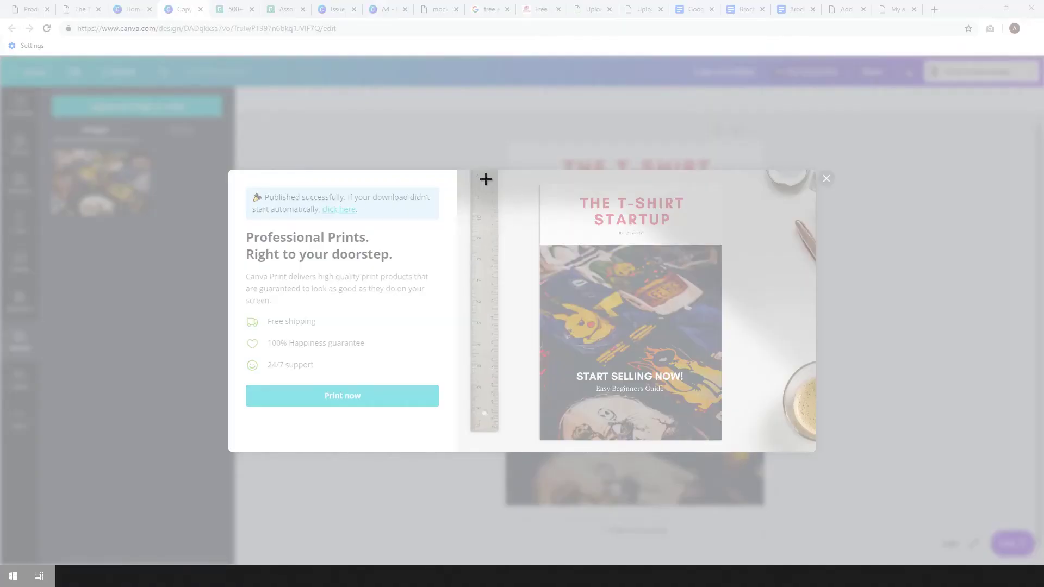
pyautogui.moveTo(464, 173); pyautogui.dragTo(812, 447)
pyautogui.click(423, 93)
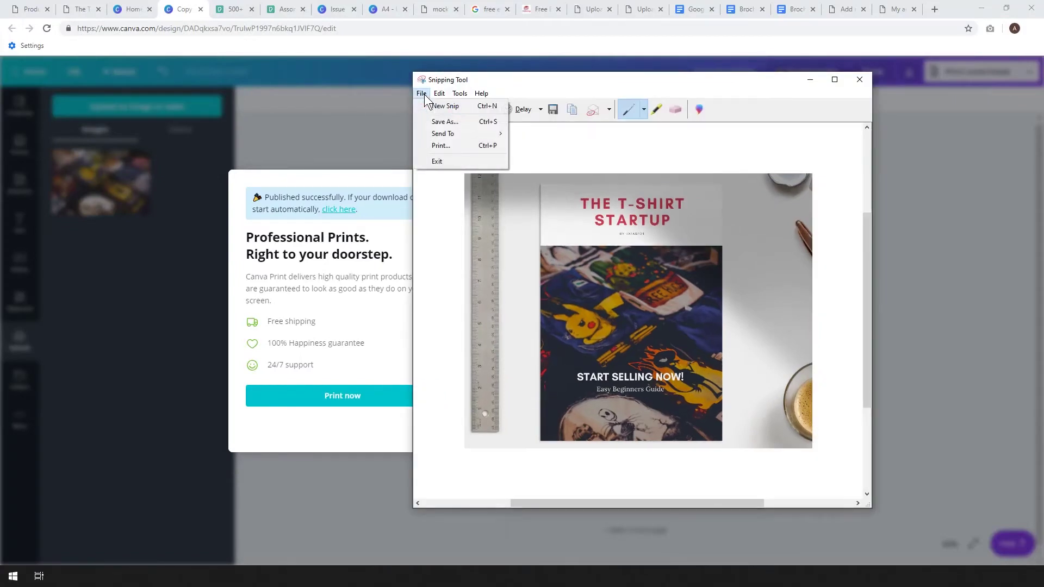
pyautogui.click(443, 118)
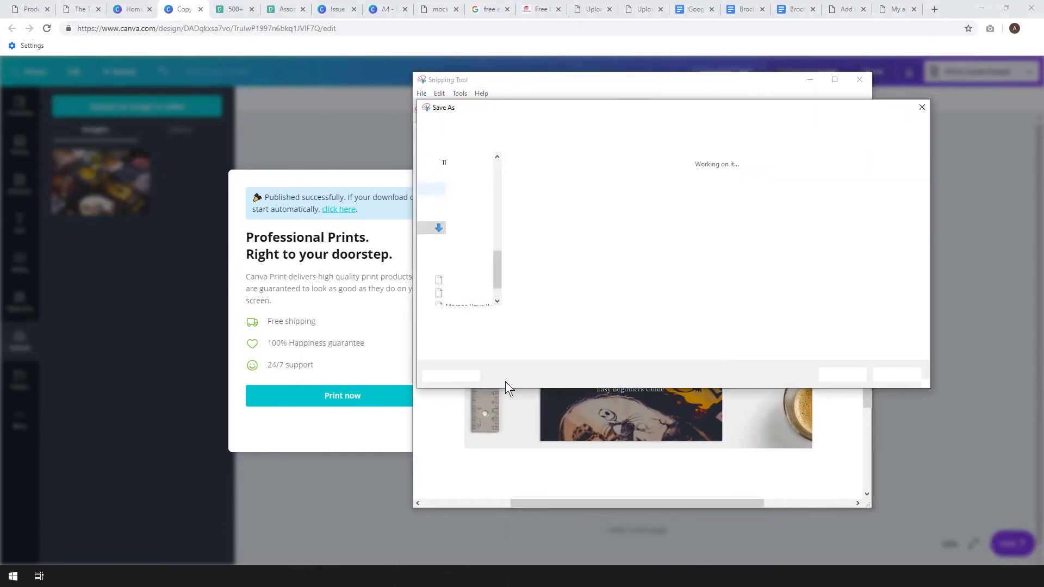
pyautogui.click(511, 319)
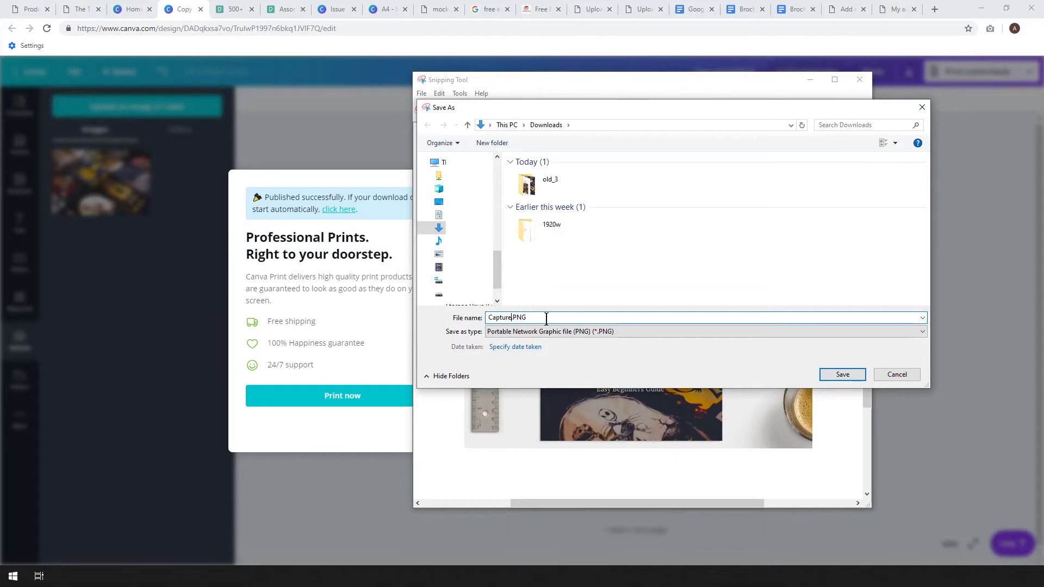
pyautogui.write('mockup')
pyautogui.press('Return')
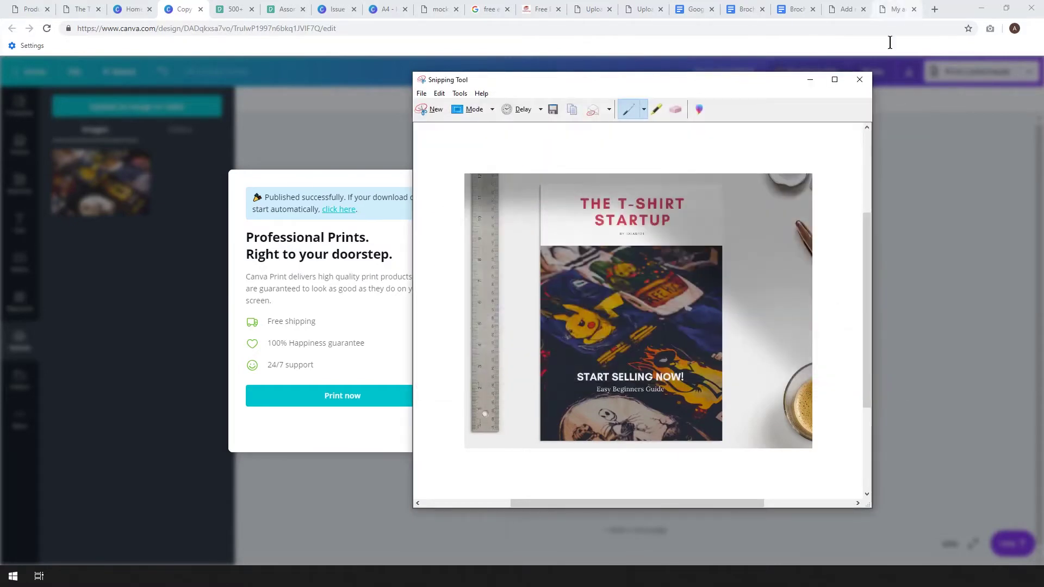
pyautogui.click(810, 81)
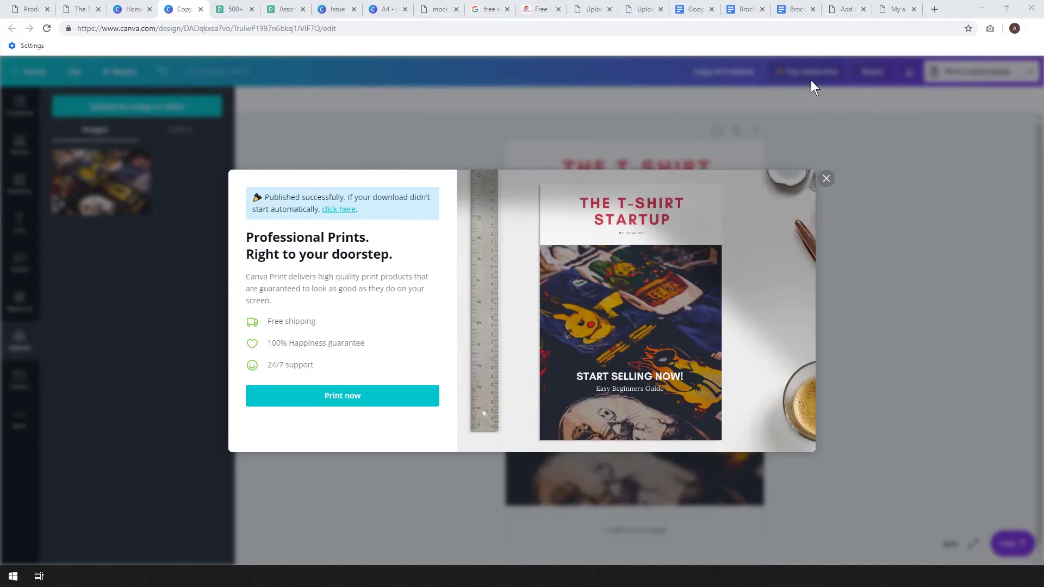
pyautogui.click(282, 104)
# Check the downloaded book mockup image, then bring up Adazing's Free Ebook Cover Creator page.
pyautogui.click(437, 9)
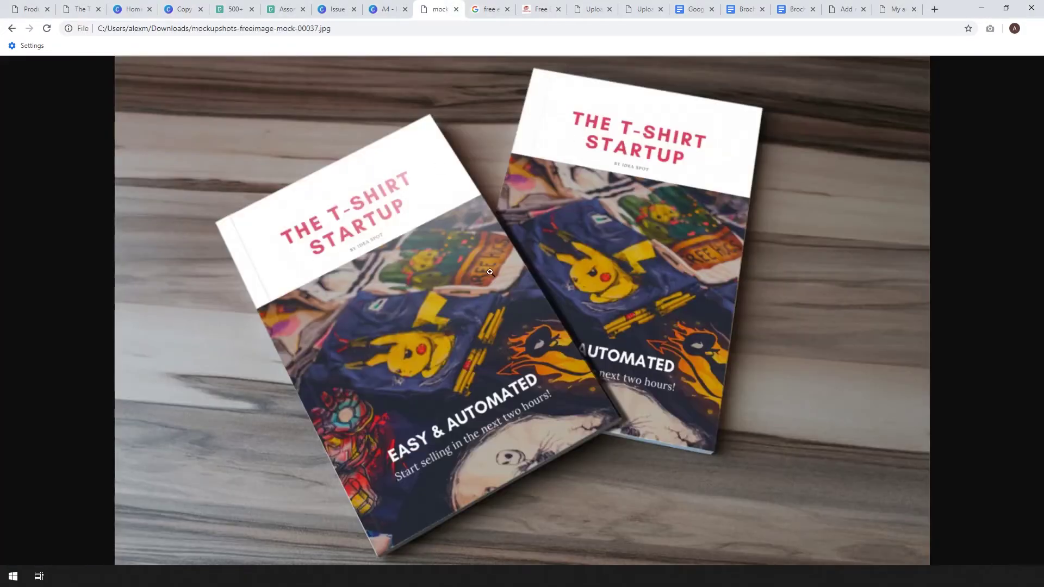
pyautogui.click(490, 9)
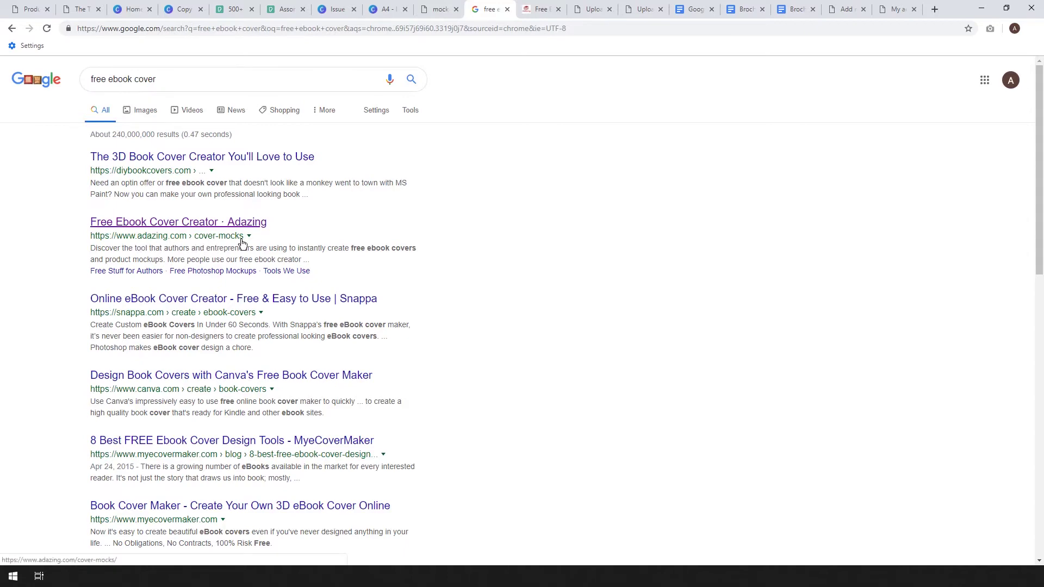
pyautogui.click(540, 8)
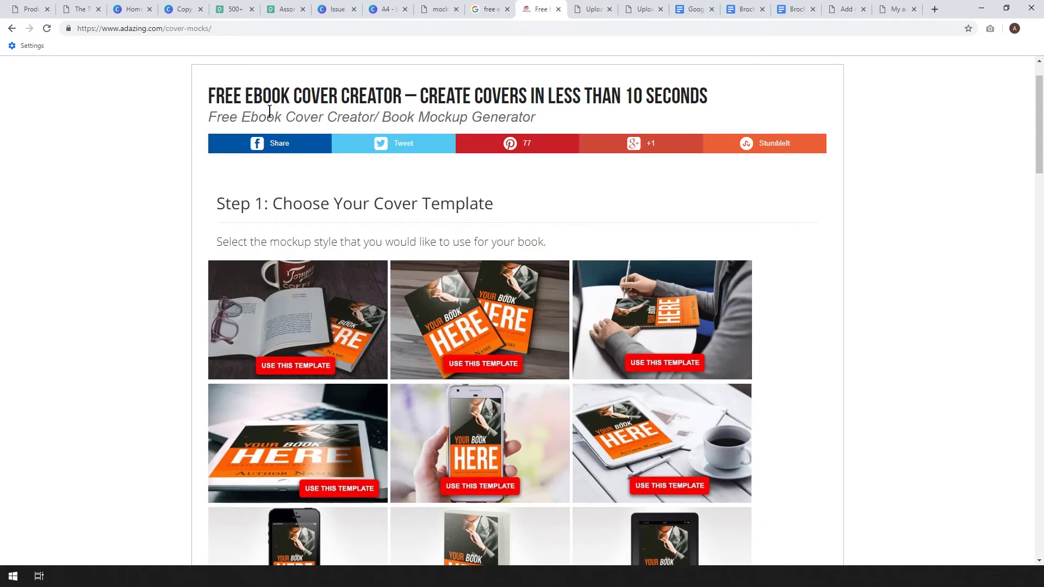
# On Adazing's Step 2 upload page, enter a first name and the saved e-mail address.
pyautogui.click(590, 8)
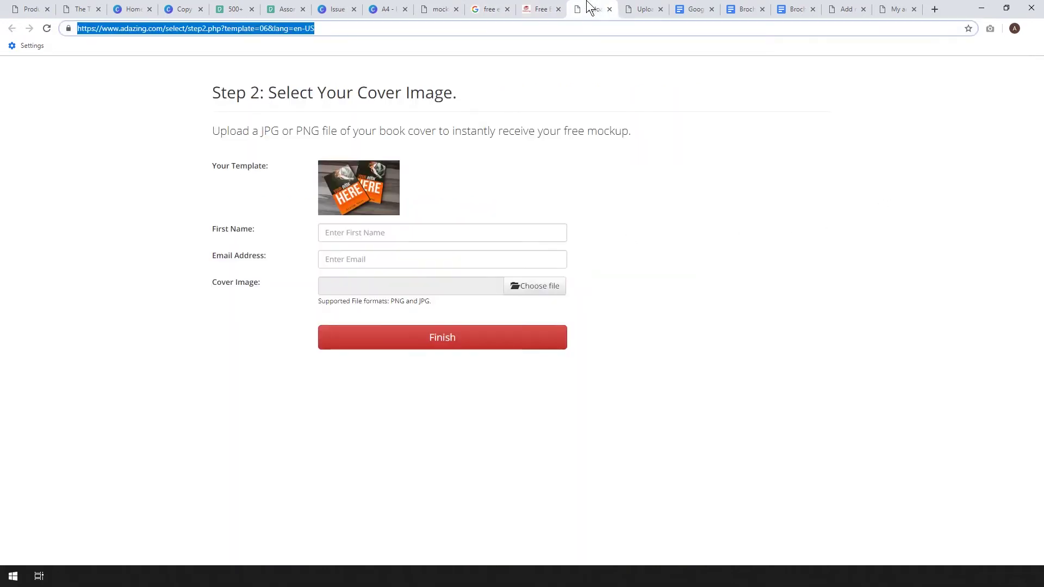
pyautogui.click(541, 8)
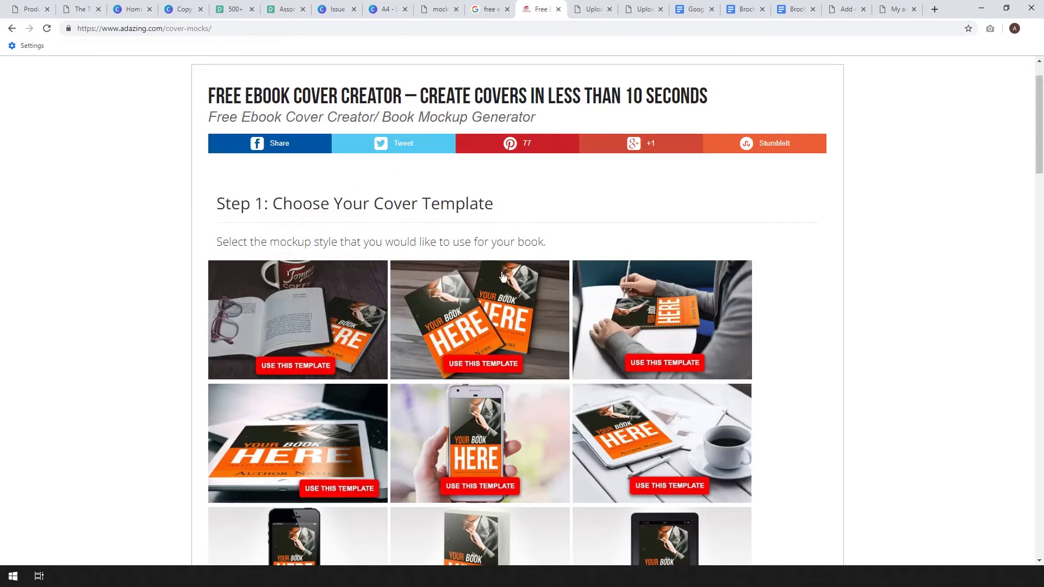
pyautogui.click(578, 12)
pyautogui.click(369, 232)
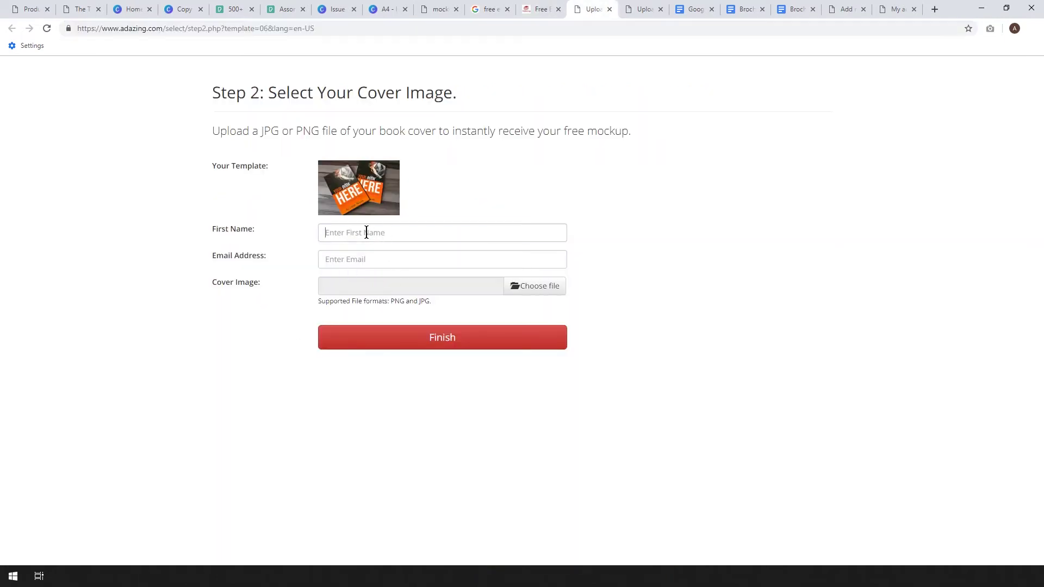
pyautogui.write('Alex')
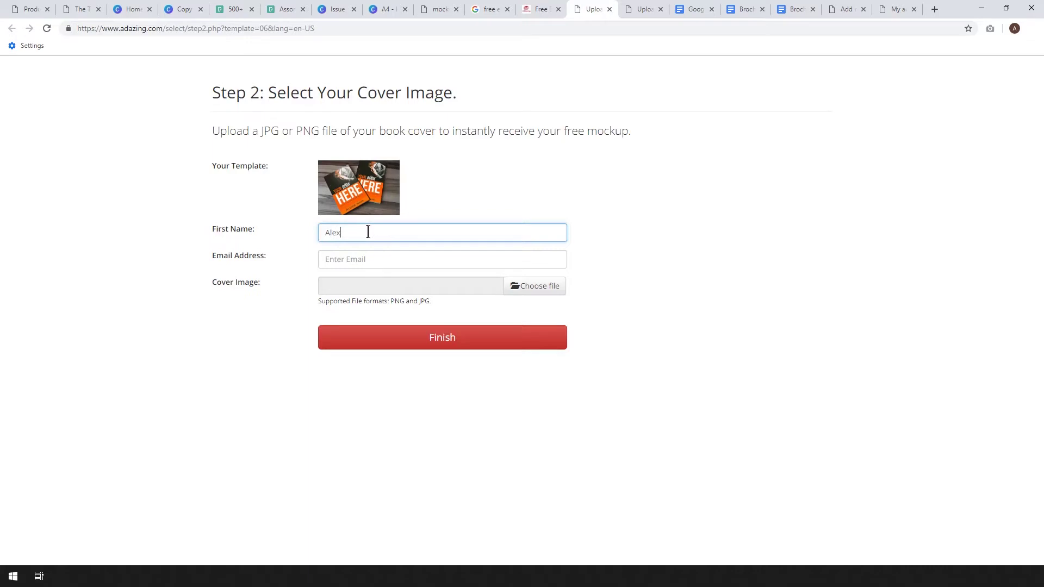
pyautogui.press('Tab')
pyautogui.write('i')
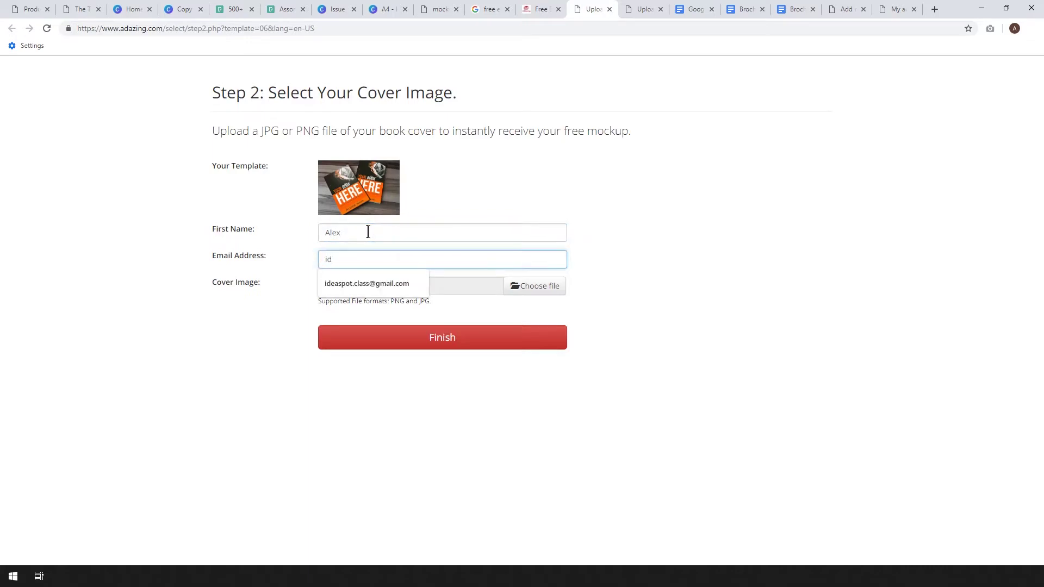
pyautogui.click(371, 279)
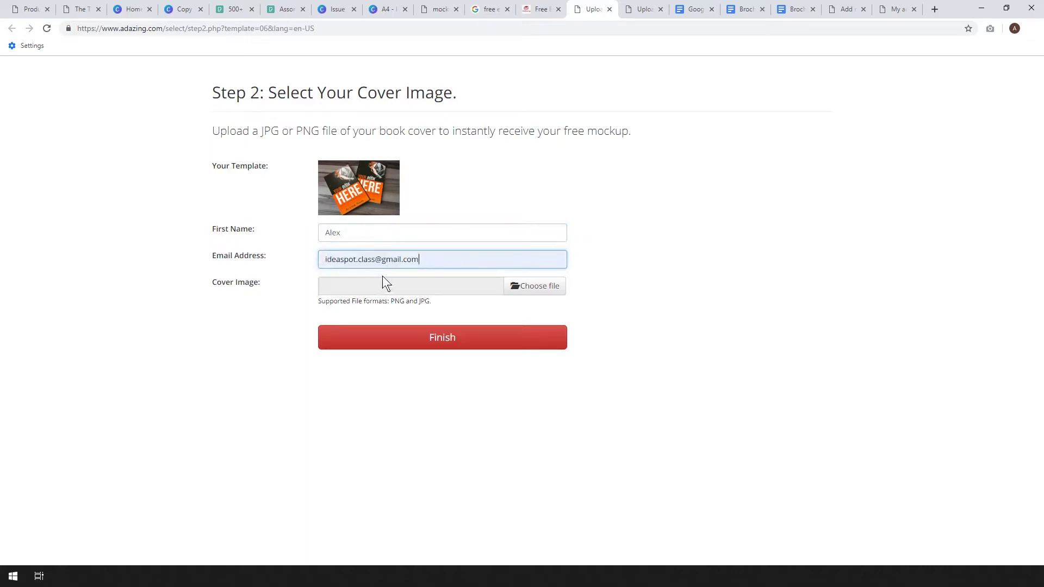
# Attach Copy of Untitled.jpg as the cover image and submit the form.
pyautogui.click(532, 290)
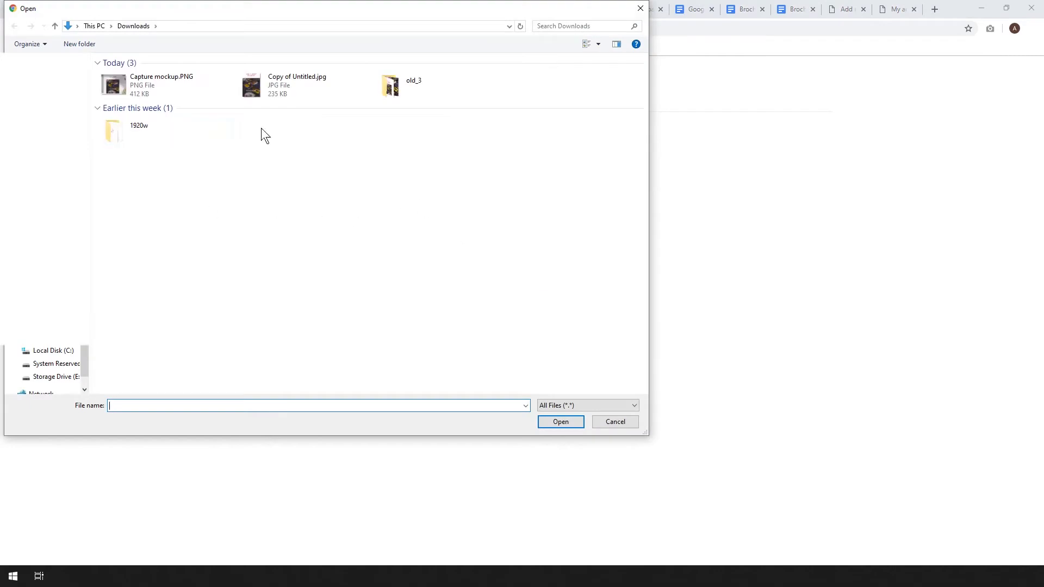
pyautogui.click(268, 90)
pyautogui.click(565, 422)
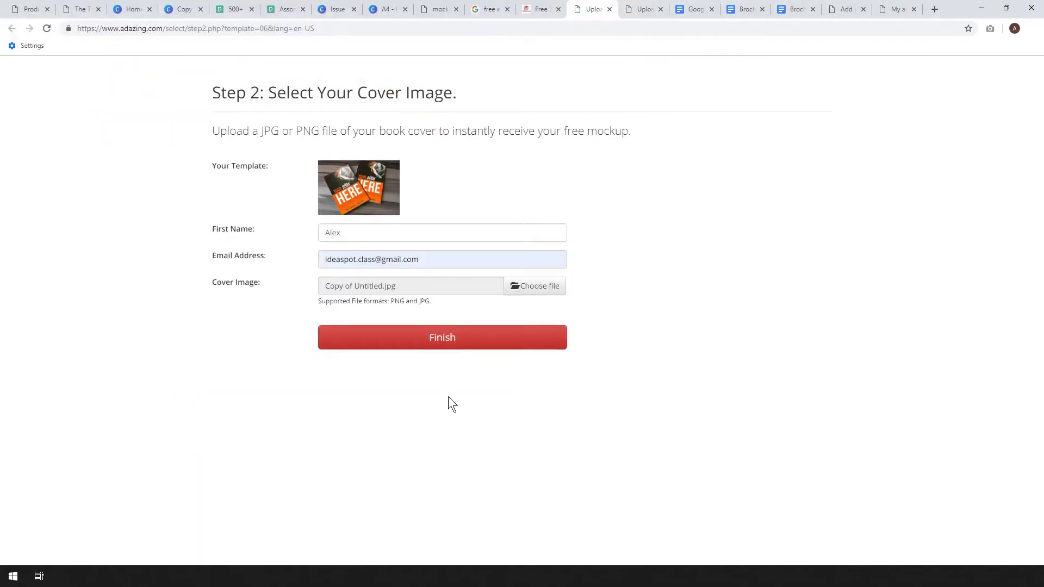
pyautogui.click(438, 341)
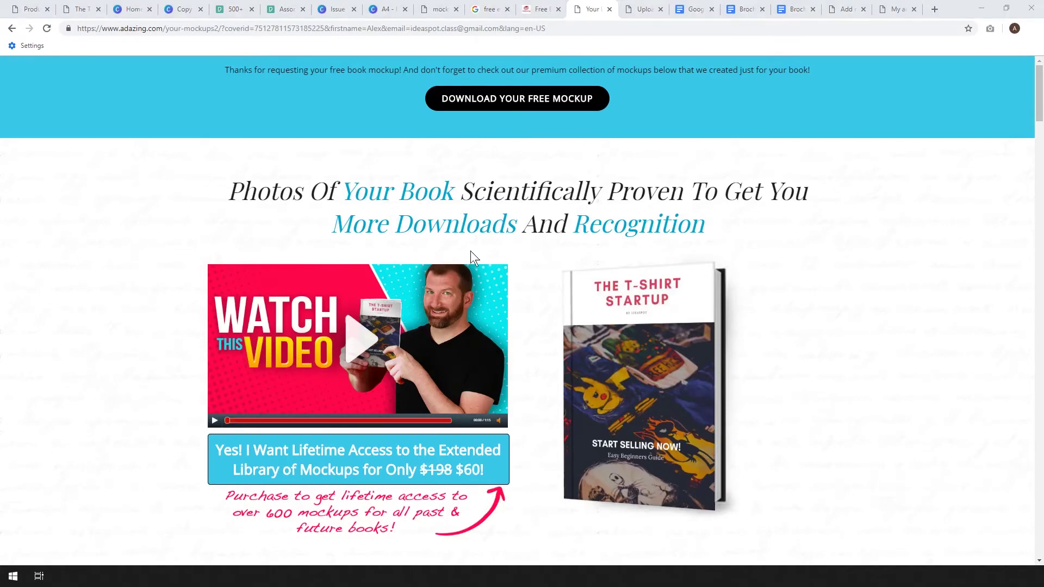
# Download the free mockup image, close its preview, and bring up options for the PNG in Downloads.
pyautogui.click(523, 105)
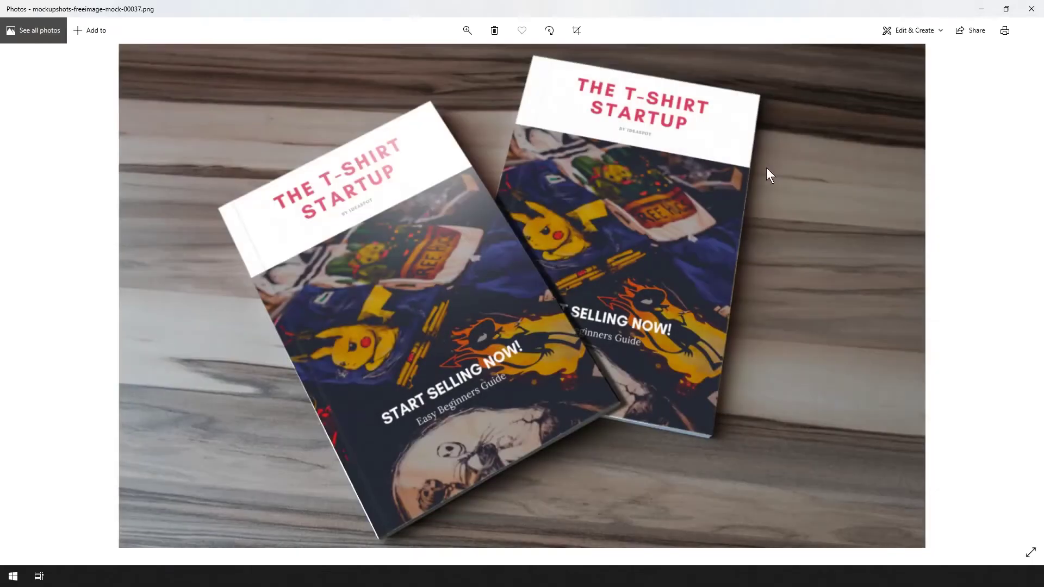
pyautogui.click(1032, 9)
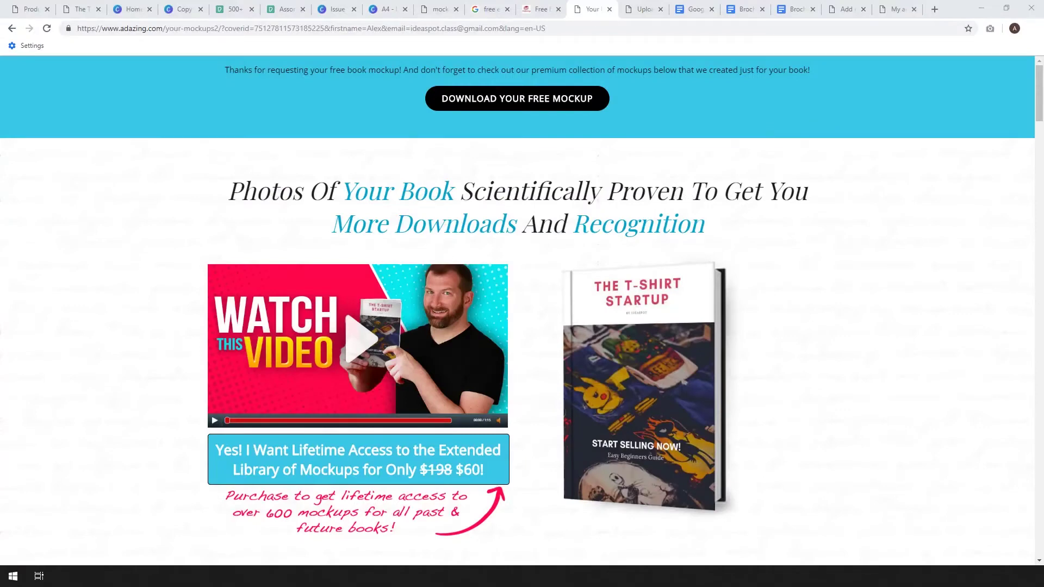
pyautogui.moveTo(363, 148); pyautogui.dragTo(438, 149)
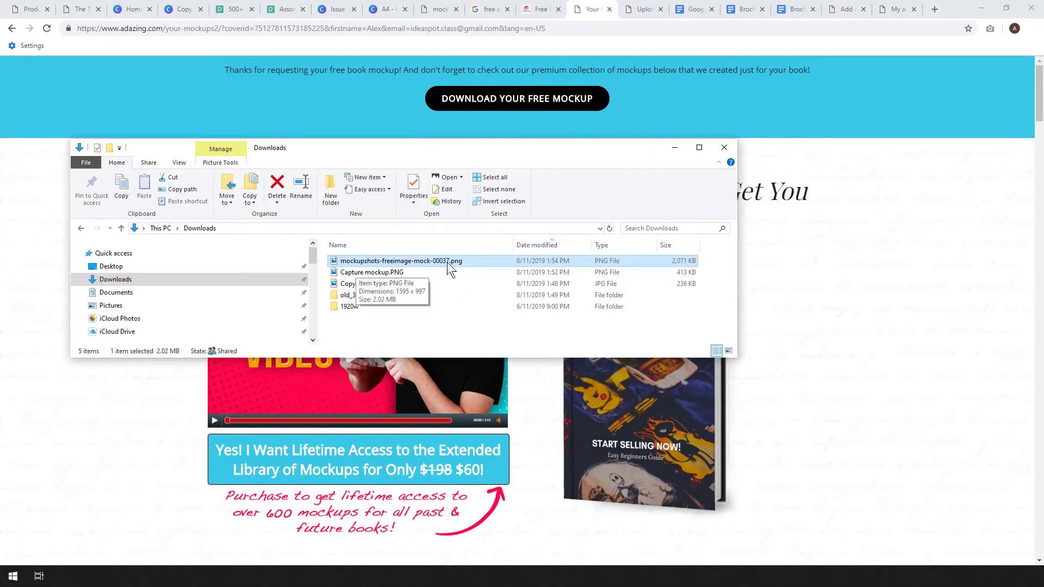
pyautogui.rightClick(388, 266)
# Open the mockup PNG in Paint and save it as JPEG mockupshots-freeimage-mock-00037.jpg.
pyautogui.click(432, 262)
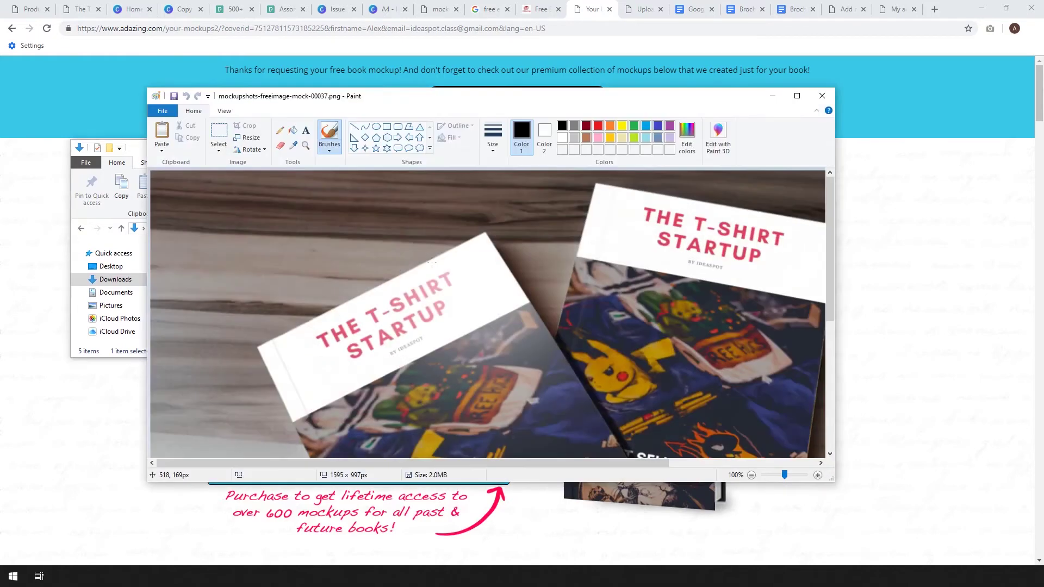
pyautogui.click(165, 112)
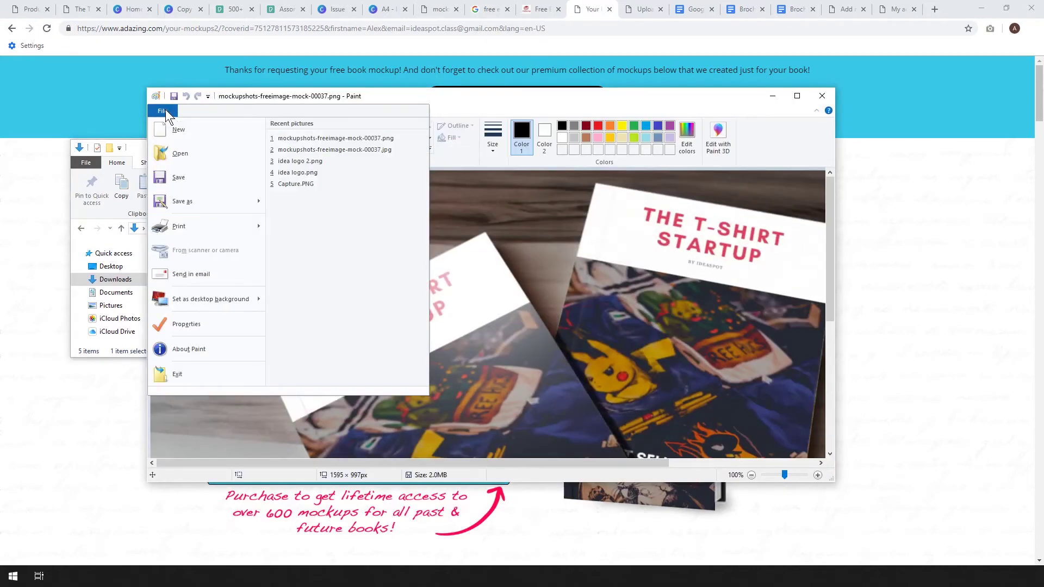
pyautogui.click(183, 202)
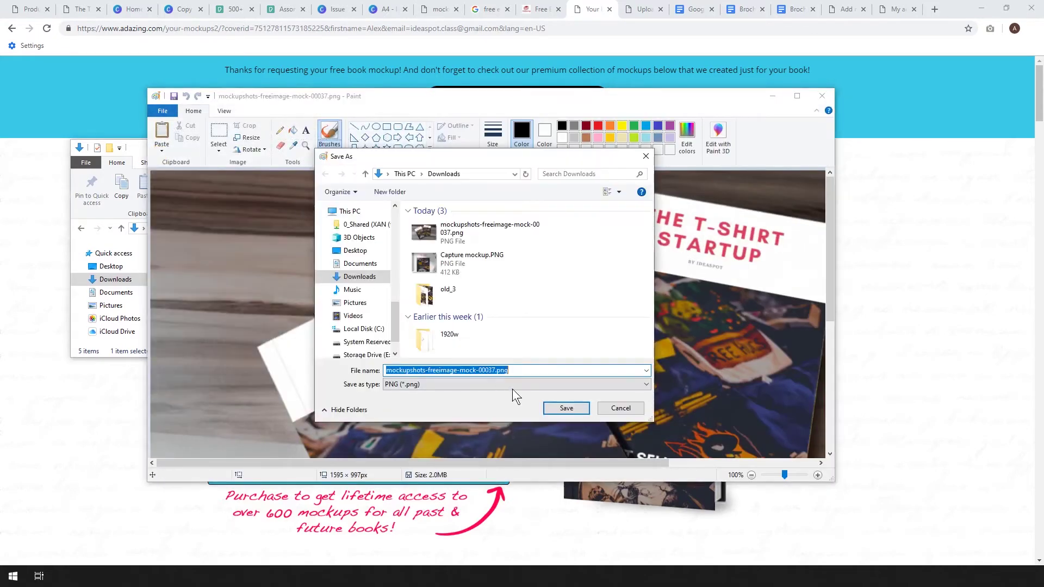
pyautogui.click(509, 385)
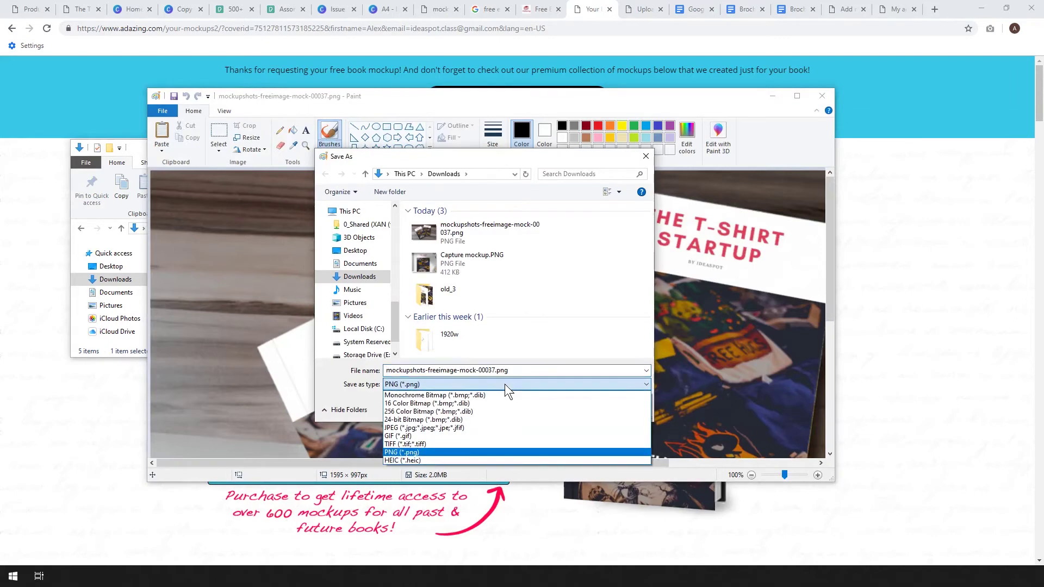
pyautogui.click(467, 428)
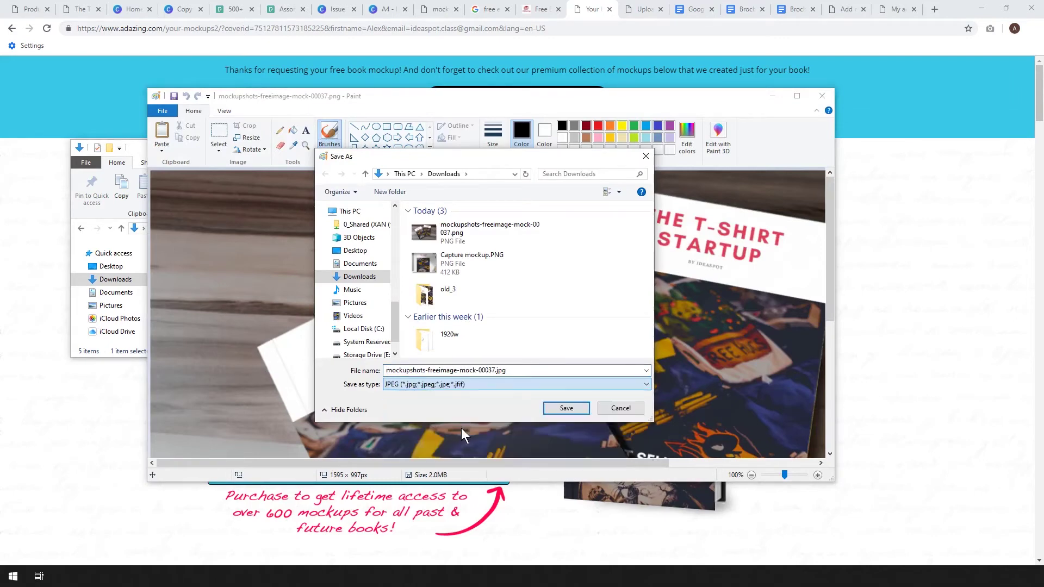
pyautogui.click(567, 408)
pyautogui.click(532, 316)
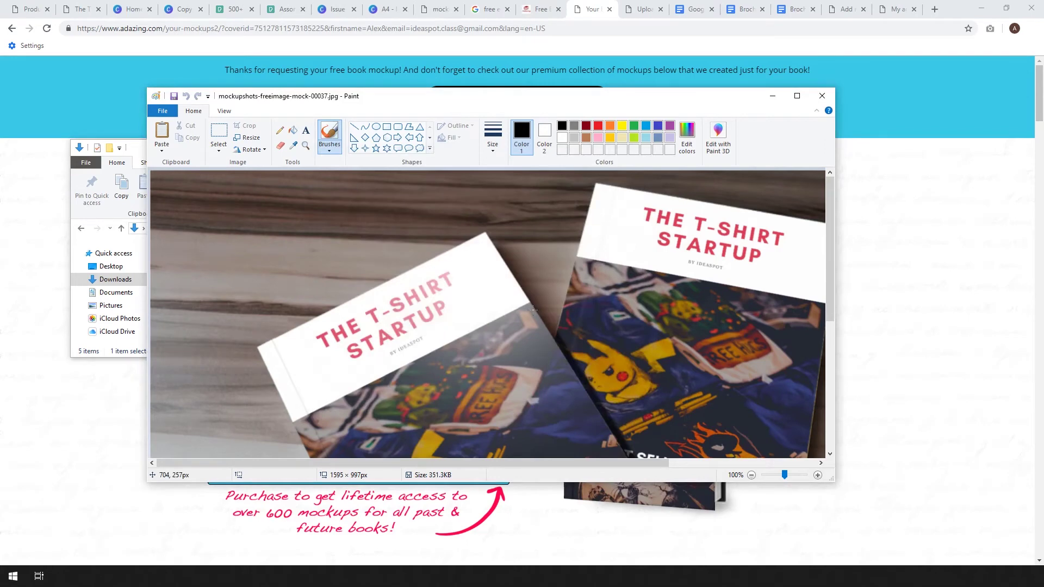
# Minimize Paint, check the new JPG's 352 KB size in Downloads, then hide the window.
pyautogui.click(773, 97)
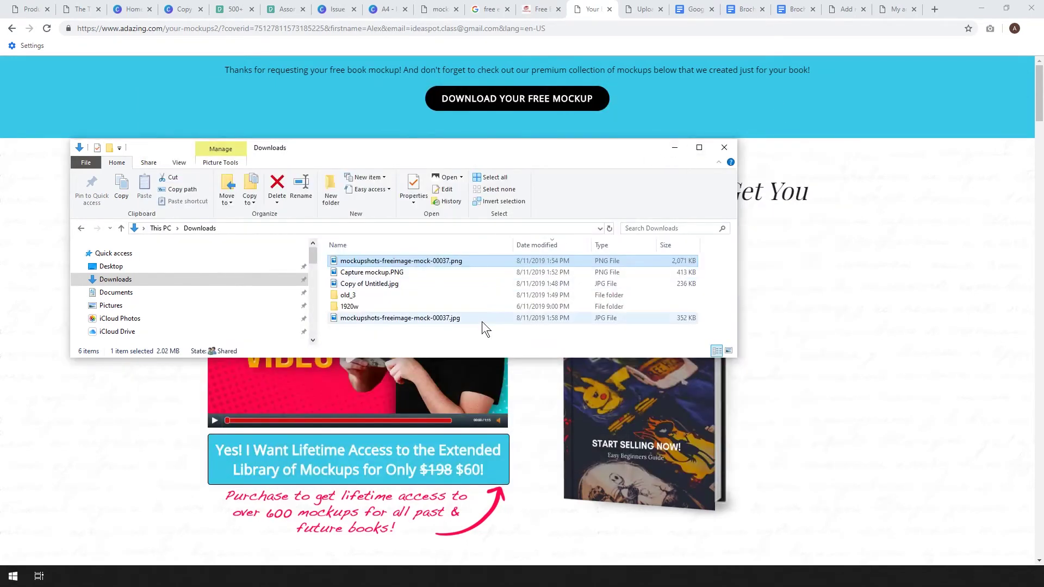
pyautogui.click(437, 320)
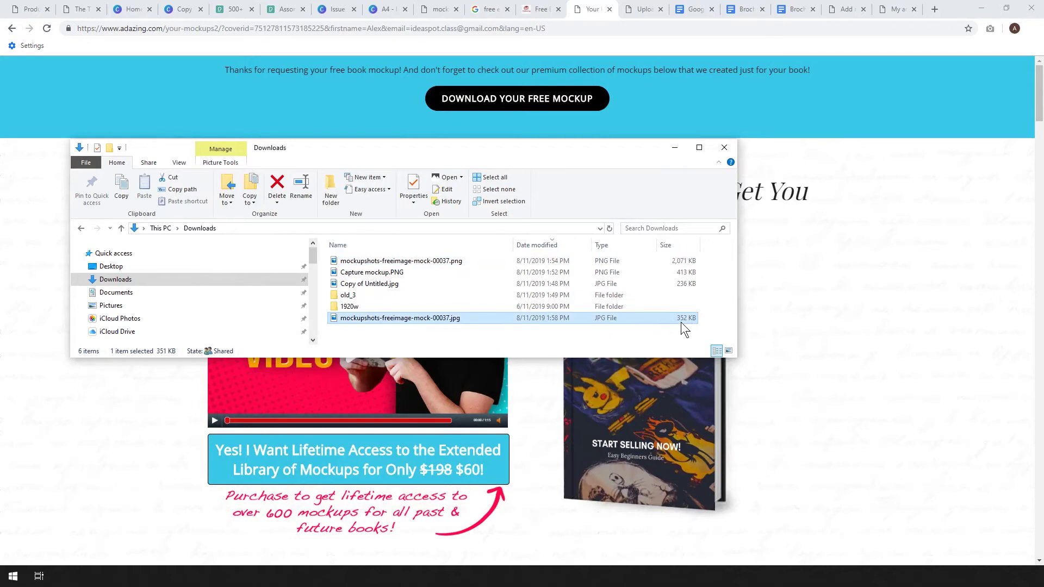
pyautogui.click(676, 149)
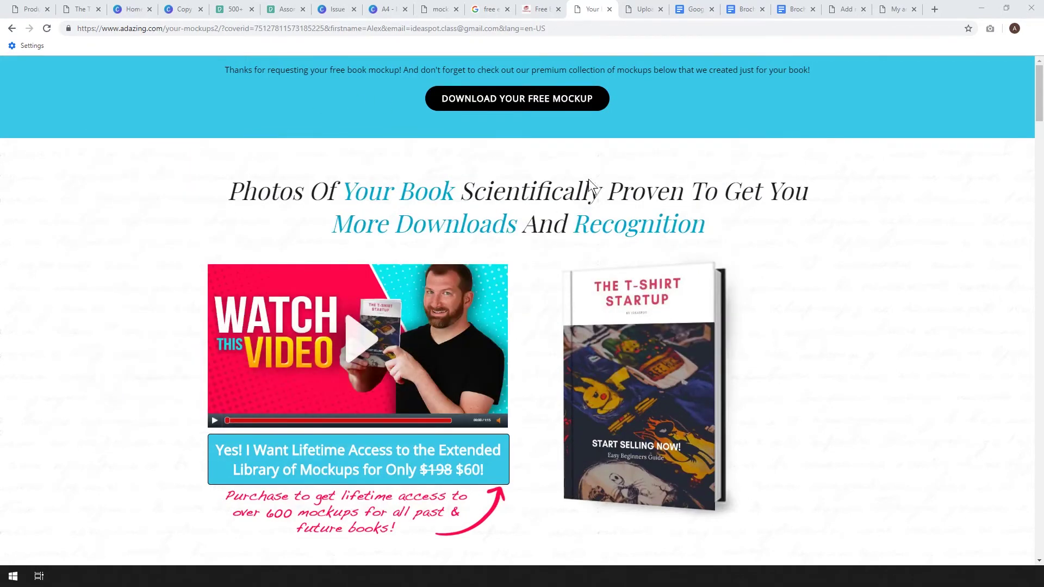
# Scroll through the Google Docs template gallery.
pyautogui.click(695, 9)
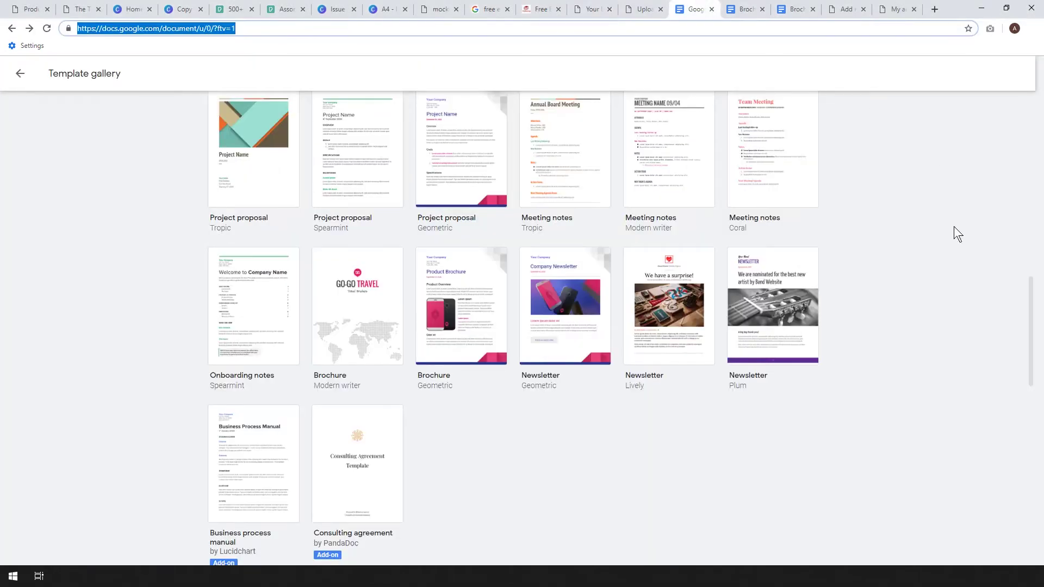
pyautogui.scroll(2, 953, 226)
pyautogui.scroll(4, 894, 217)
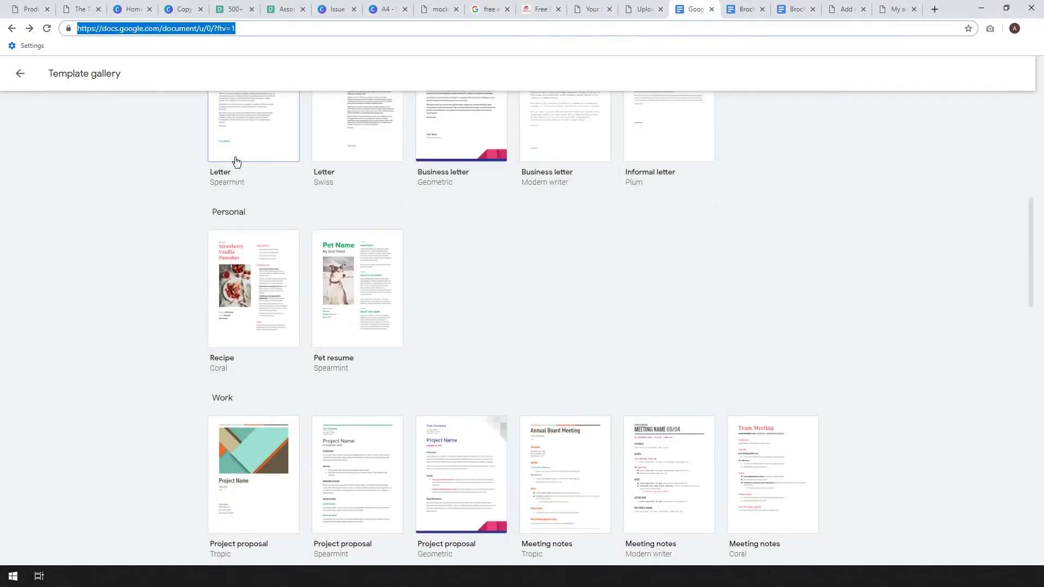
pyautogui.scroll(2, 145, 223)
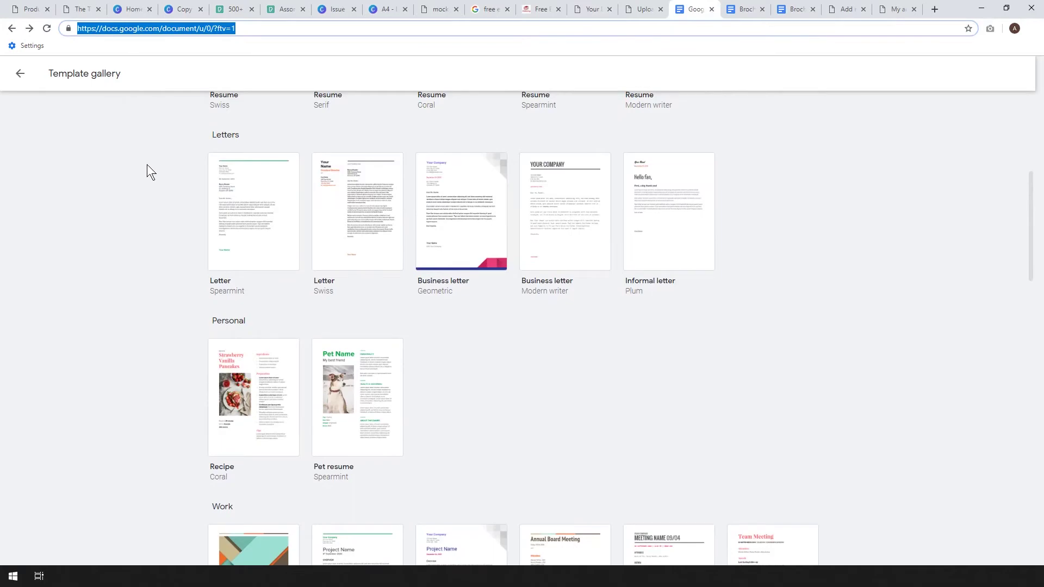
pyautogui.scroll(6, 155, 232)
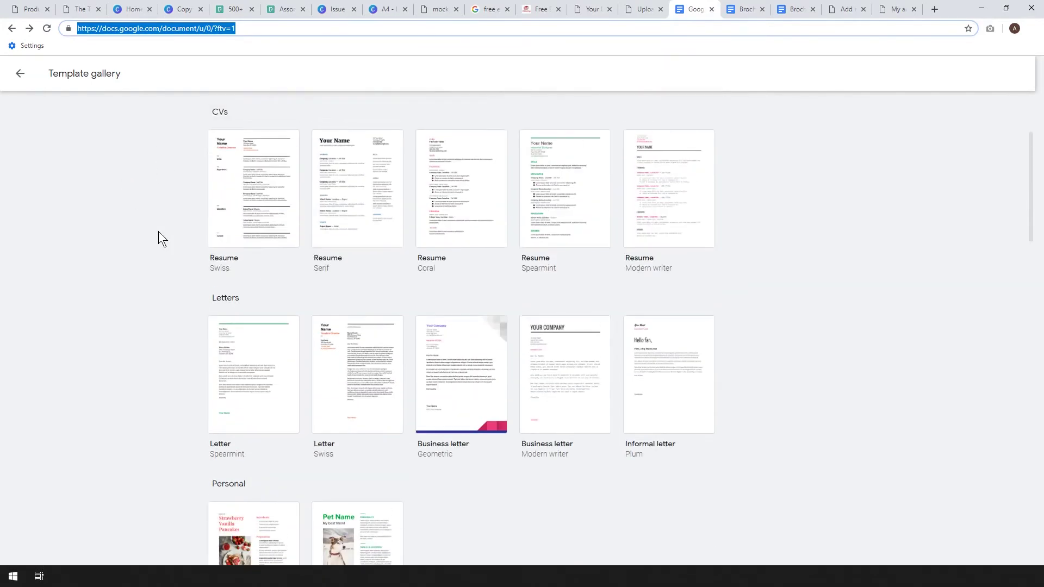
pyautogui.scroll(-3, 142, 236)
pyautogui.scroll(-9, 206, 195)
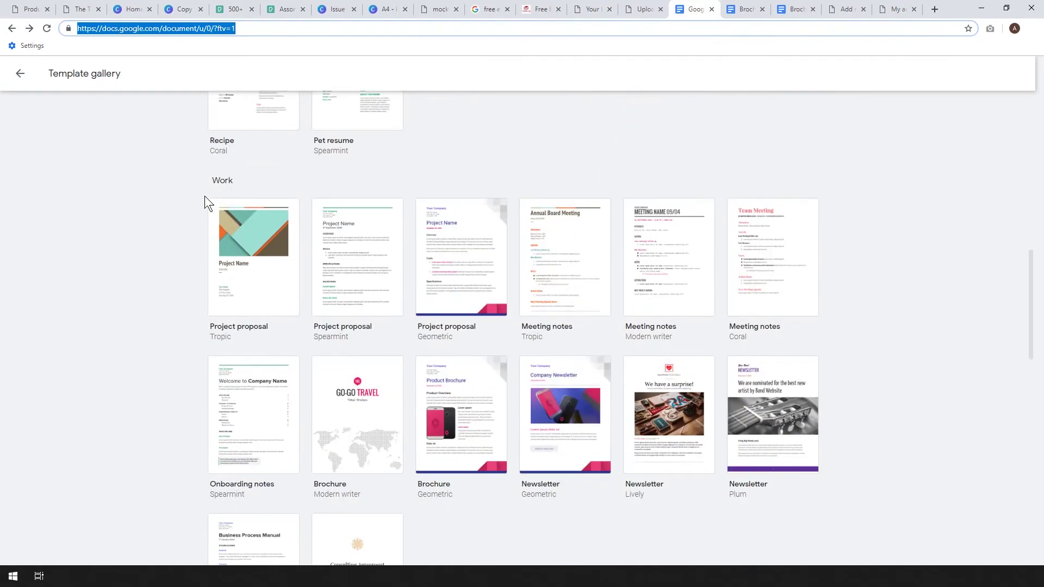
pyautogui.scroll(-2, 168, 257)
pyautogui.scroll(14, 152, 286)
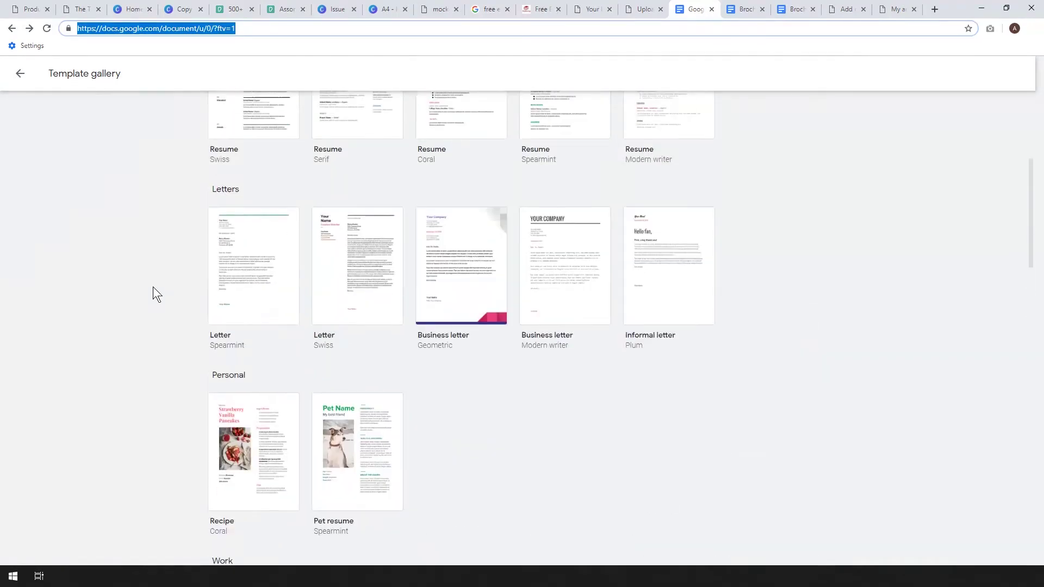
# Return to the Docs home page and reopen the full template gallery.
pyautogui.click(20, 73)
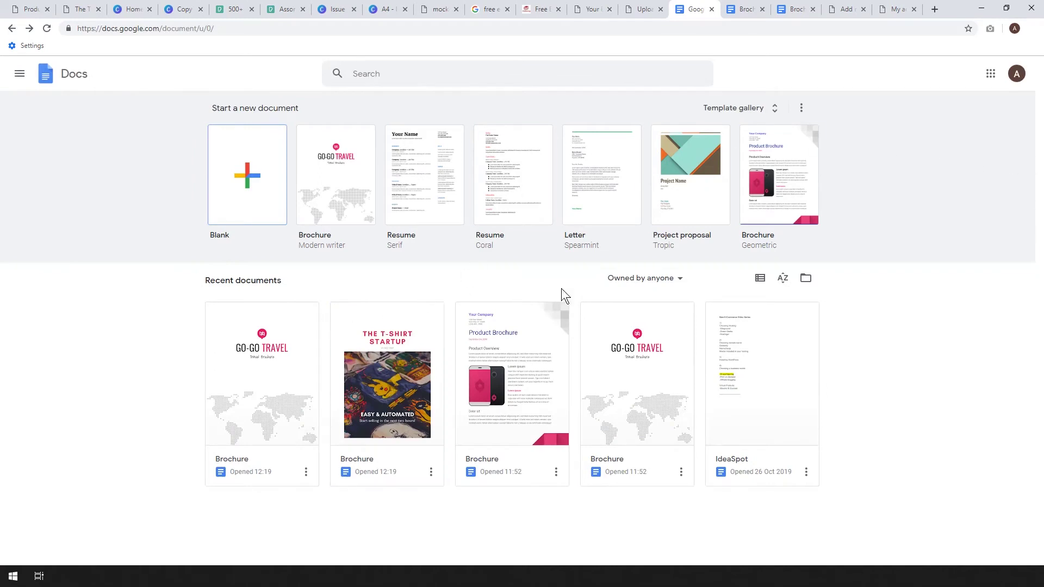
pyautogui.click(737, 109)
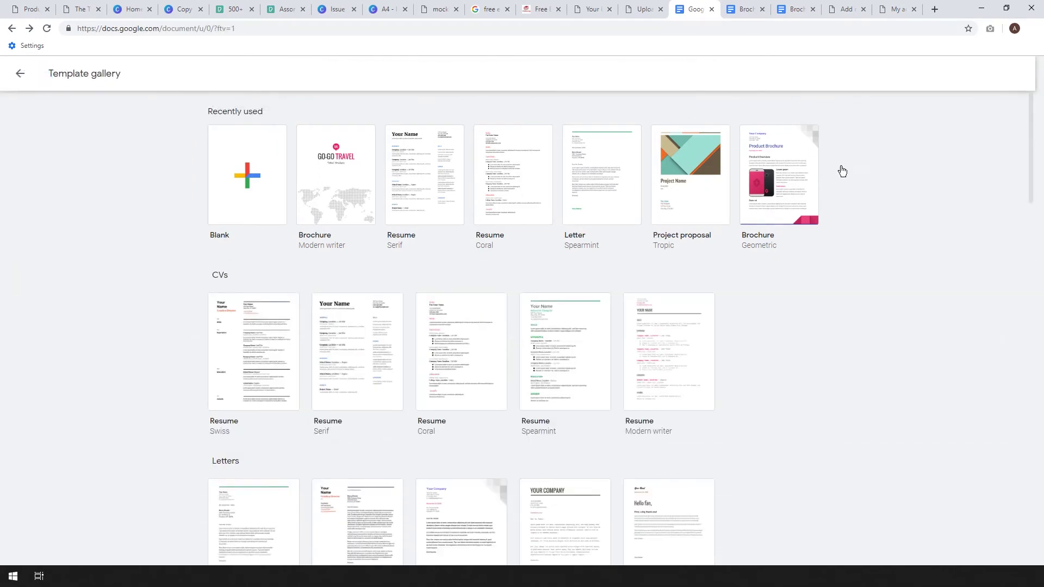
pyautogui.scroll(-11, 901, 362)
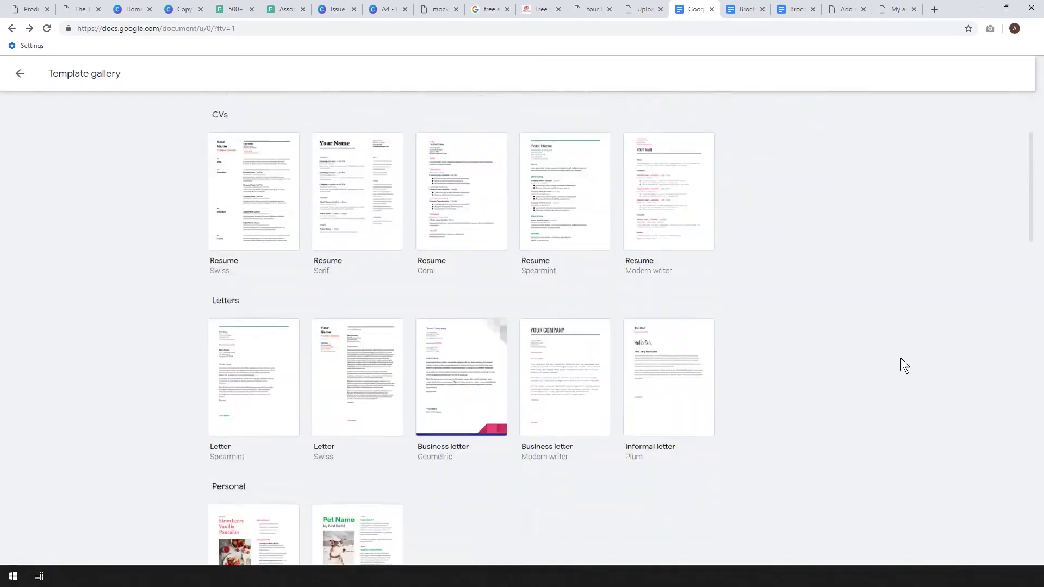
pyautogui.scroll(-3, 796, 302)
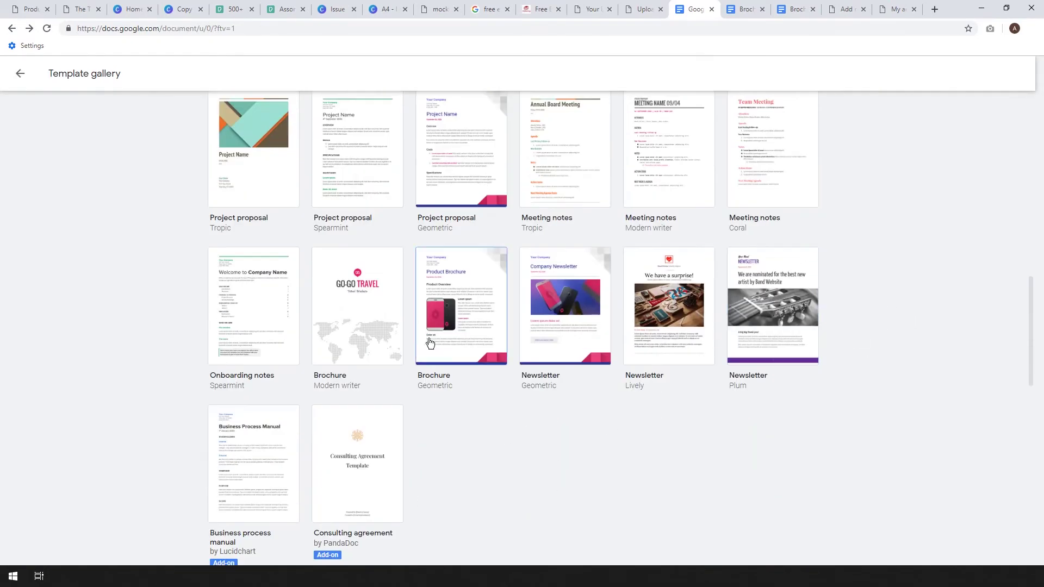
# Create a document from the Brochure Modern writer template, review its pages, and select the footer world map.
pyautogui.click(353, 319)
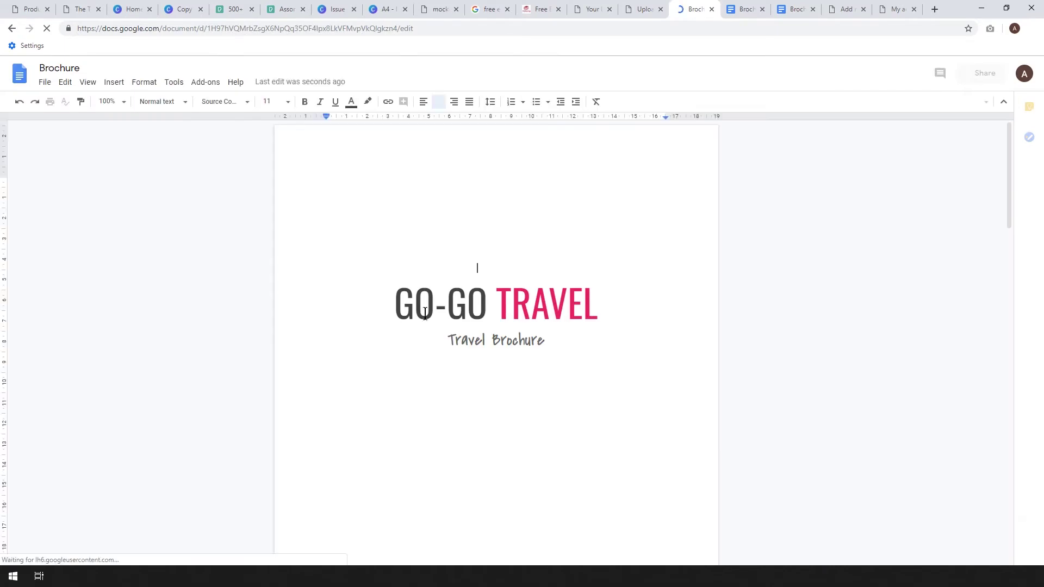
pyautogui.scroll(-6, 424, 314)
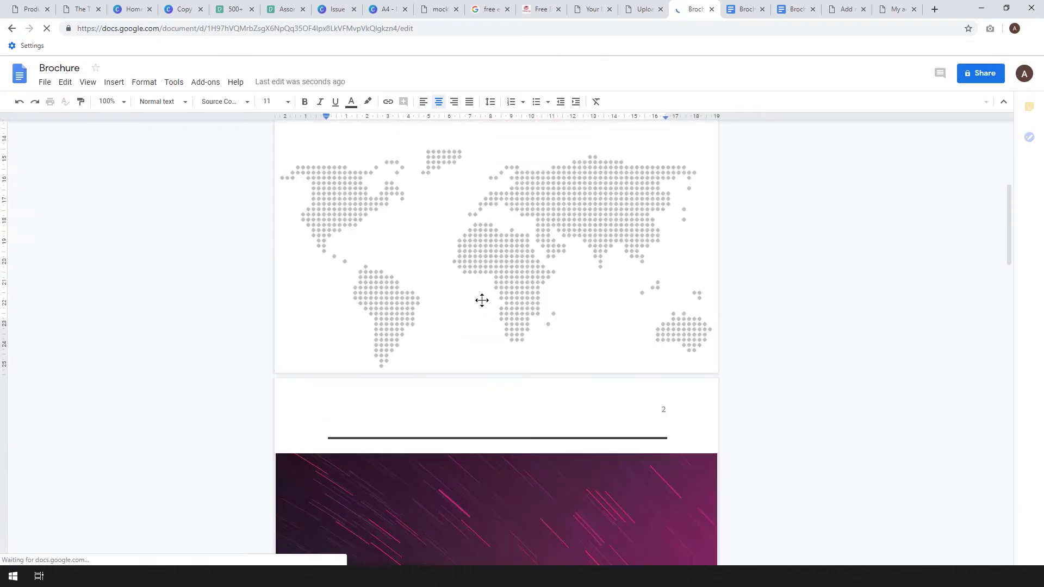
pyautogui.scroll(-7, 482, 300)
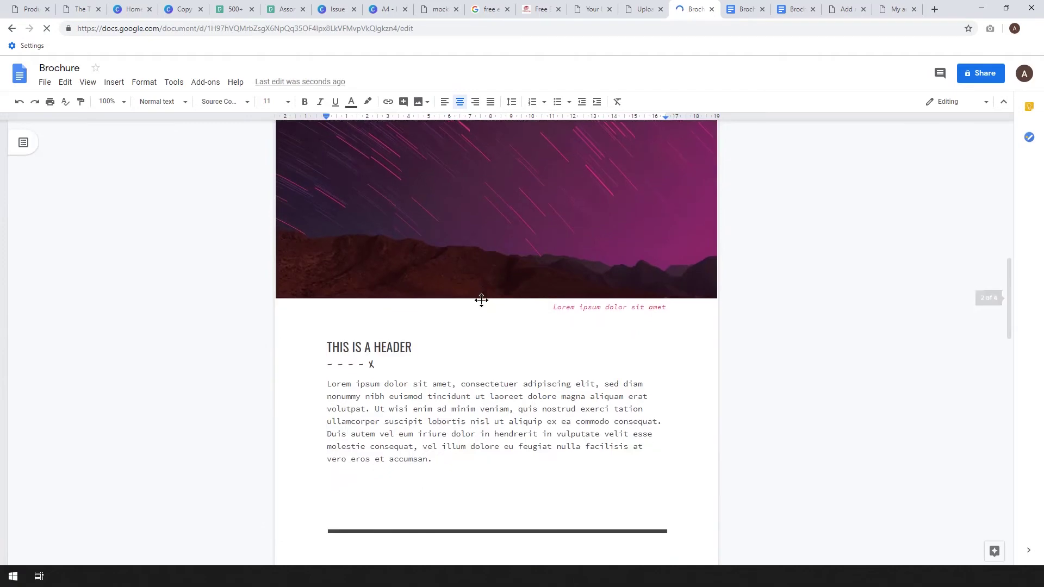
pyautogui.scroll(-10, 482, 301)
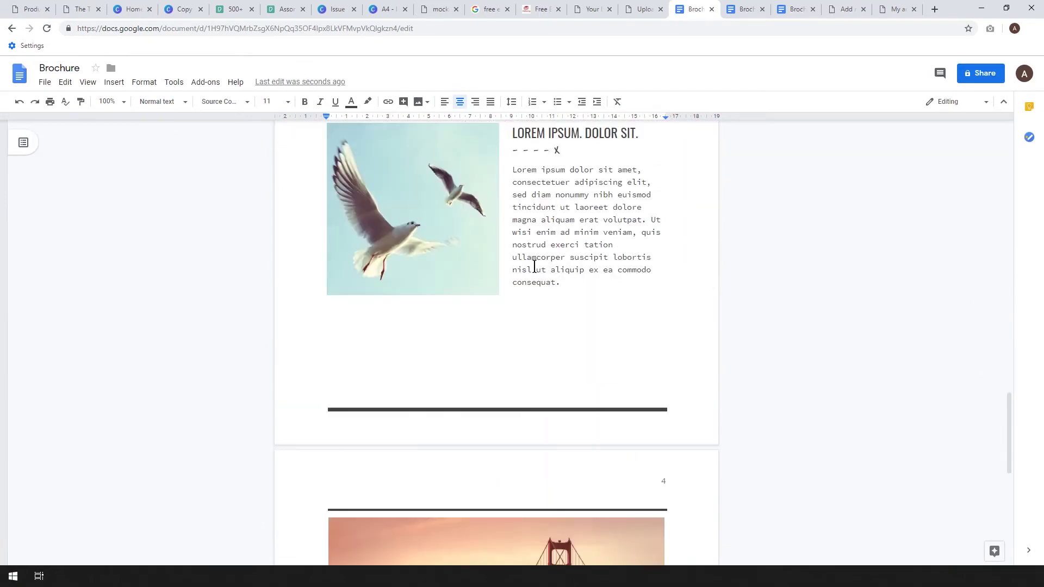
pyautogui.scroll(-7, 534, 266)
pyautogui.scroll(11, 534, 266)
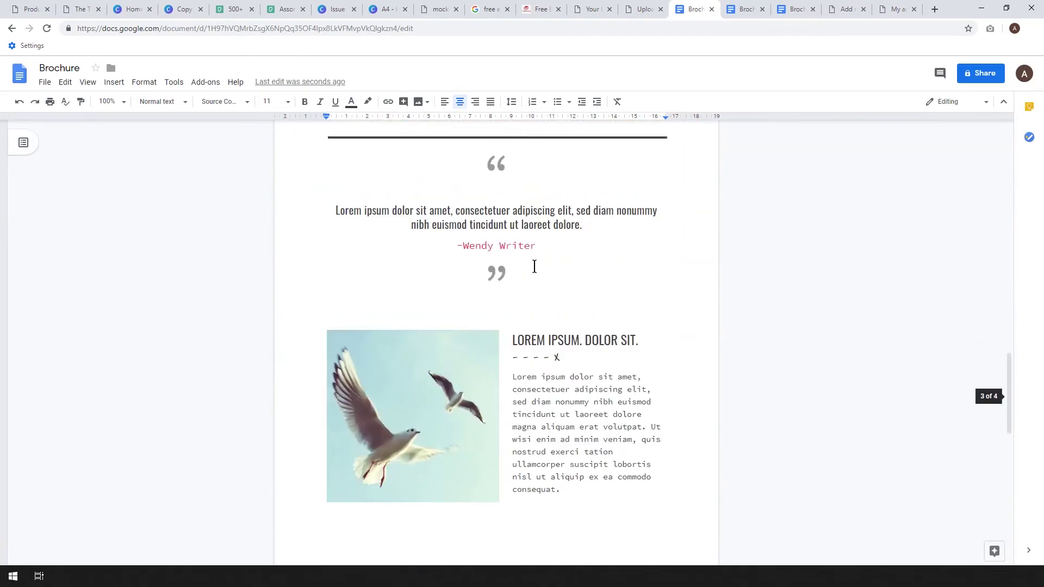
pyautogui.scroll(15, 534, 266)
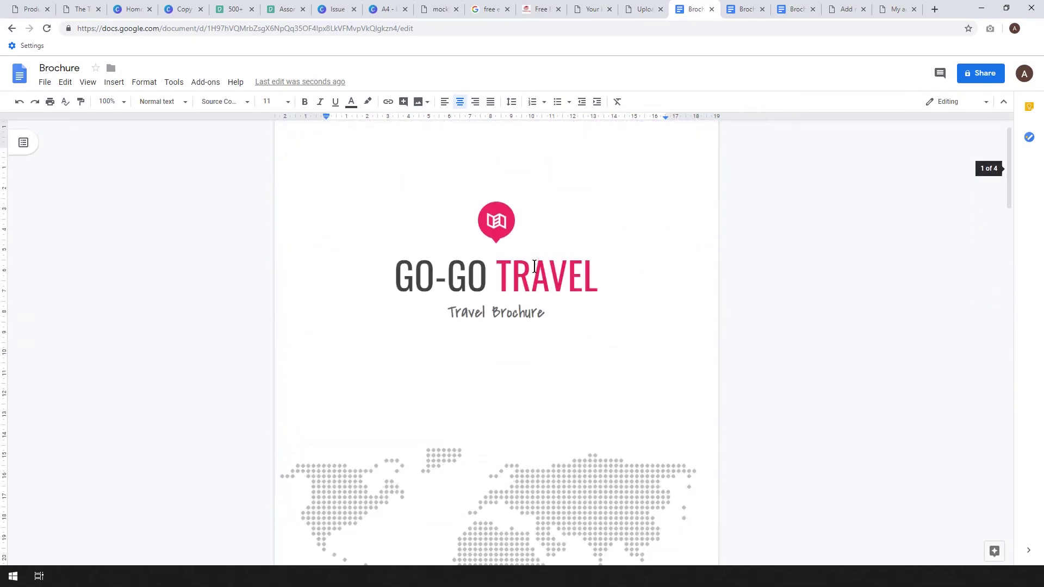
pyautogui.scroll(-5, 534, 267)
pyautogui.click(497, 324)
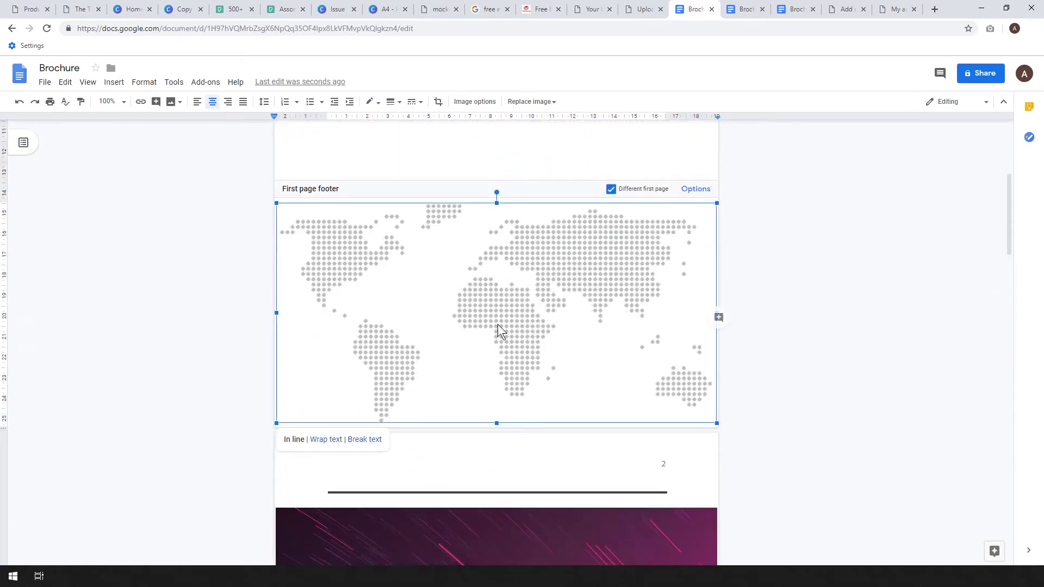
# Delete the footer world map, the GO-GO TRAVEL title and subtitle, and the logo.
pyautogui.press('Delete')
pyautogui.click(520, 171)
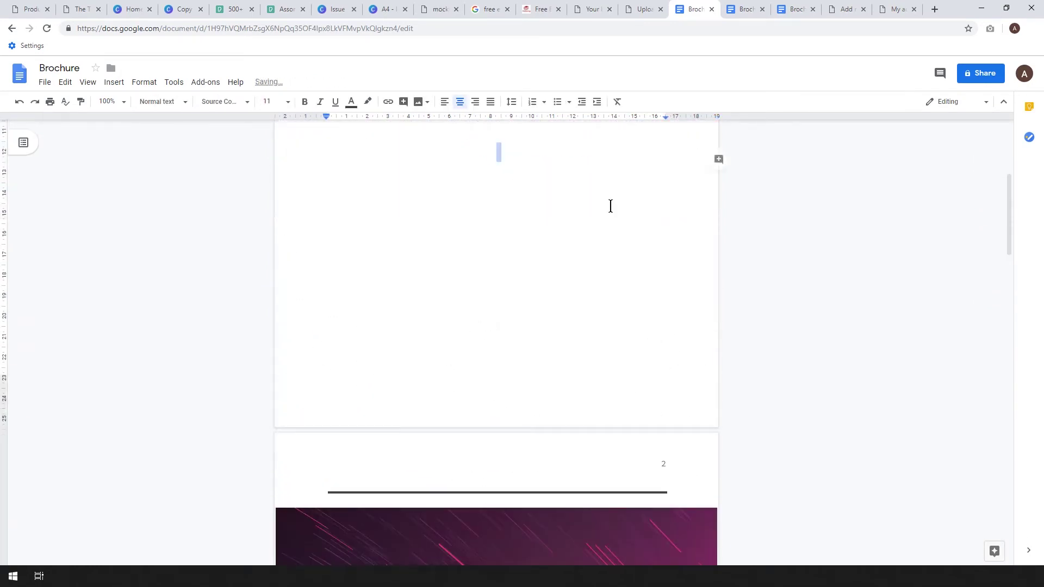
pyautogui.scroll(3, 598, 218)
pyautogui.moveTo(571, 231); pyautogui.dragTo(462, 172)
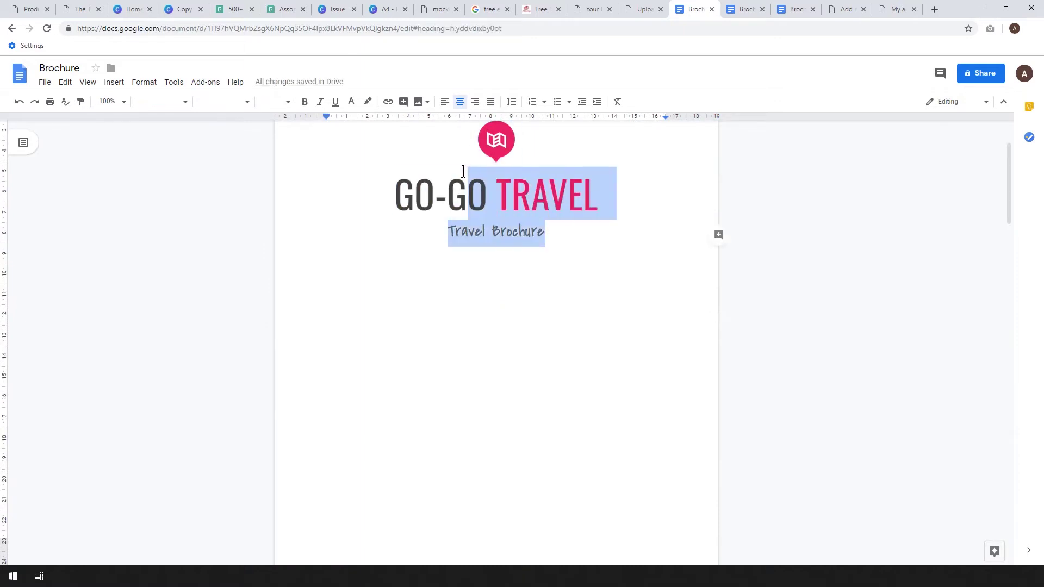
pyautogui.press('BackSpace')
pyautogui.scroll(2, 546, 315)
pyautogui.moveTo(538, 313); pyautogui.dragTo(452, 241)
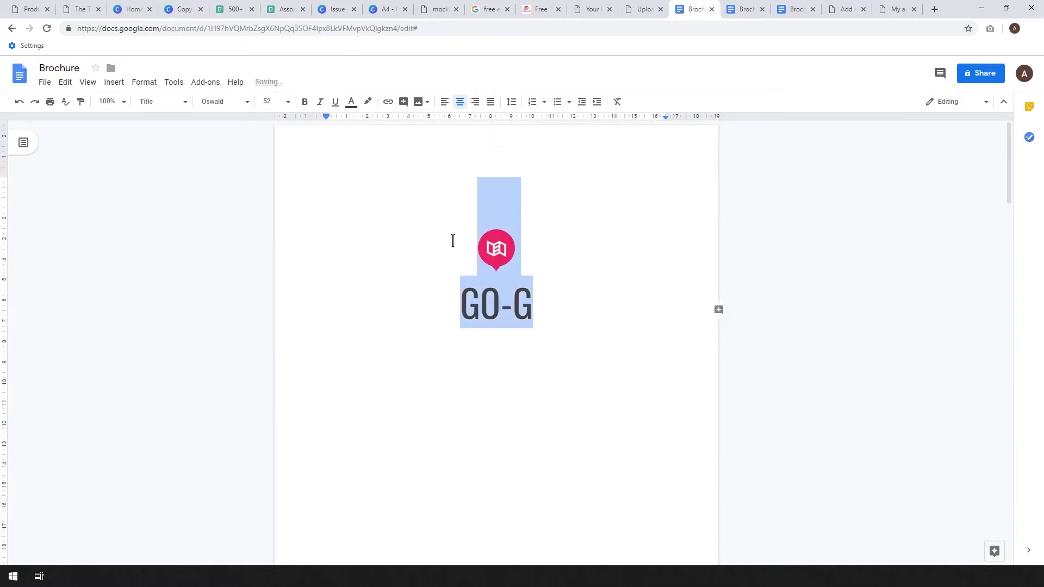
pyautogui.press('BackSpace')
# Insert Copy of Untitled.jpg on the first page via image upload from the computer.
pyautogui.click(114, 82)
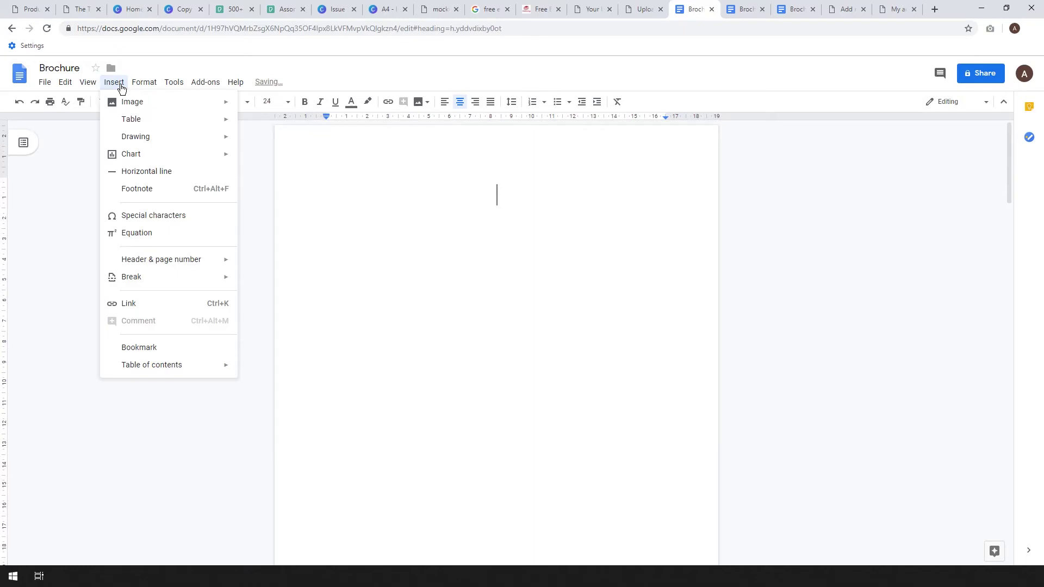
pyautogui.moveTo(128, 102)
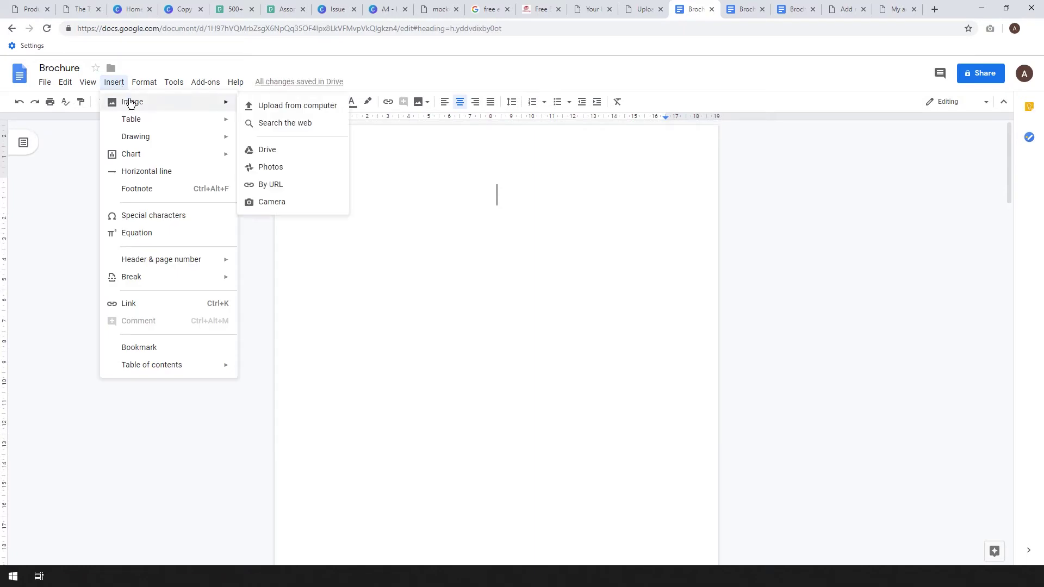
pyautogui.click(323, 107)
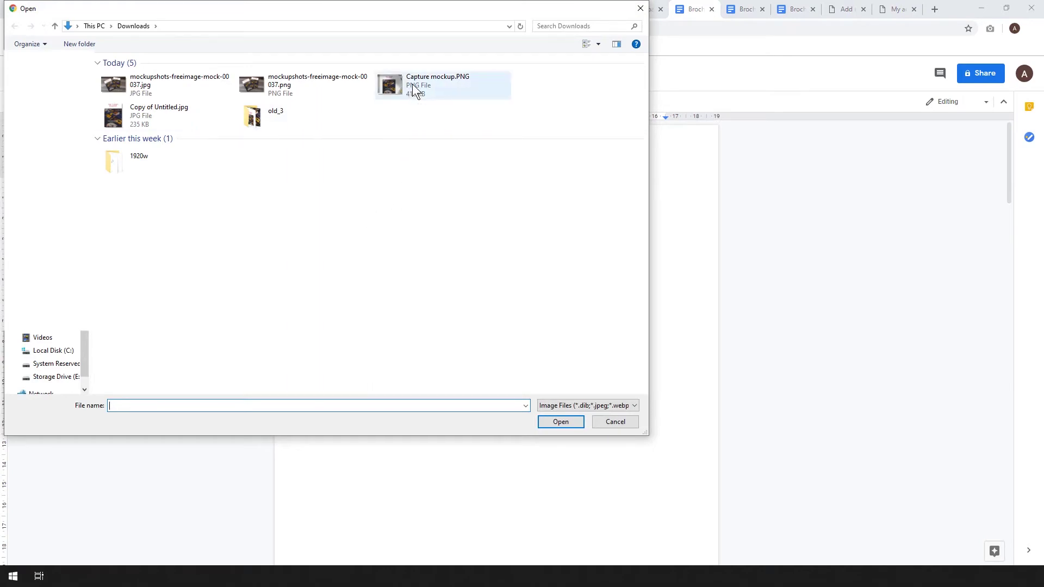
pyautogui.click(147, 120)
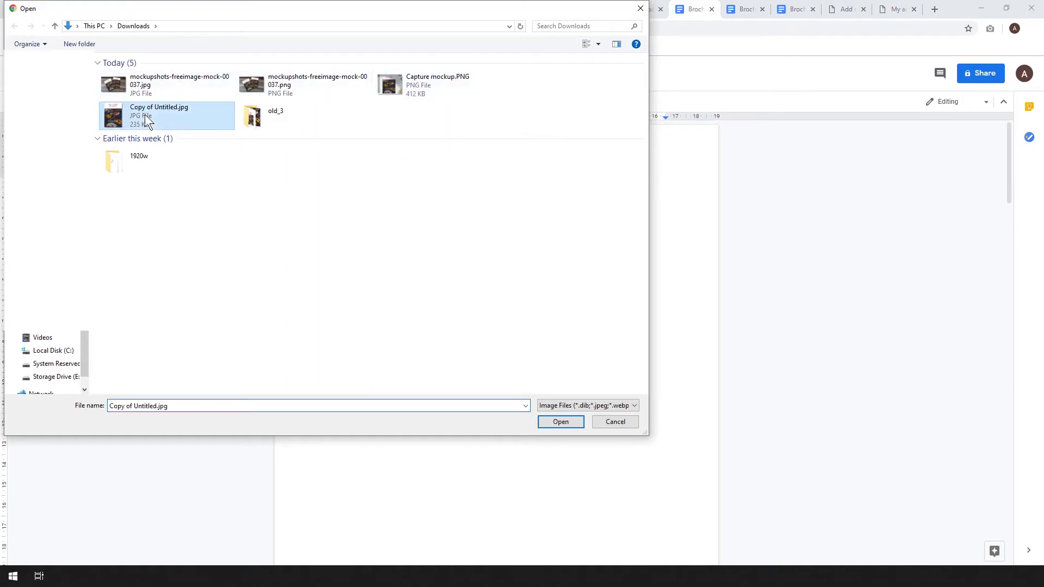
pyautogui.click(560, 423)
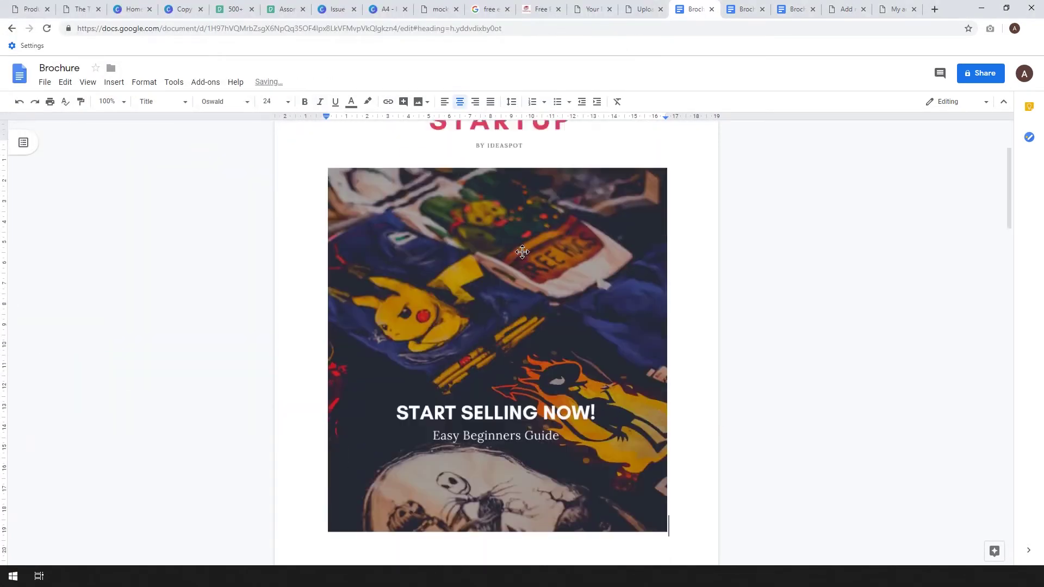
pyautogui.scroll(-15, 522, 252)
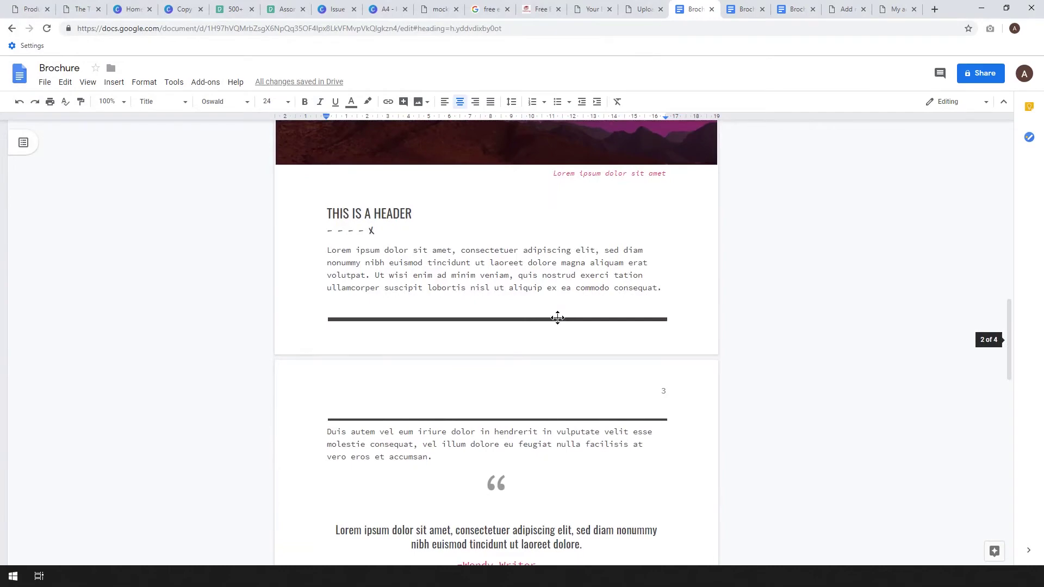
# Save the Brochure as a PDF named 'shirt ebook' in Downloads.
pyautogui.scroll(-6, 544, 272)
pyautogui.scroll(-6, 576, 333)
pyautogui.scroll(5, 577, 337)
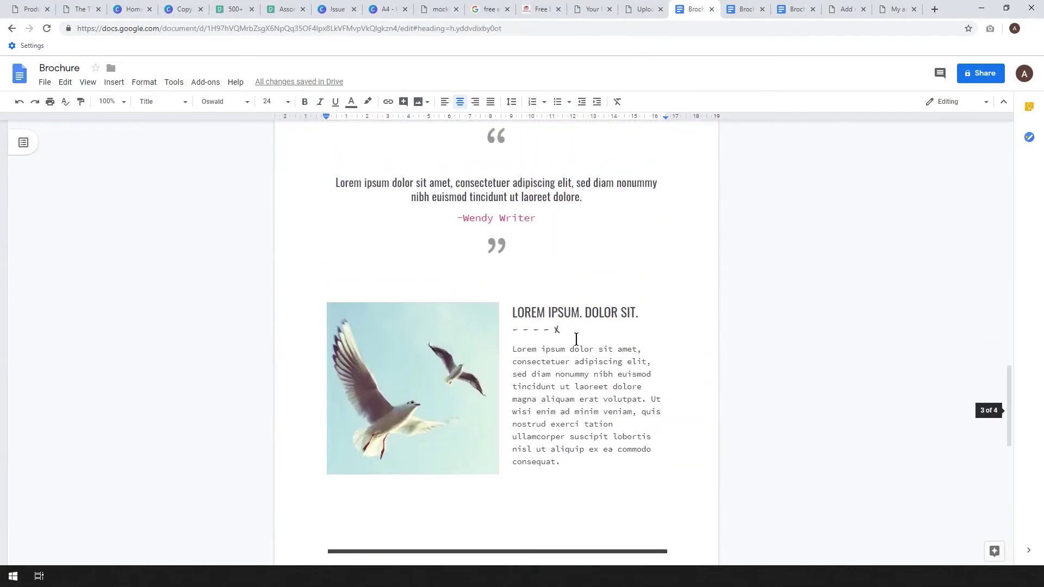
pyautogui.scroll(20, 576, 338)
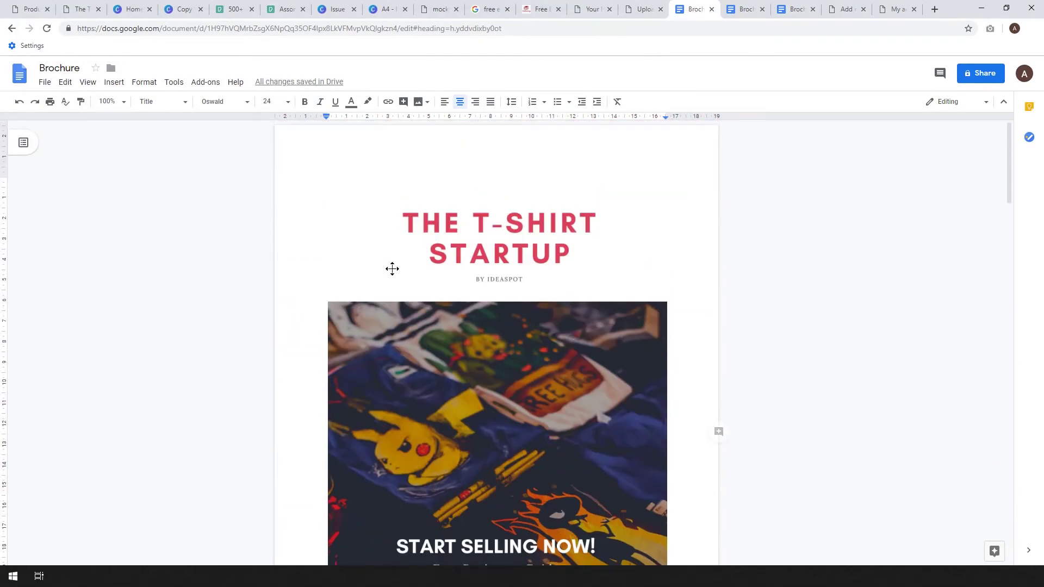
pyautogui.click(45, 83)
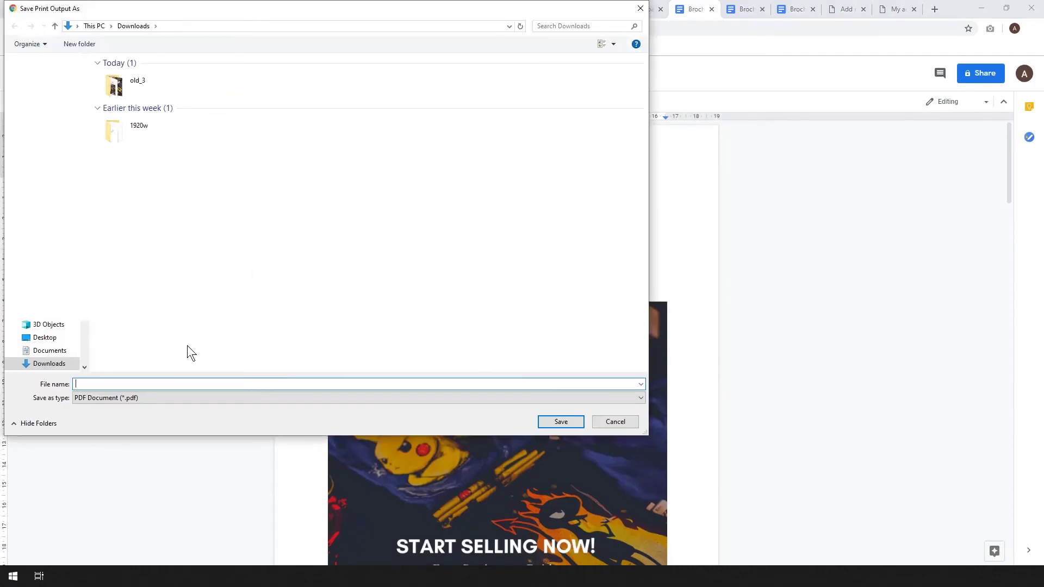
pyautogui.write('e')
pyautogui.press('BackSpace')
pyautogui.write('shirt ebook')
pyautogui.press('Return')
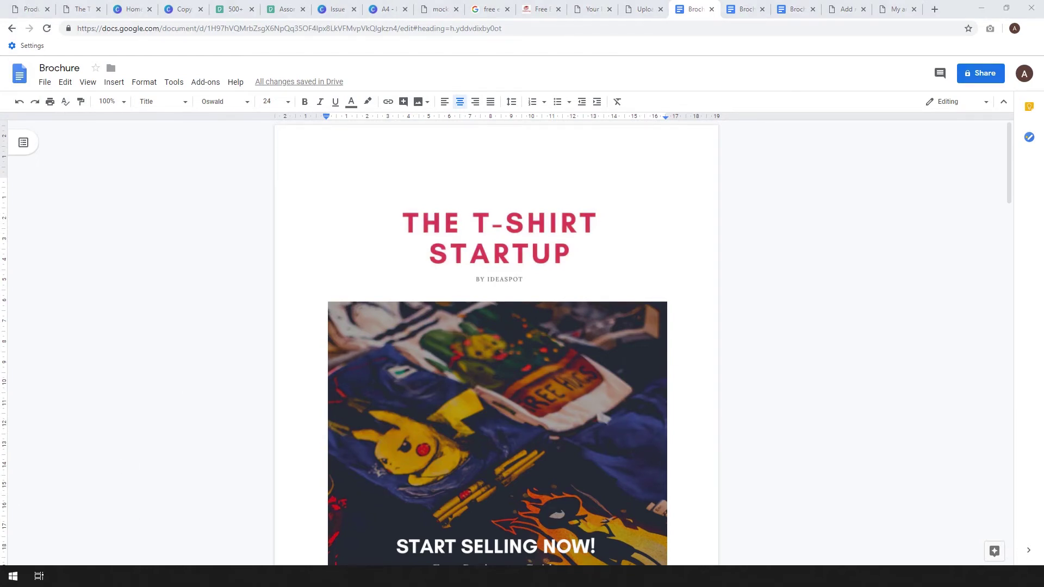
# In Downloads, check shirt ebook.pdf and preview mockupshots-freeimage-mock-00037.jpg in Photos before minimizing it.
pyautogui.moveTo(623, 169); pyautogui.dragTo(681, 159)
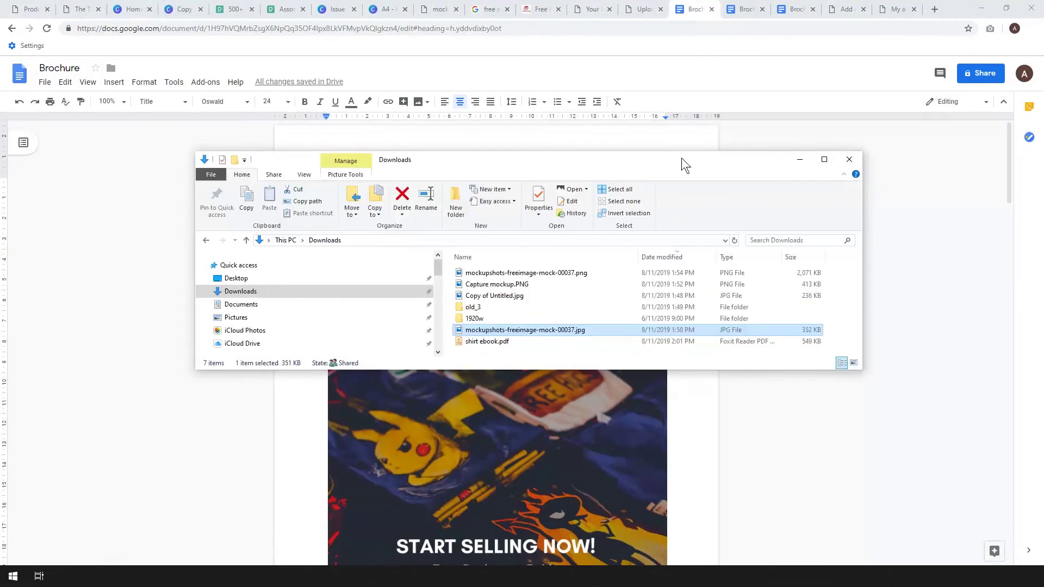
pyautogui.click(487, 342)
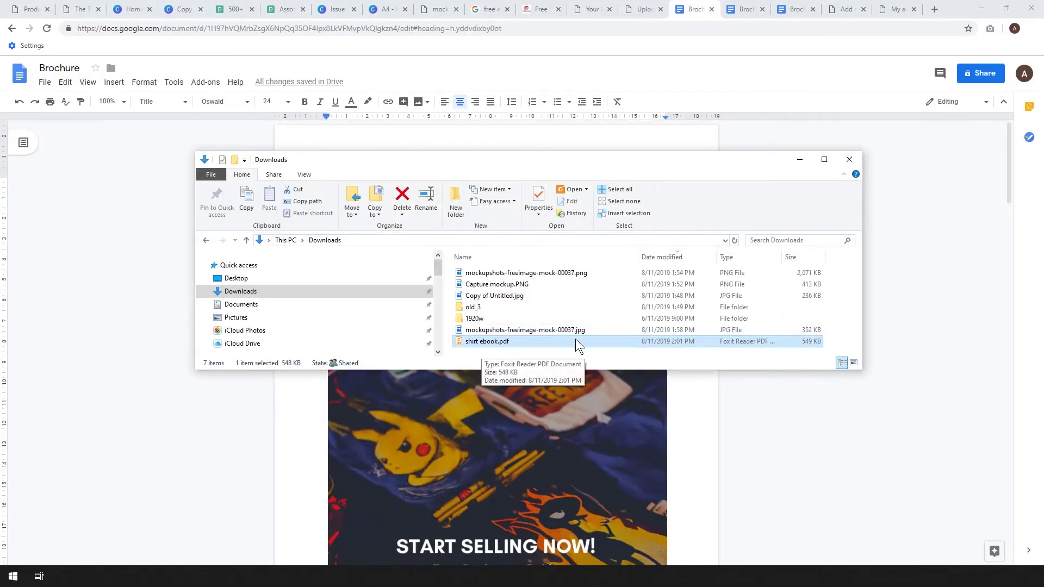
pyautogui.click(538, 331)
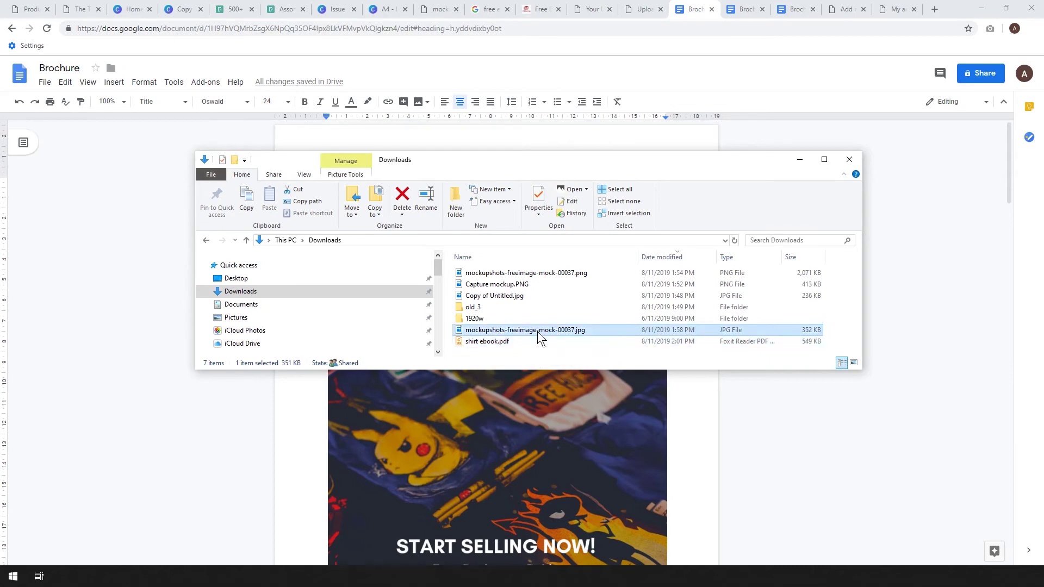
pyautogui.doubleClick(538, 330)
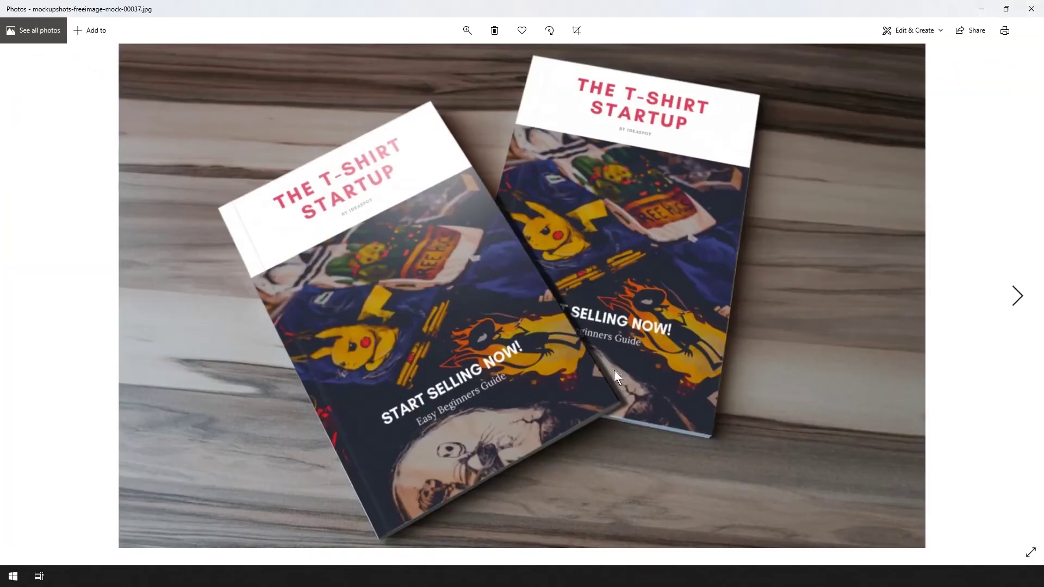
pyautogui.click(979, 11)
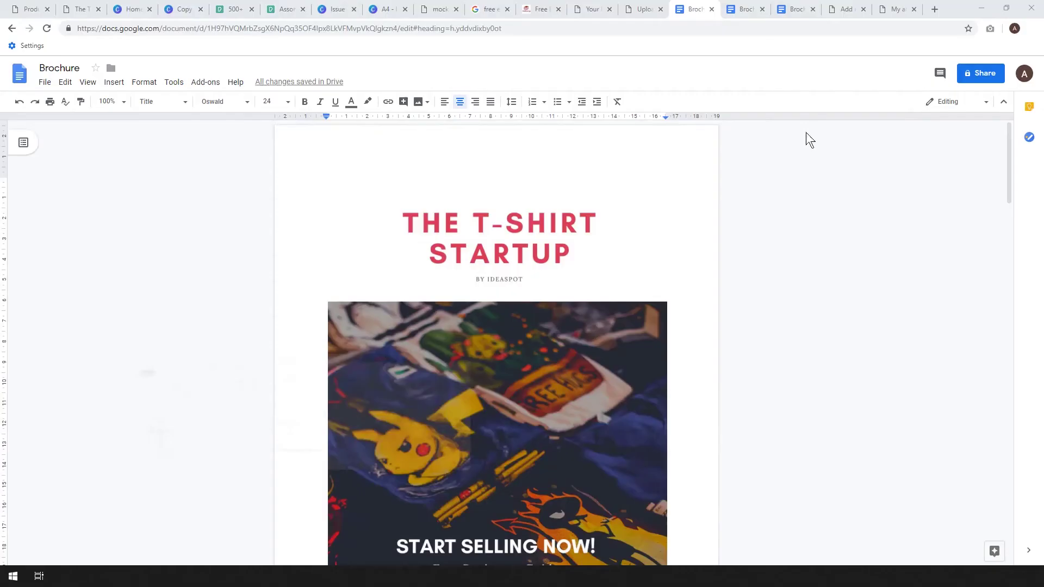
# Create a new product titled 'T-Shirt Biz eBook' and paste Lorem ipsum text as its description.
pyautogui.click(840, 11)
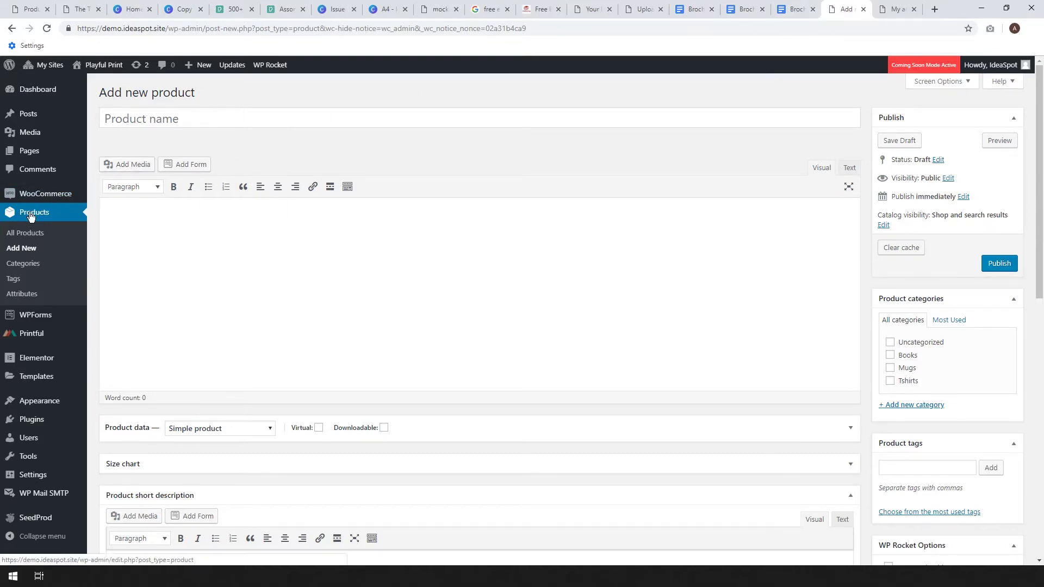
pyautogui.click(18, 249)
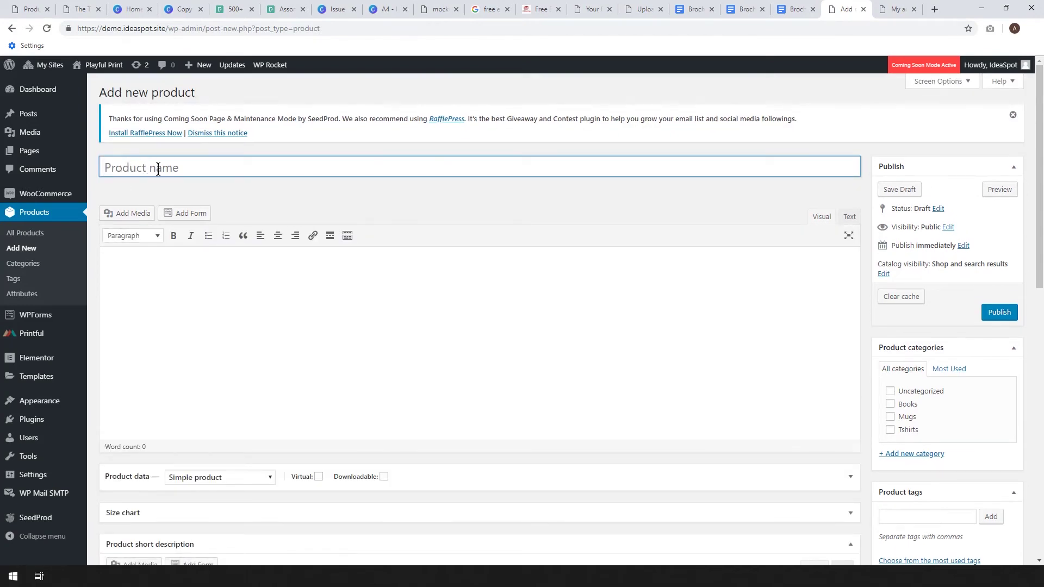
pyautogui.write('T-Shirt Biz eBook')
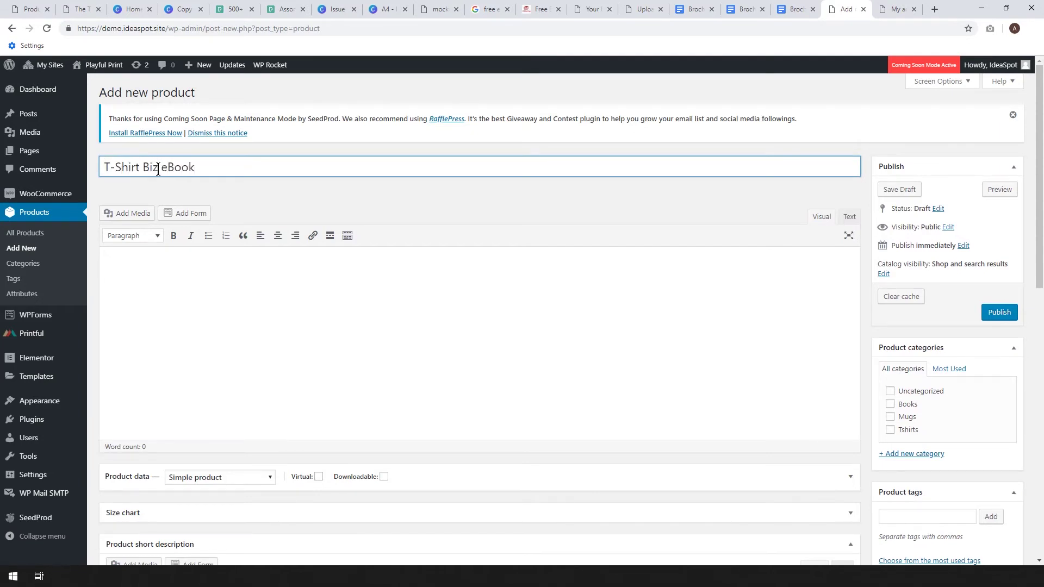
pyautogui.click(135, 347)
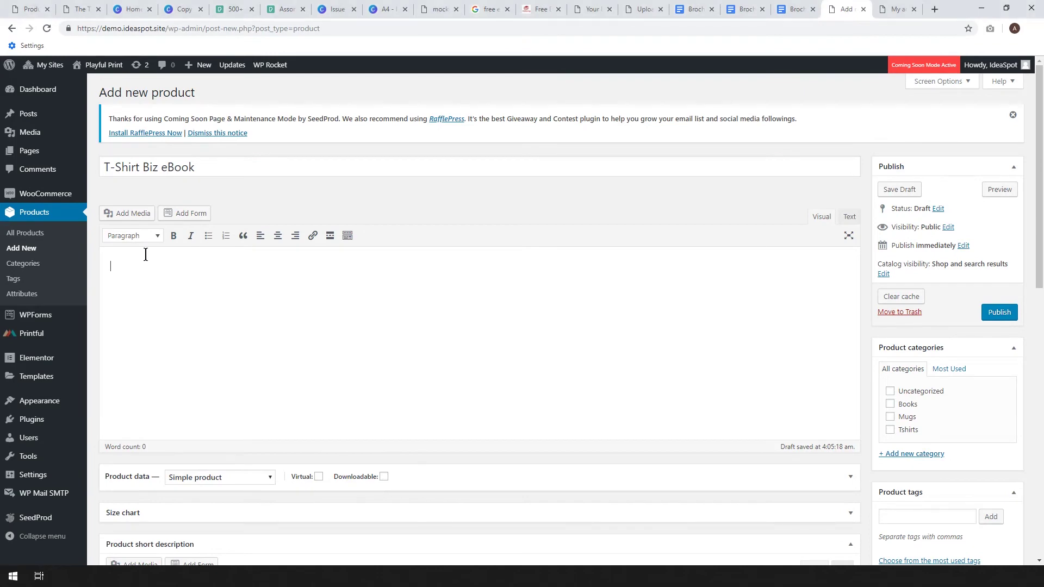
pyautogui.write('Lorem ipsum dolor sit amet, consectetur adipiscing elit, sed do eiusmod tempor incididunt ut labore et dolore magna aliqua. Ut enim ad minim veniam, quis nostrud exercitation ullamco laboris nisi ut aliquip ex ea commodo consequat. Duis aute irure dolor in reprehenderit in voluptate velit esse cillum dolore eu fugiat nulla pariatur. Excepteur sint occaecat cupidatat non proident, sunt in culpa qui officia deserunt mollit anim id est laborum.')
pyautogui.scroll(-1, 392, 310)
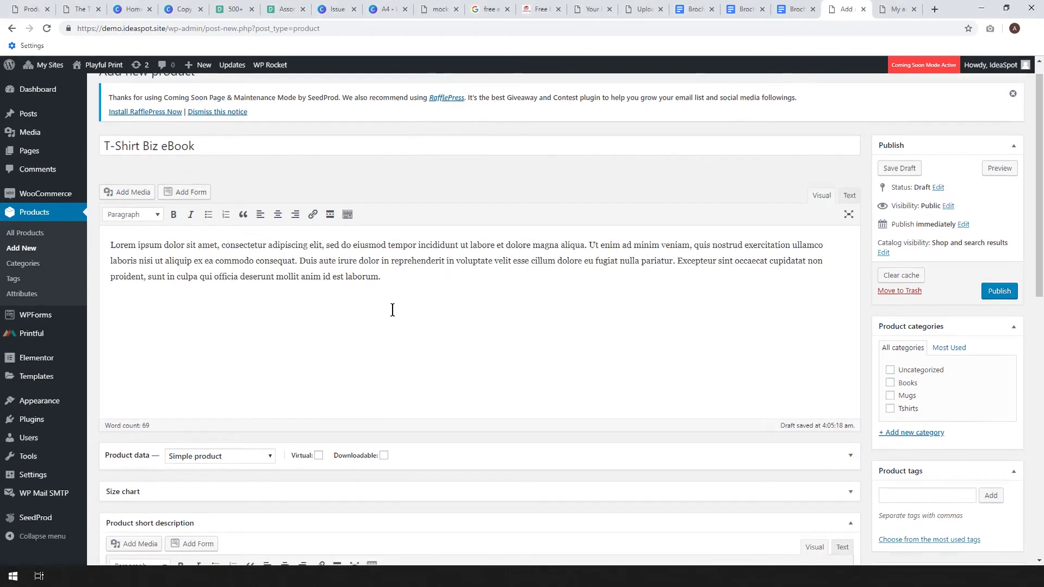
pyautogui.scroll(-2, 393, 310)
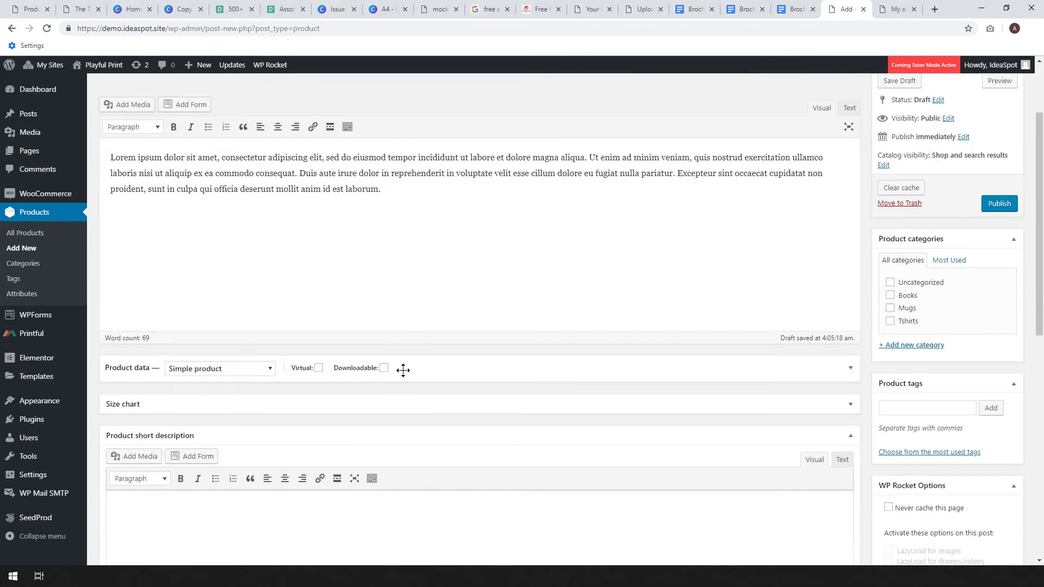
# Tick Virtual and Downloadable, set the regular price to 0.00, and add a downloadable-file row.
pyautogui.click(437, 369)
pyautogui.scroll(-1, 438, 276)
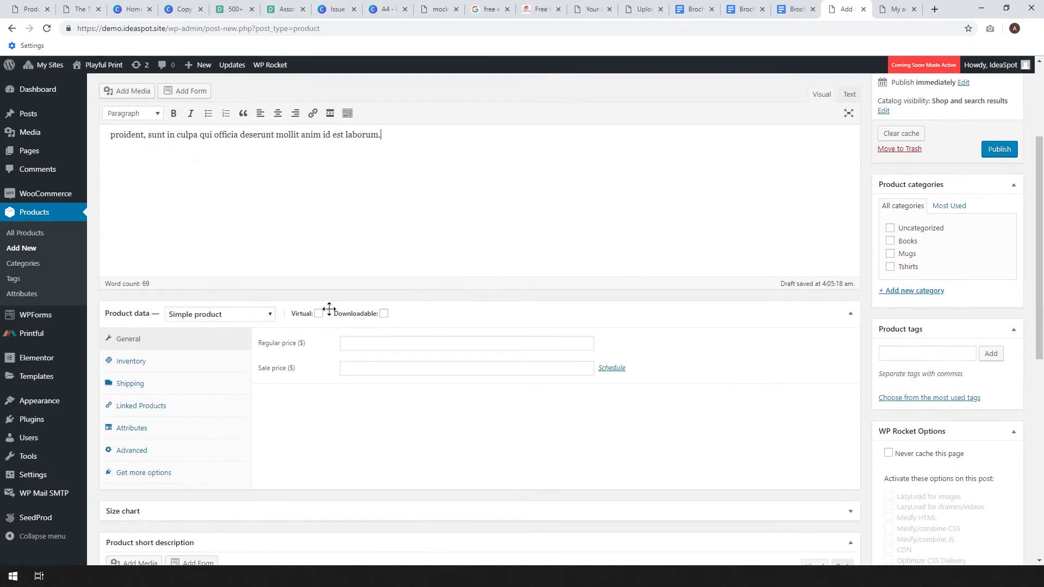
pyautogui.click(318, 314)
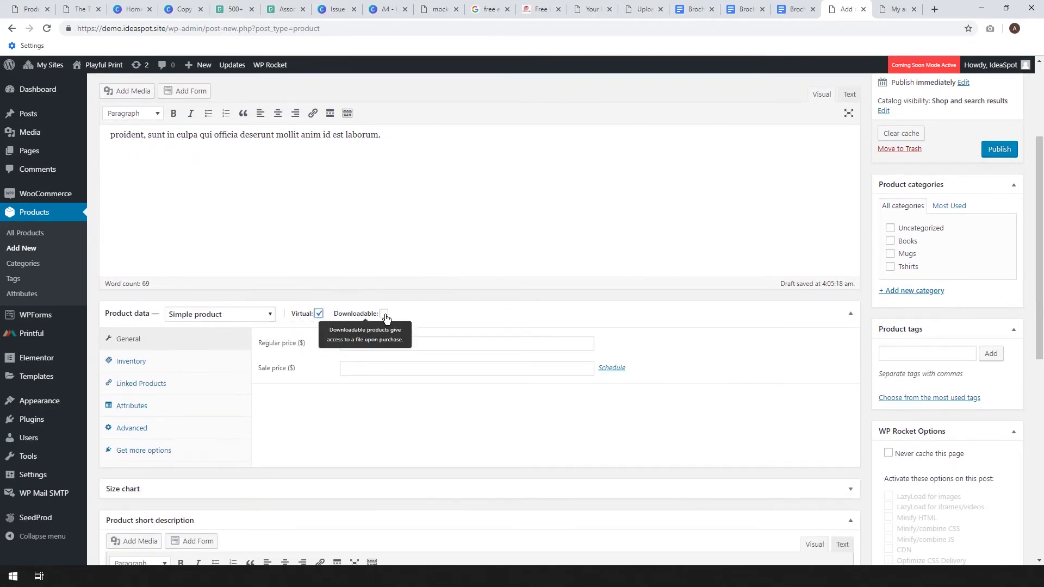
pyautogui.click(384, 314)
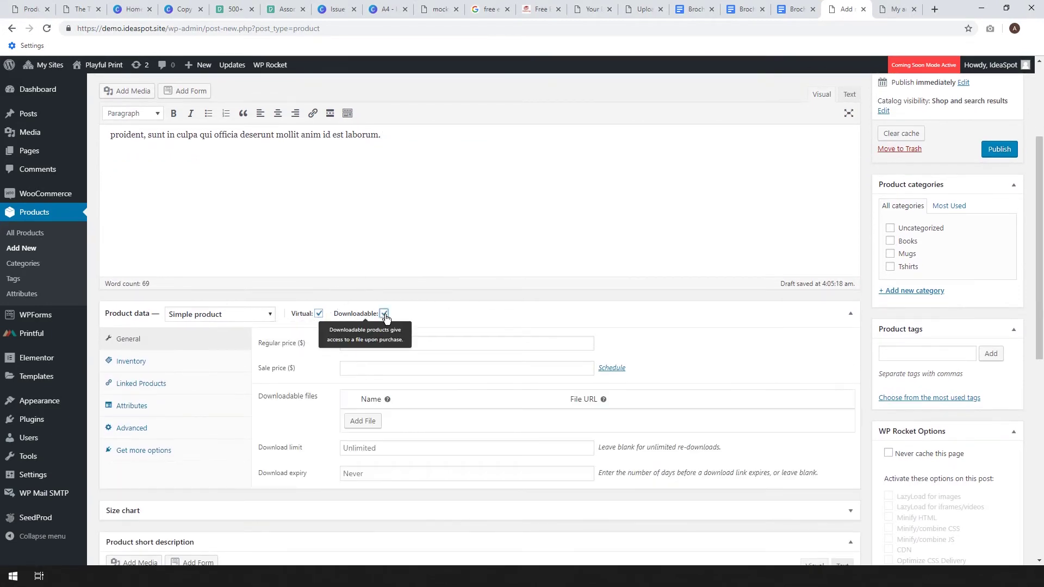
pyautogui.click(471, 342)
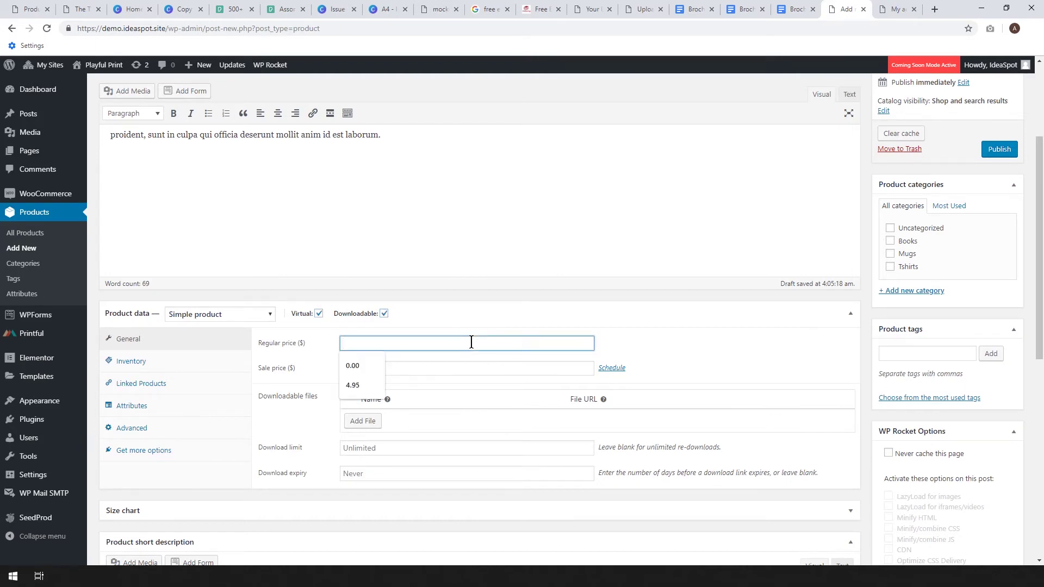
pyautogui.click(375, 366)
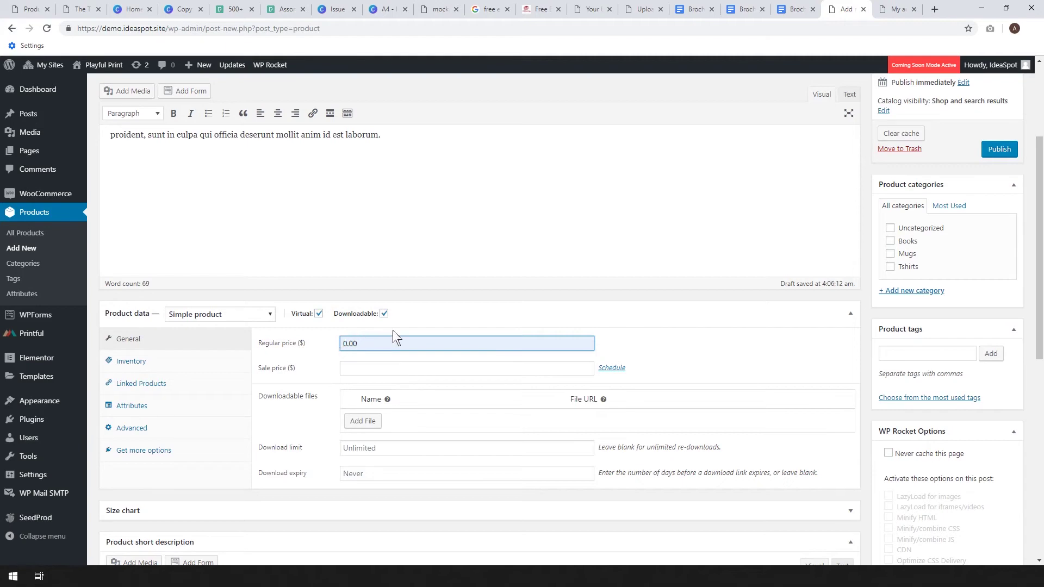
pyautogui.scroll(-1, 494, 285)
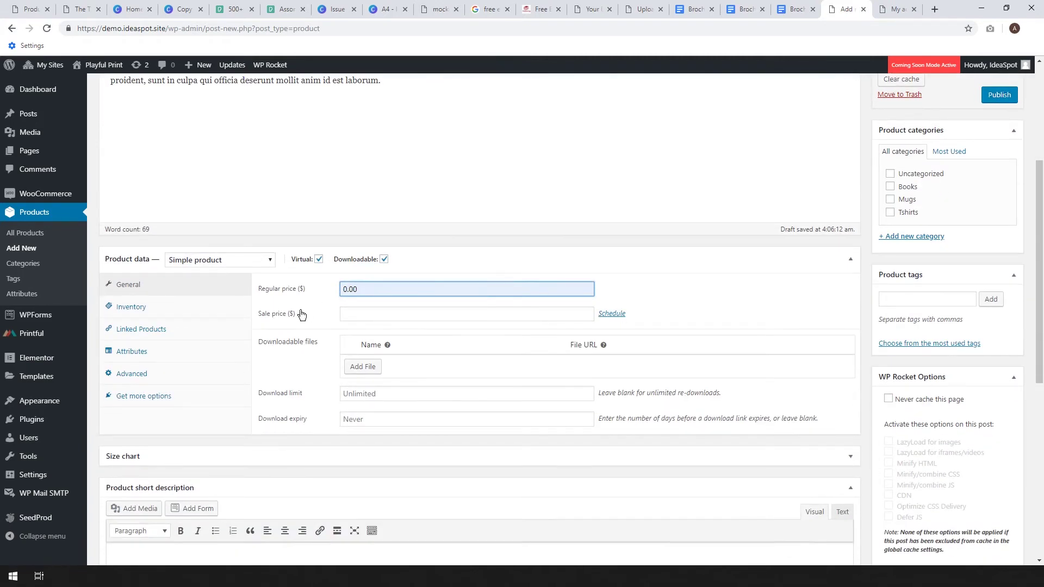
pyautogui.click(366, 370)
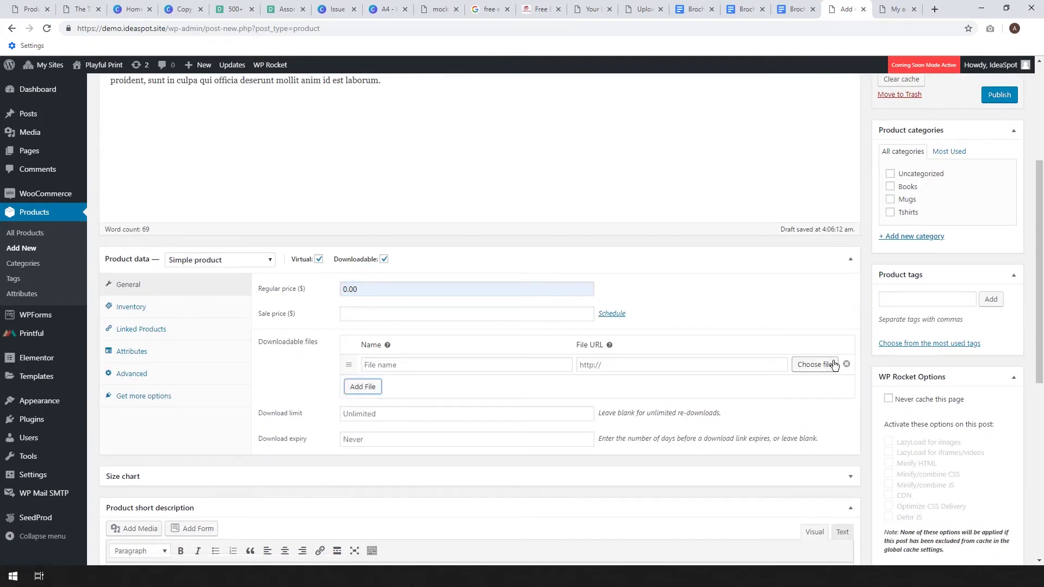
# Upload shirt ebook.pdf, insert its URL into the download row, and begin typing the name 'Shir'.
pyautogui.click(816, 365)
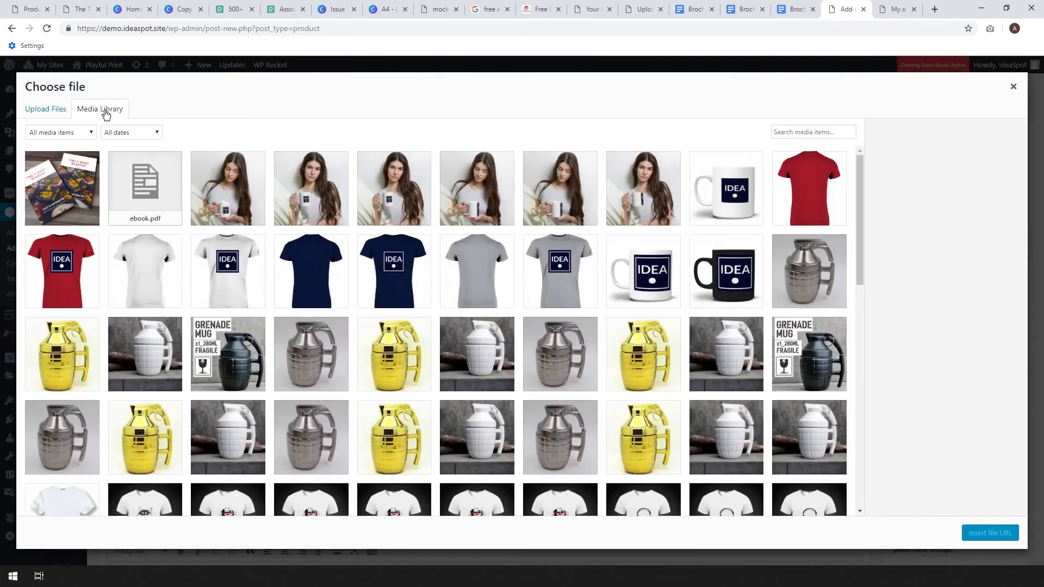
pyautogui.click(43, 108)
pyautogui.click(531, 296)
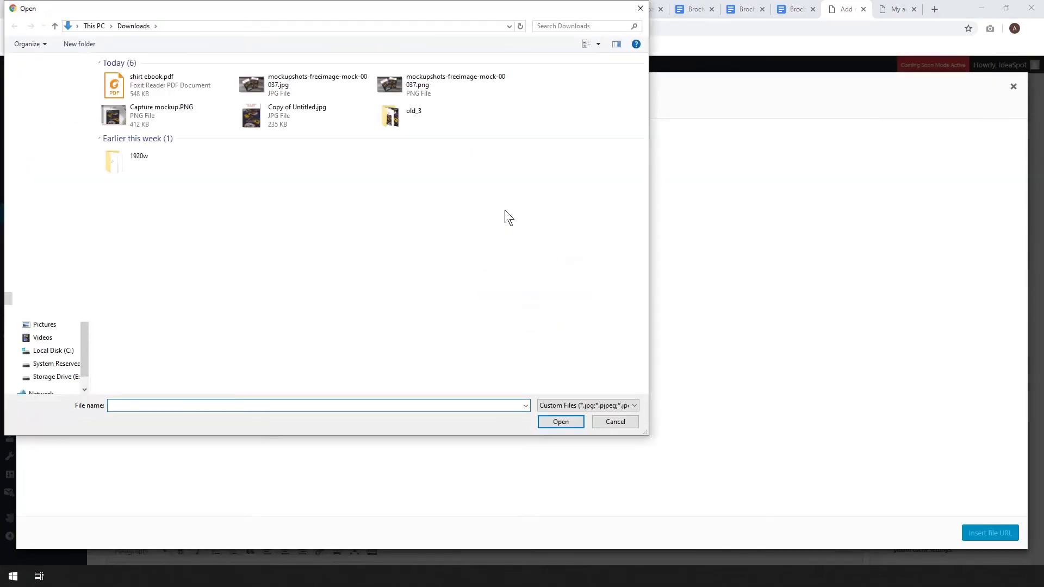
pyautogui.click(179, 87)
pyautogui.click(560, 423)
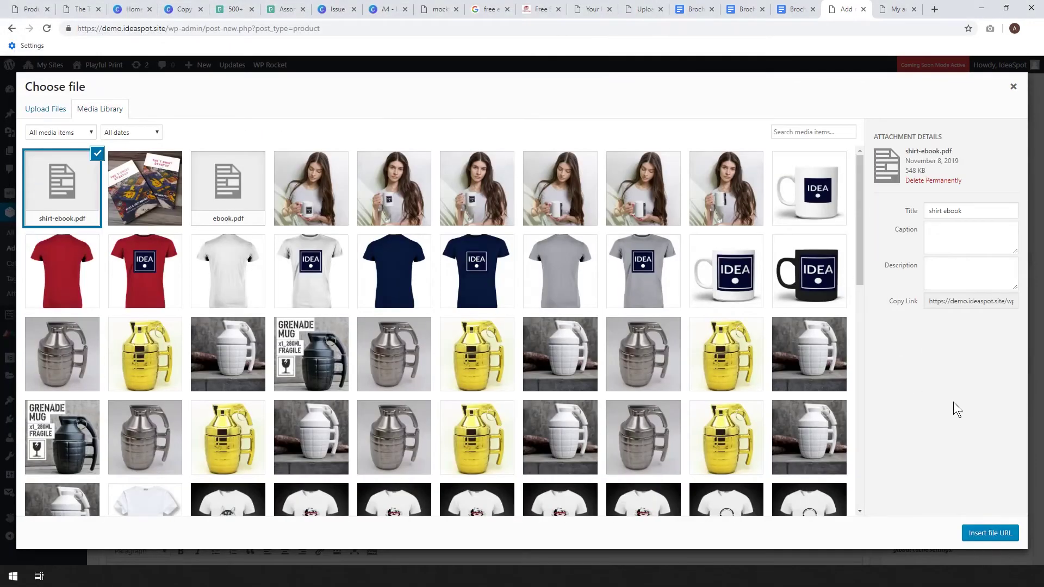
pyautogui.click(989, 534)
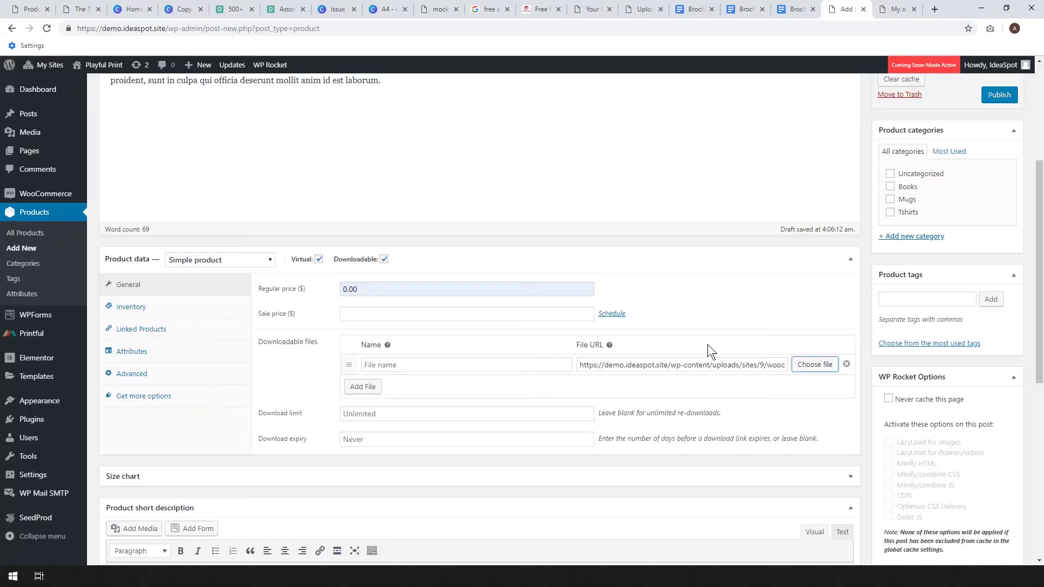
pyautogui.click(464, 359)
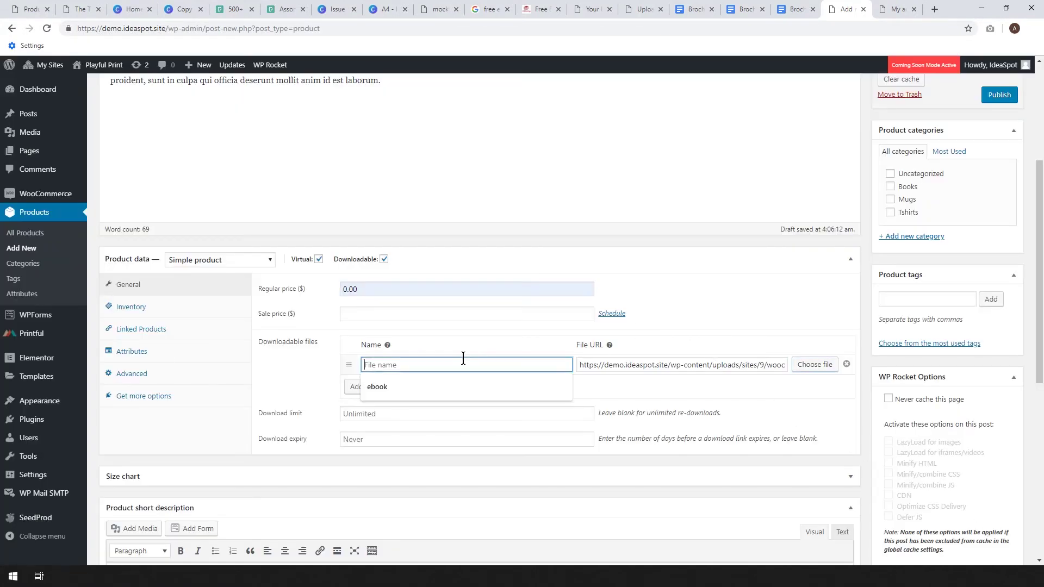
pyautogui.write('Shirt eBook')
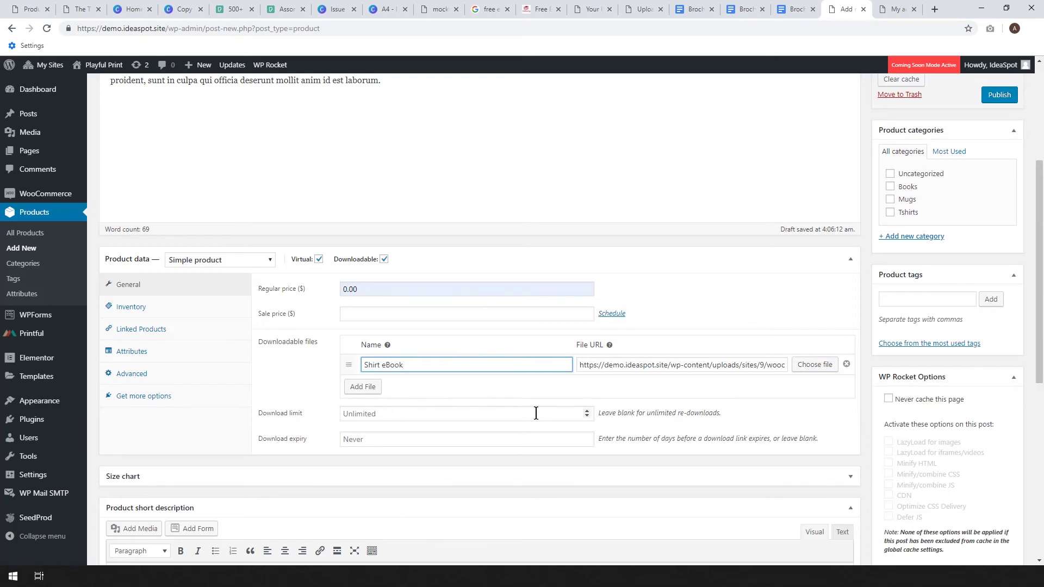
# Limit the download to 30 downloads with an 800-day expiry.
pyautogui.click(405, 413)
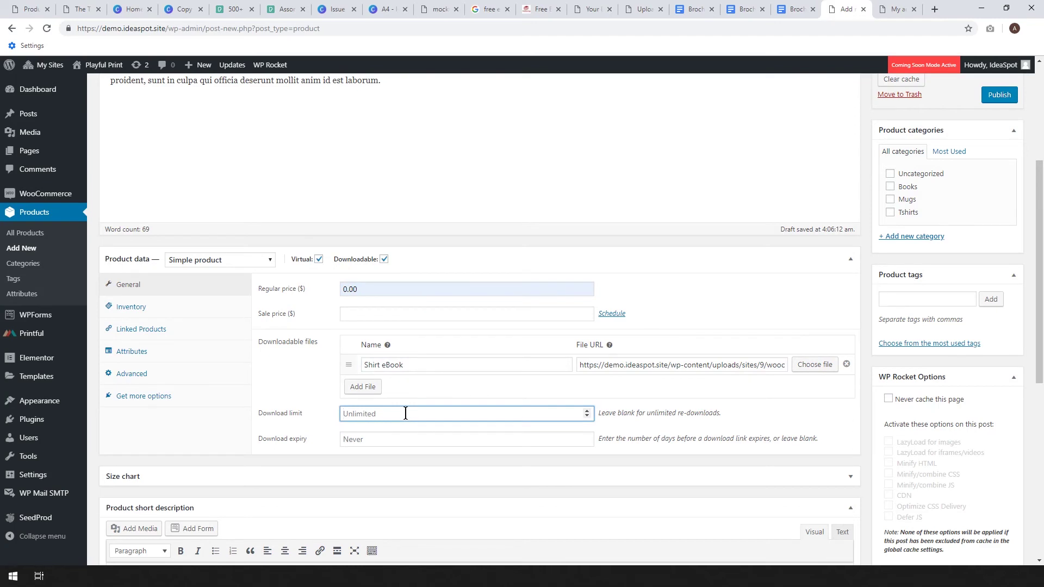
pyautogui.write('30')
pyautogui.click(375, 441)
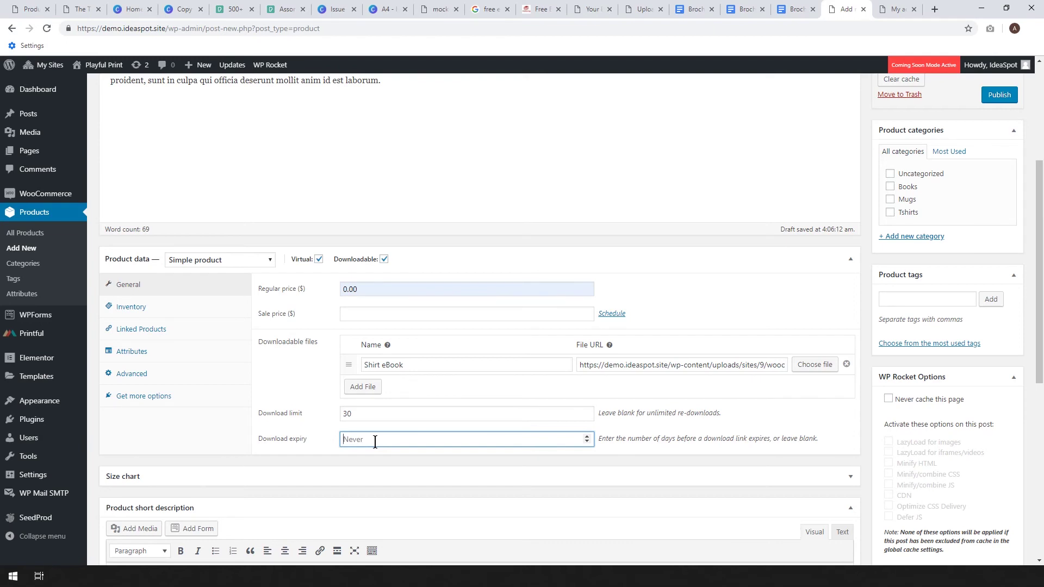
pyautogui.write('800')
pyautogui.scroll(-1, 387, 468)
pyautogui.scroll(-1, 446, 332)
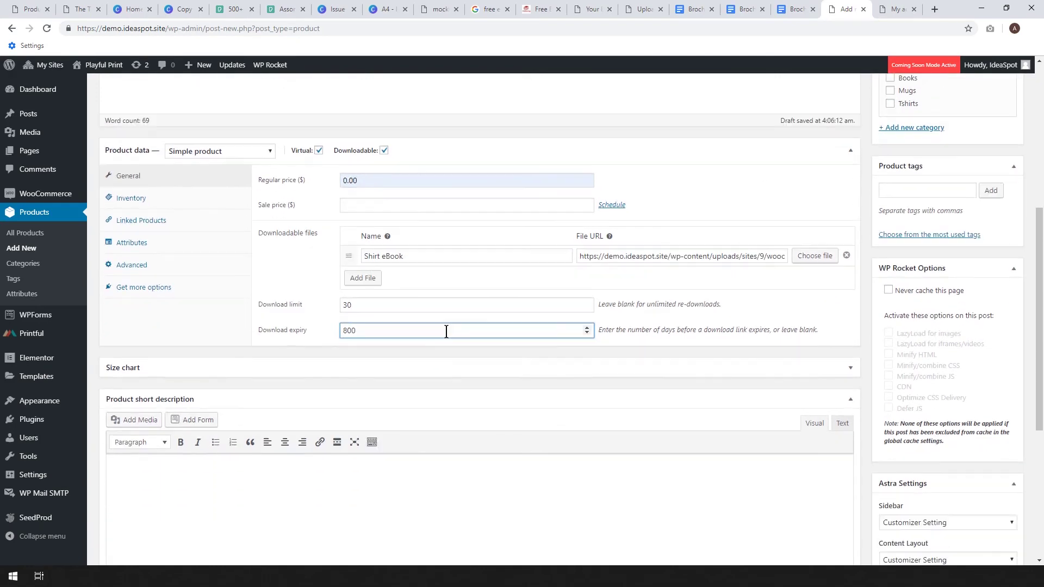
pyautogui.scroll(-2, 326, 350)
# Paste Lorem ipsum into the product short description and trim it to the first sentence.
pyautogui.click(194, 367)
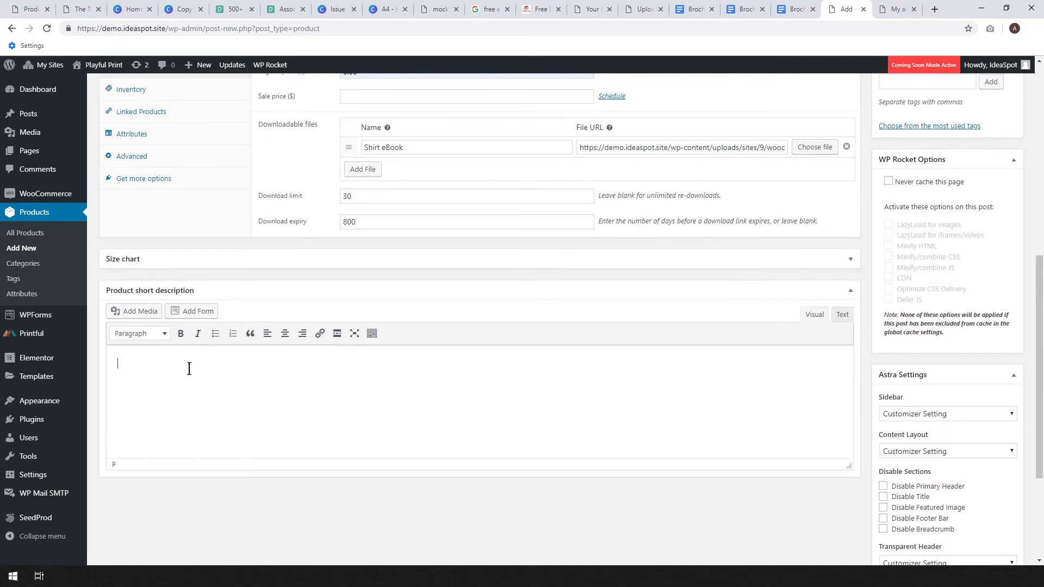
pyautogui.write('Lorem ipsum dolor sit amet, consectetur adipiscing elit, sed do eiusmod tempor incididunt ut labore et dolore magna aliqua. Ut enim ad minim veniam, quis nostrud exercitation ullamco laboris nisi ut aliquip ex ea commodo consequat. Duis aute irure dolor in reprehenderit in voluptate velit esse cillum dolore eu fugiat nulla pariatur. Excepteur sint occaecat cupidatat non proident, sunt in culpa qui officia deserunt mollit anim id est laborum.')
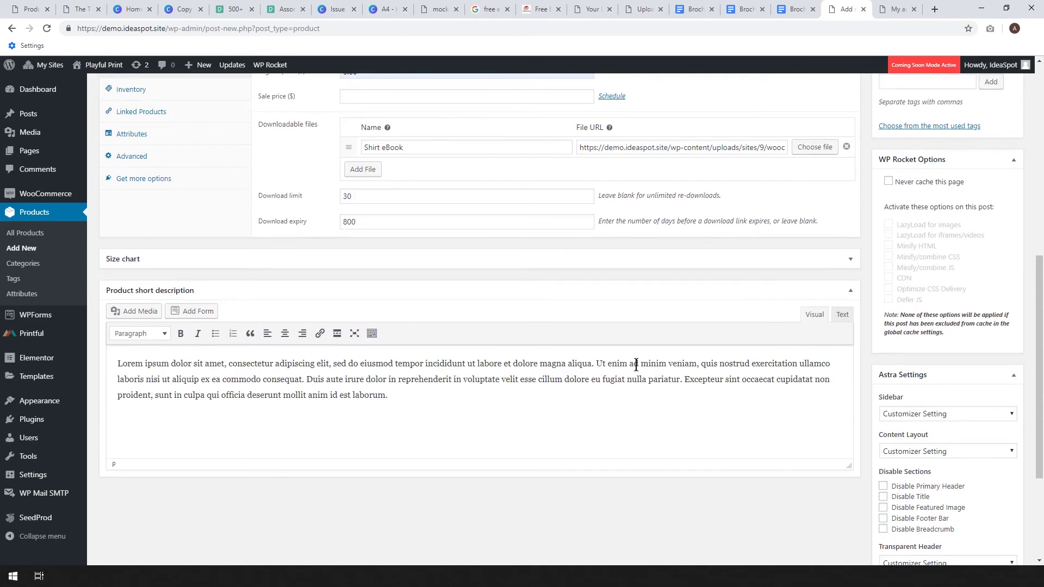
pyautogui.moveTo(597, 365); pyautogui.dragTo(614, 394)
pyautogui.press('BackSpace')
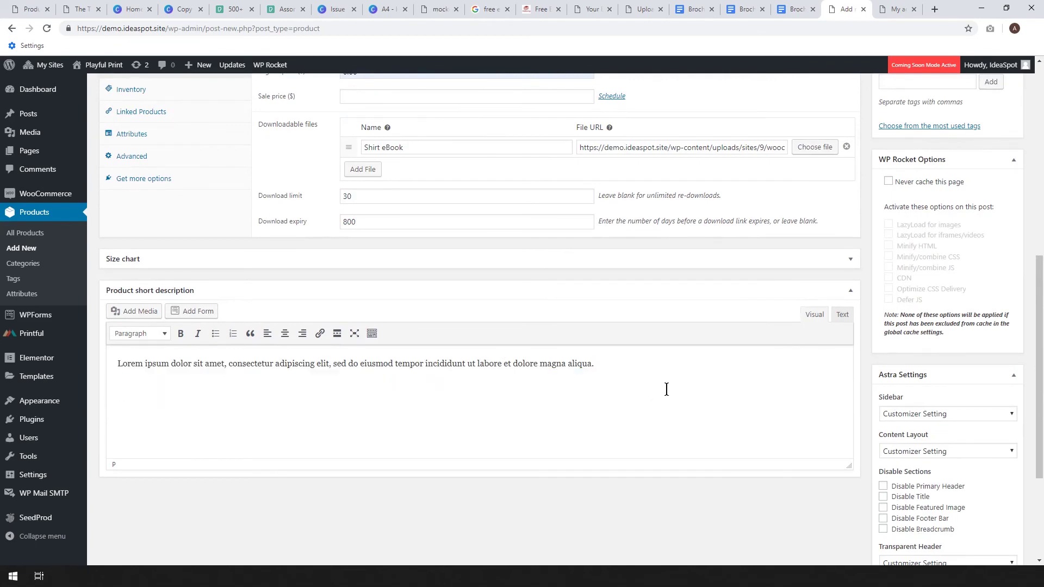
pyautogui.scroll(-1, 667, 389)
pyautogui.scroll(-2, 667, 389)
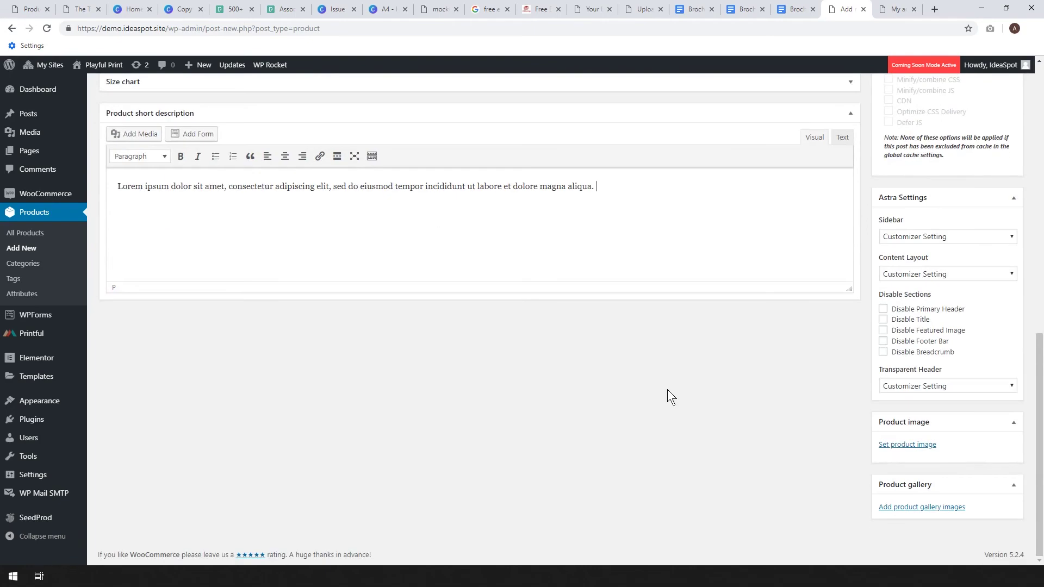
# Upload the ebook mockup JPG from Downloads as the product image.
pyautogui.click(902, 445)
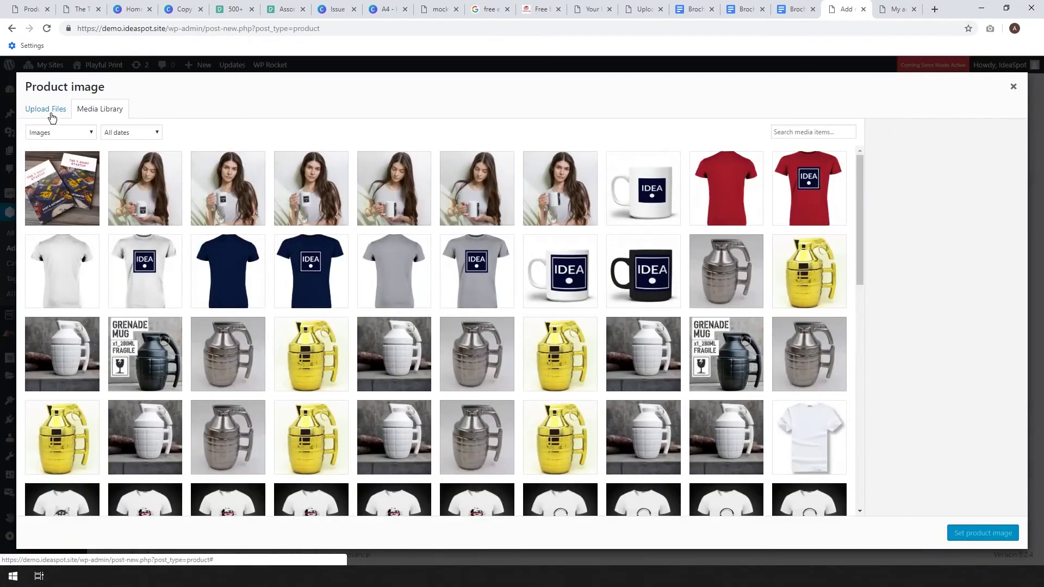
pyautogui.click(48, 111)
pyautogui.click(503, 292)
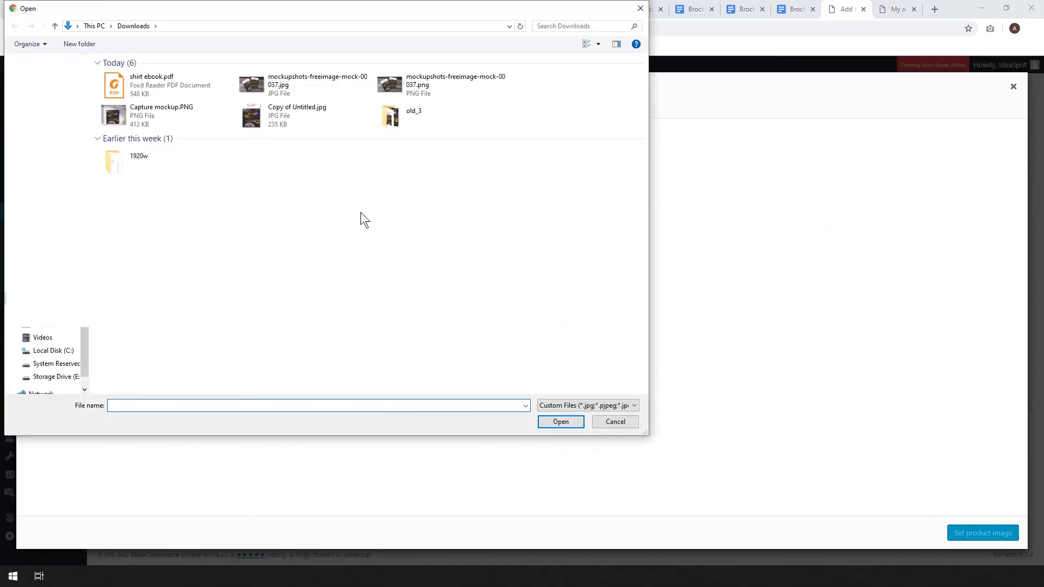
pyautogui.click(278, 90)
pyautogui.click(561, 423)
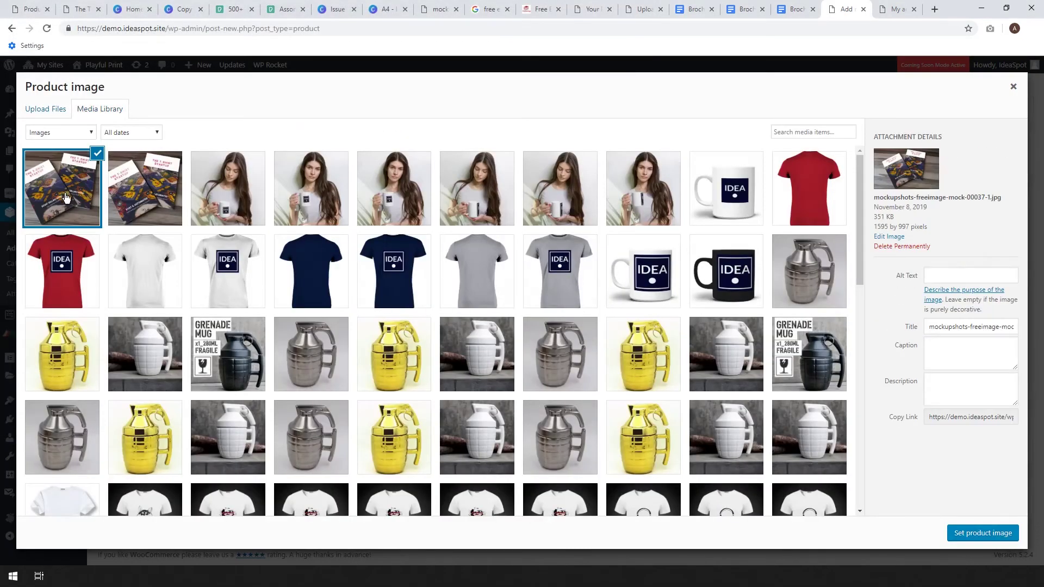
# Confirm the mockup as product image, publish the product, and open its permalink in a new tab.
pyautogui.click(987, 538)
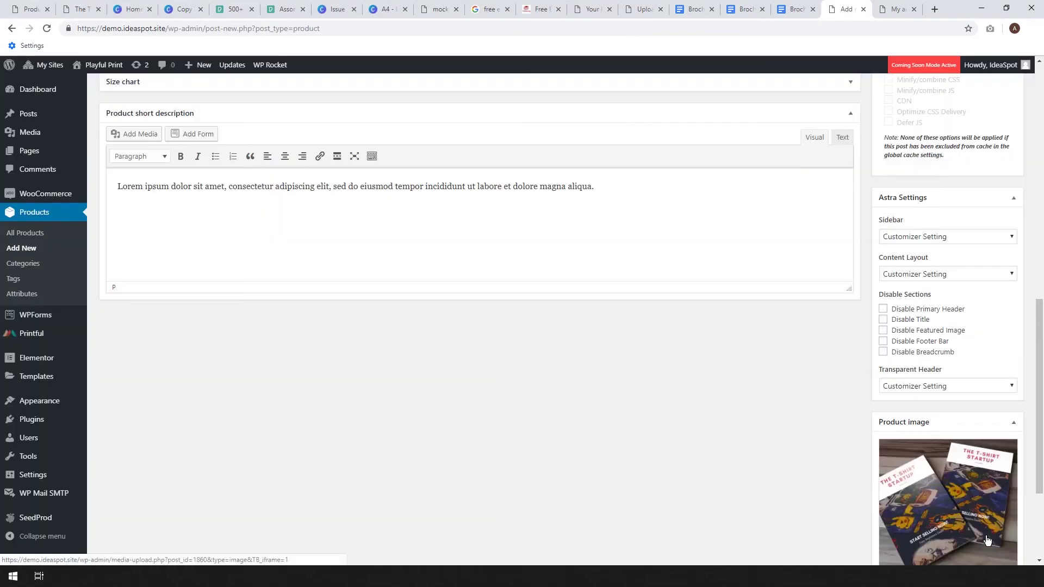
pyautogui.scroll(4, 710, 392)
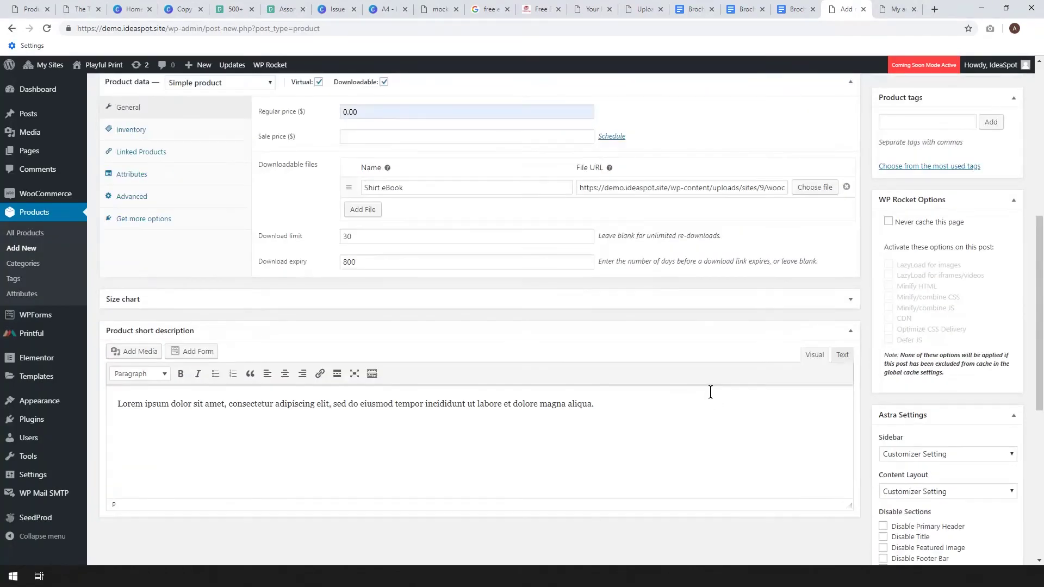
pyautogui.scroll(7, 711, 393)
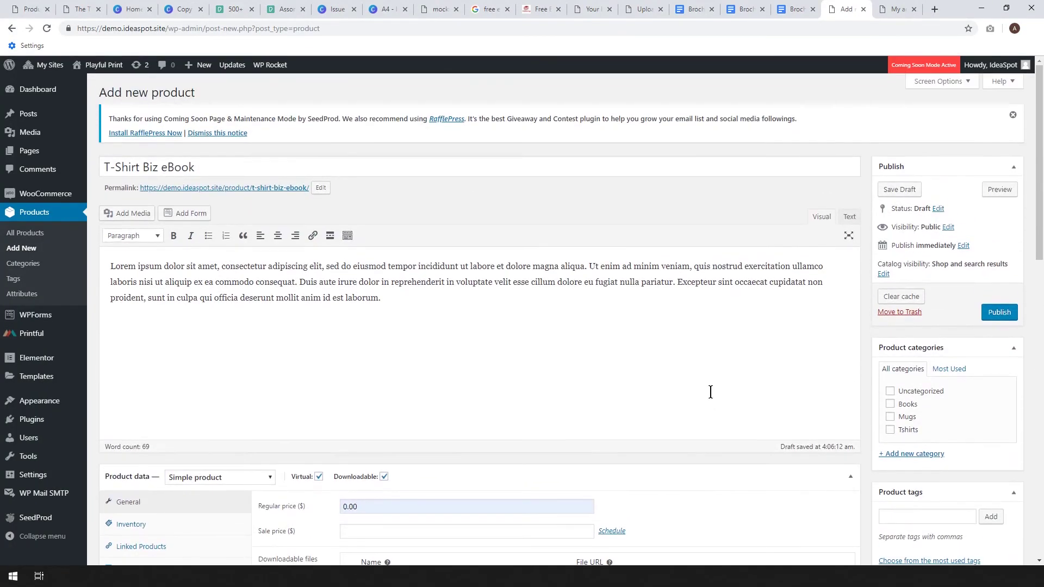
pyautogui.click(998, 315)
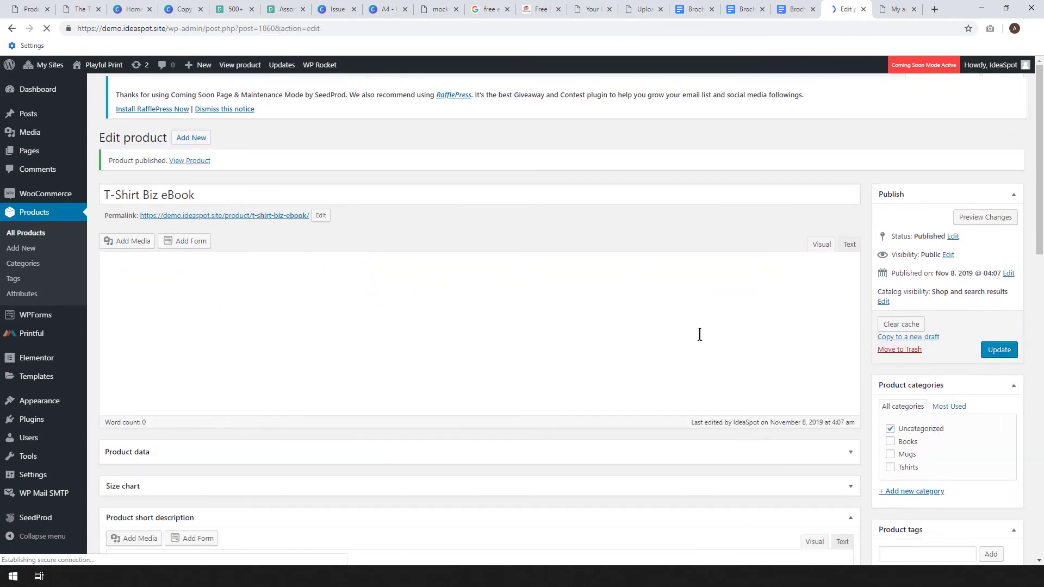
pyautogui.rightClick(238, 217)
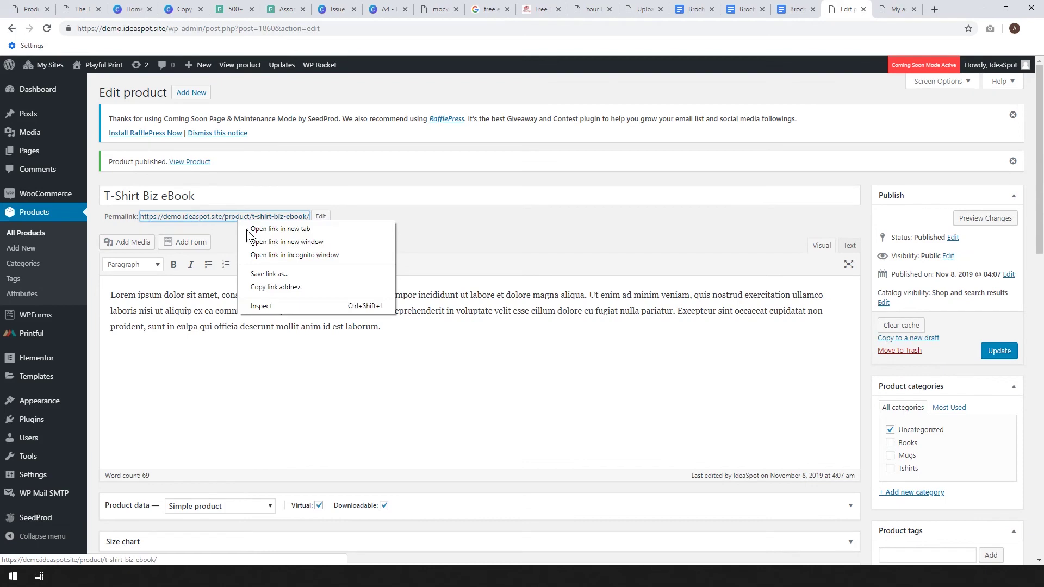
pyautogui.click(264, 227)
# In the new tab, sort All Products by latest and open the T-Shirt Biz eBook.
pyautogui.click(838, 8)
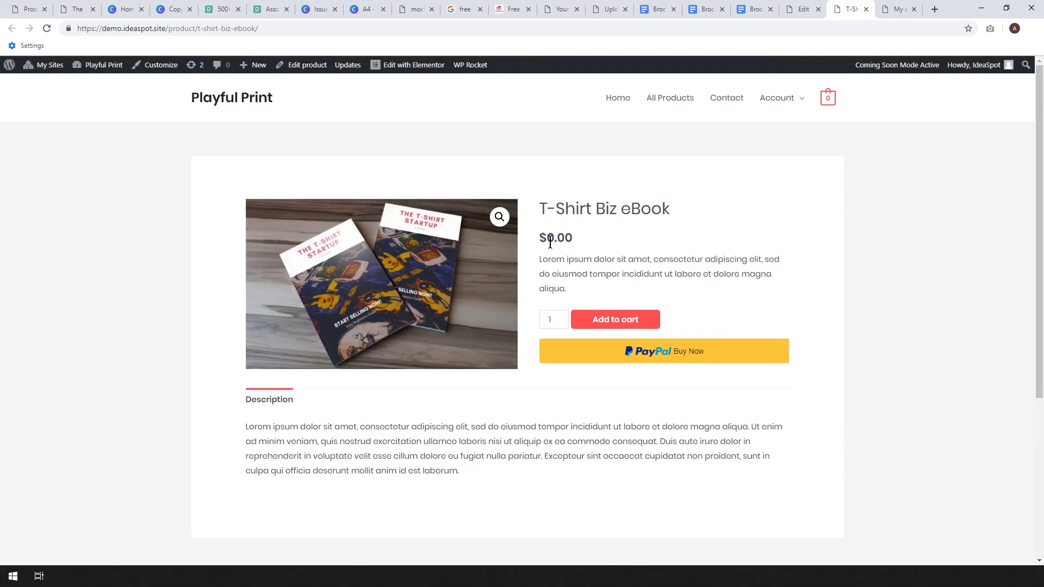
pyautogui.click(669, 98)
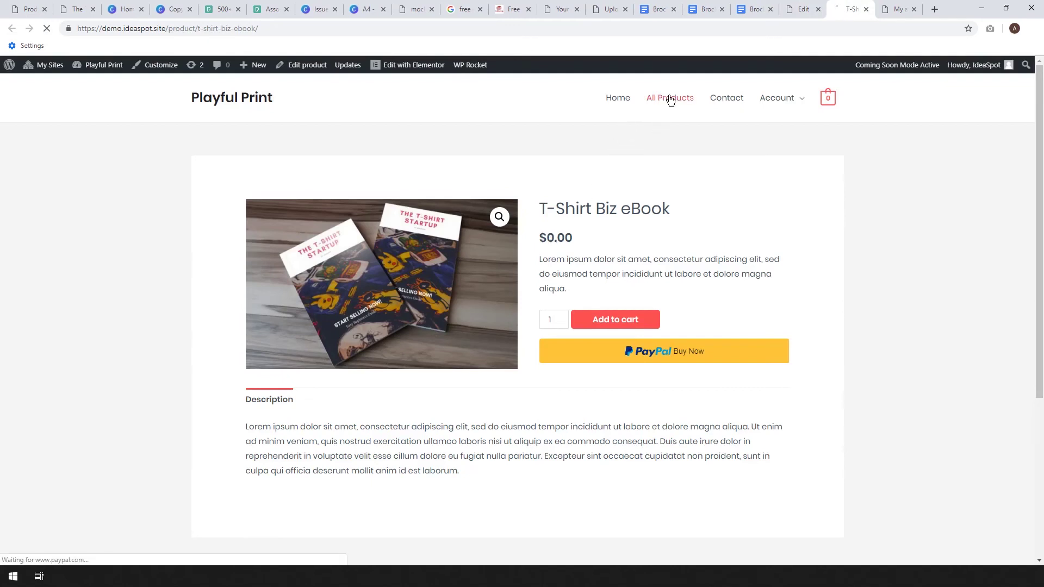
pyautogui.click(725, 267)
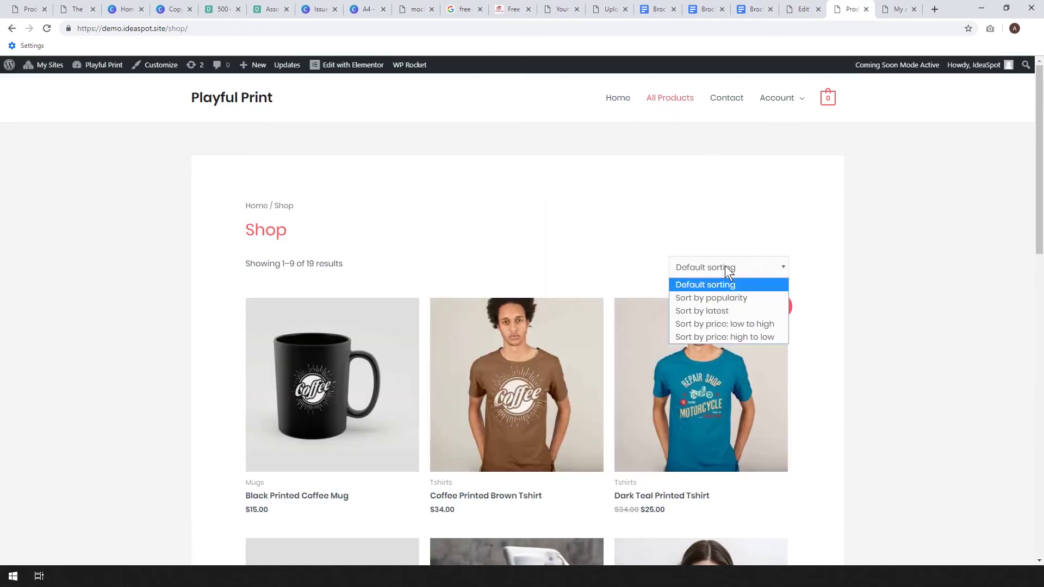
pyautogui.click(723, 318)
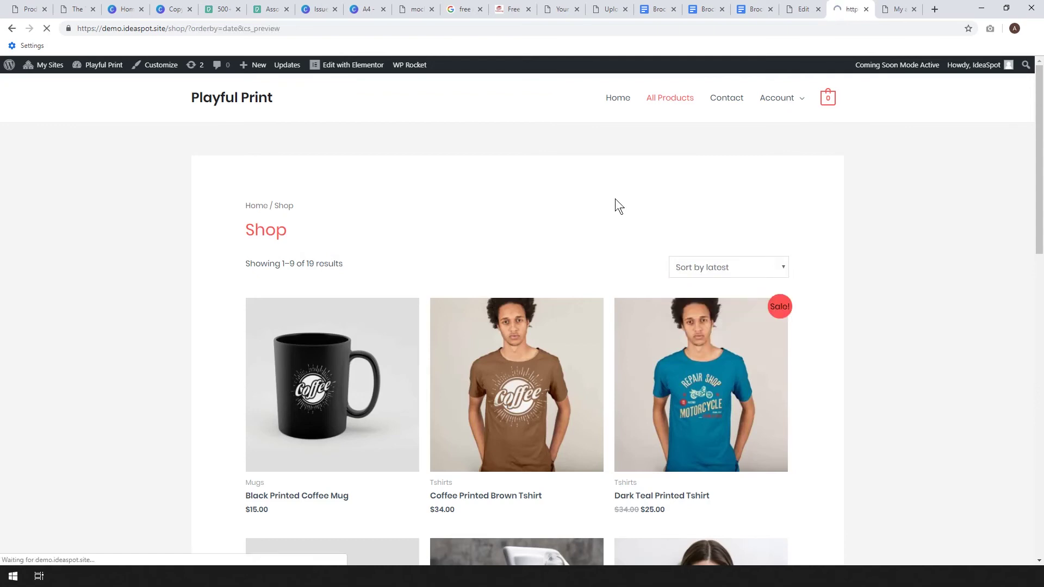
pyautogui.scroll(-1, 614, 198)
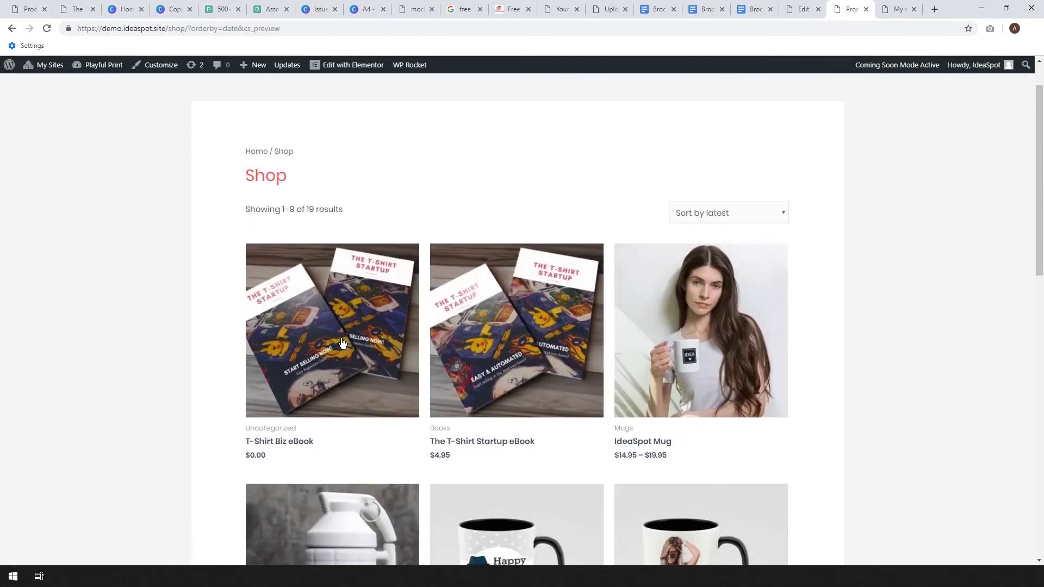
pyautogui.click(338, 340)
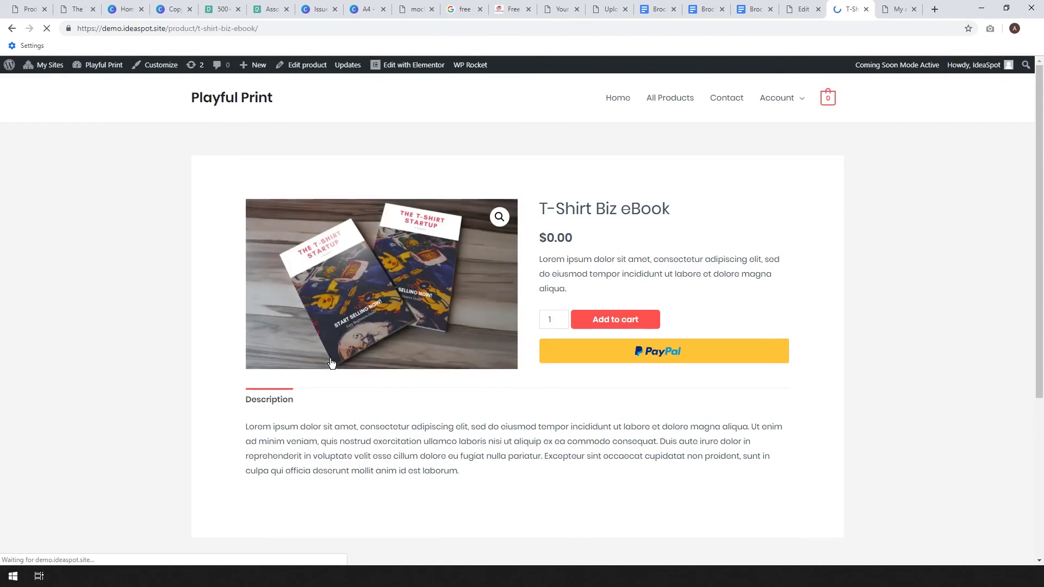
# Add the $0.00 T-Shirt Biz eBook to the cart, check out, and download shirt-ebook.pdf.
pyautogui.click(652, 322)
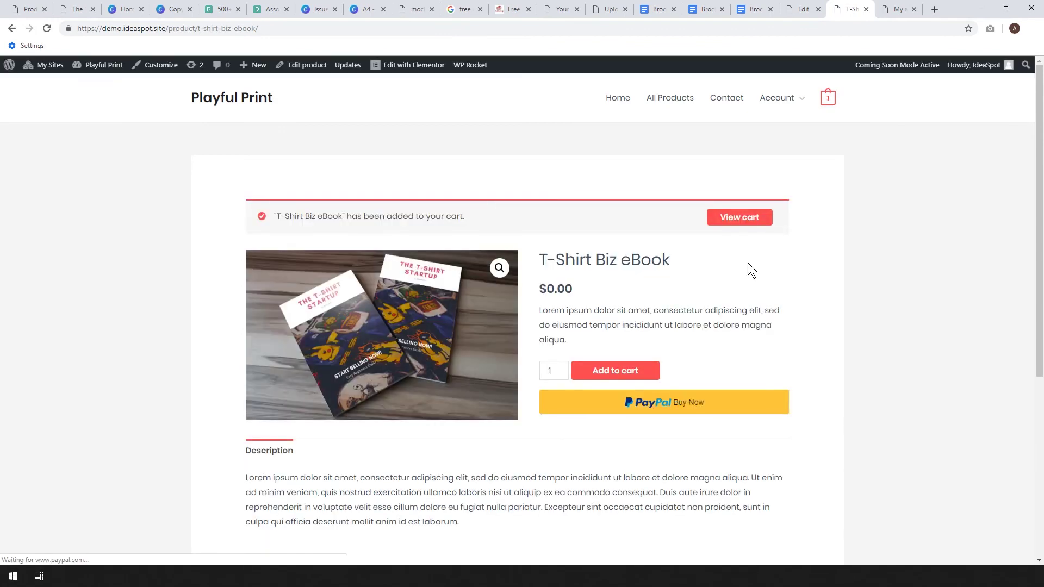
pyautogui.click(740, 219)
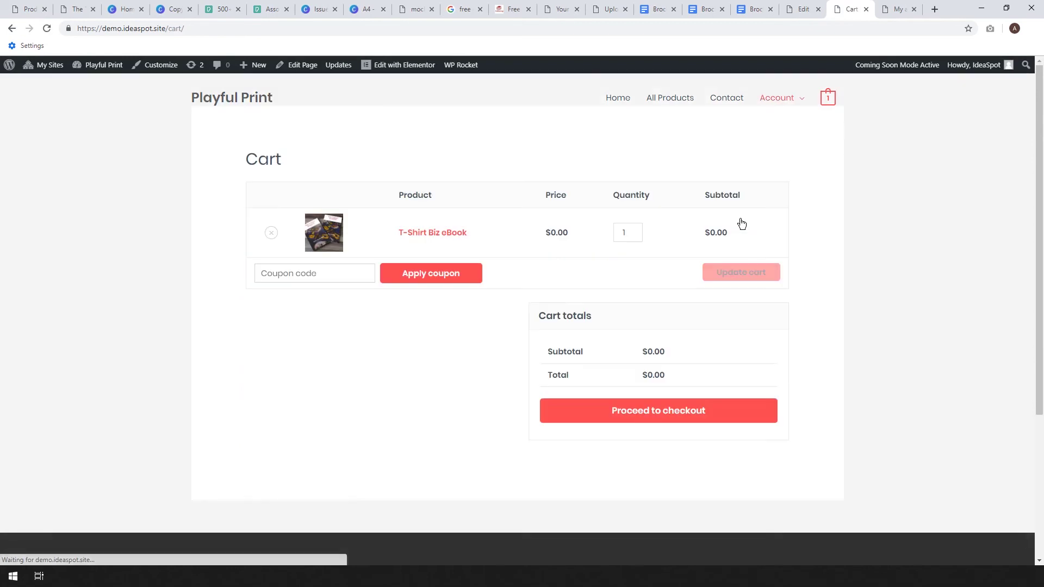
pyautogui.click(660, 413)
pyautogui.scroll(-2, 842, 330)
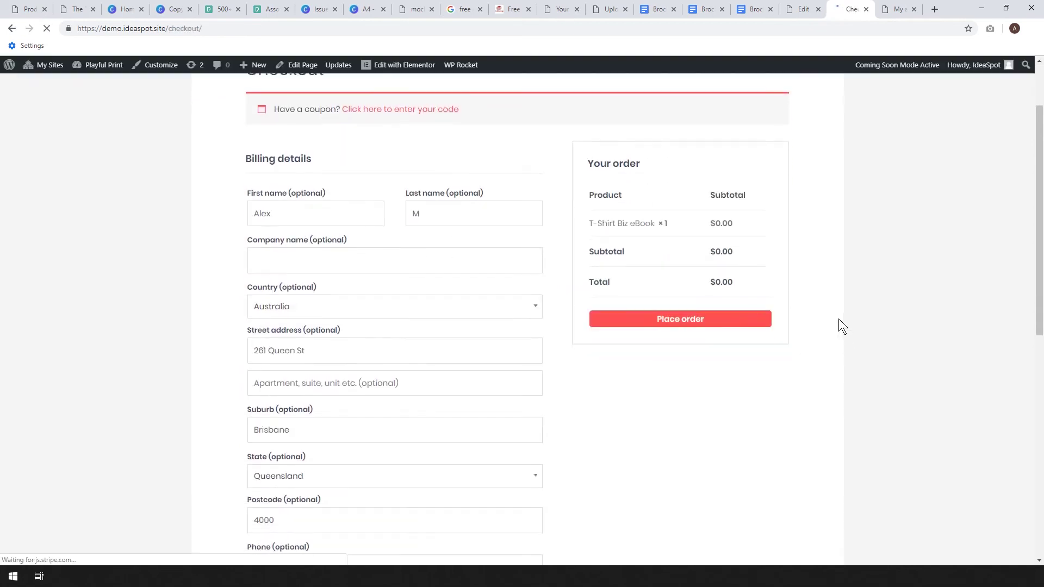
pyautogui.scroll(-2, 370, 337)
pyautogui.scroll(-3, 345, 337)
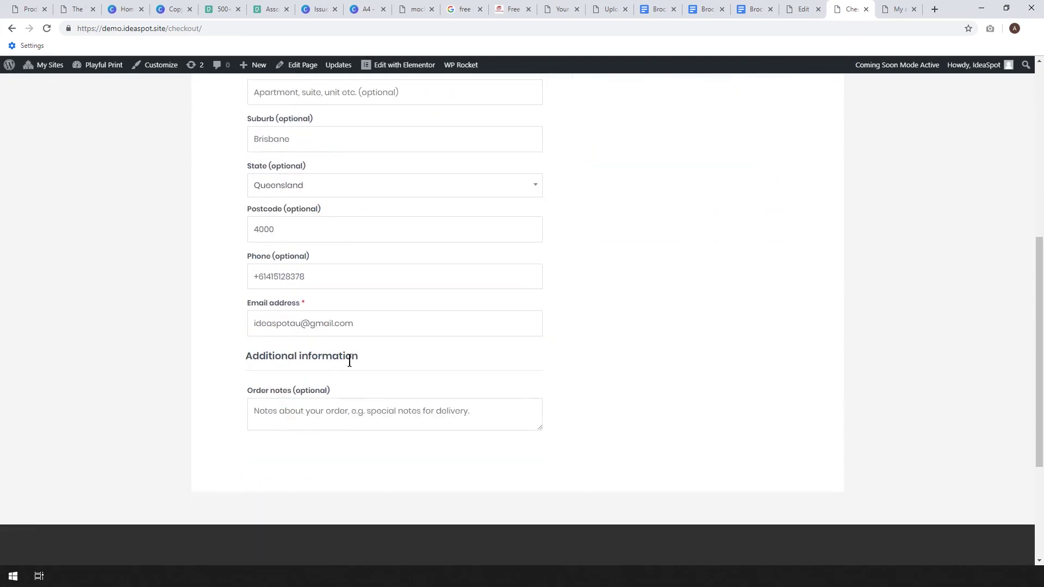
pyautogui.scroll(7, 439, 384)
pyautogui.click(690, 408)
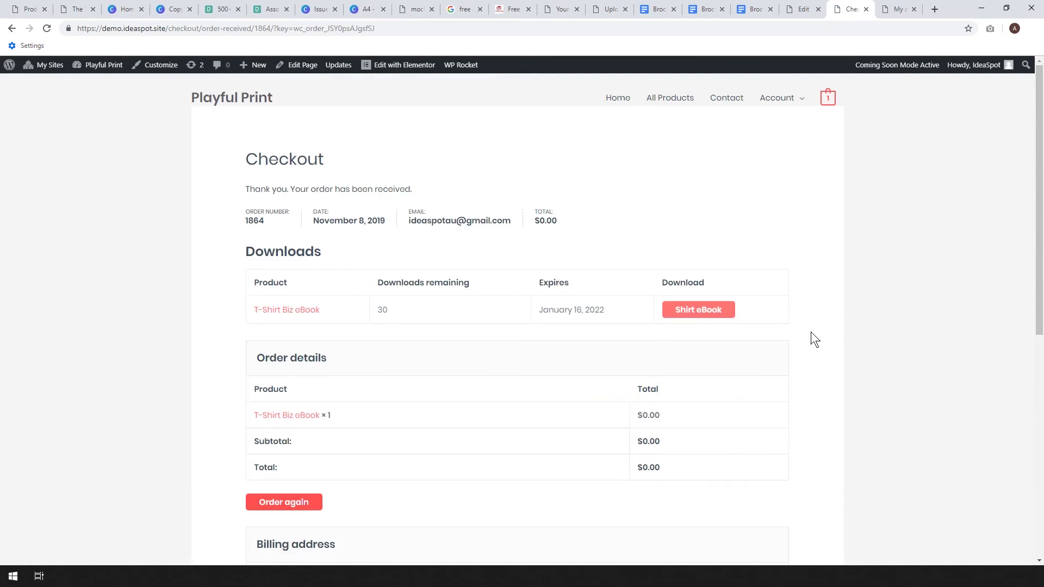
pyautogui.click(697, 311)
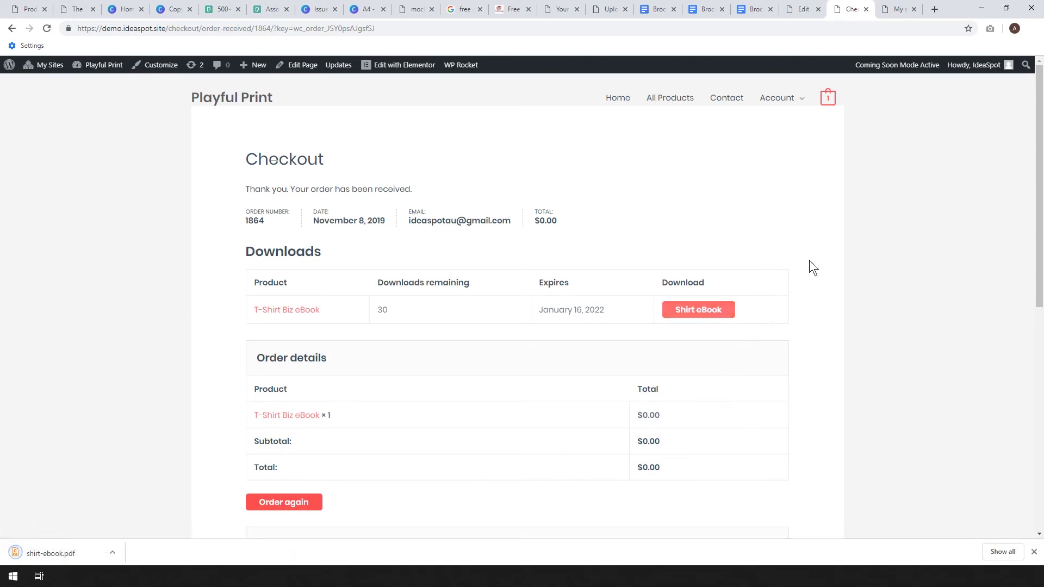
# Redownload the Shirt eBook from My account's Downloads list, then go back to All Products.
pyautogui.moveTo(790, 110)
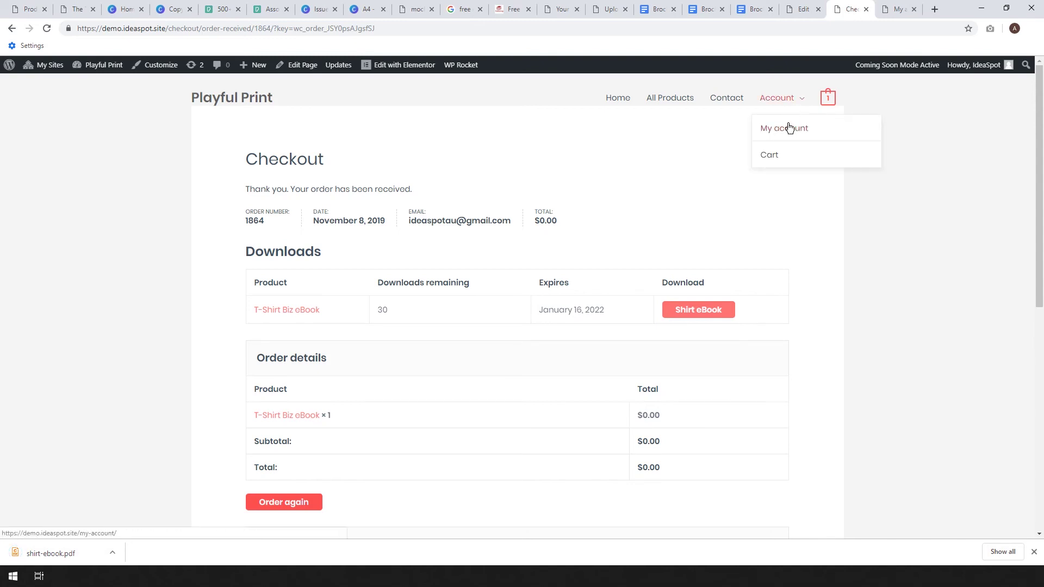
pyautogui.click(788, 131)
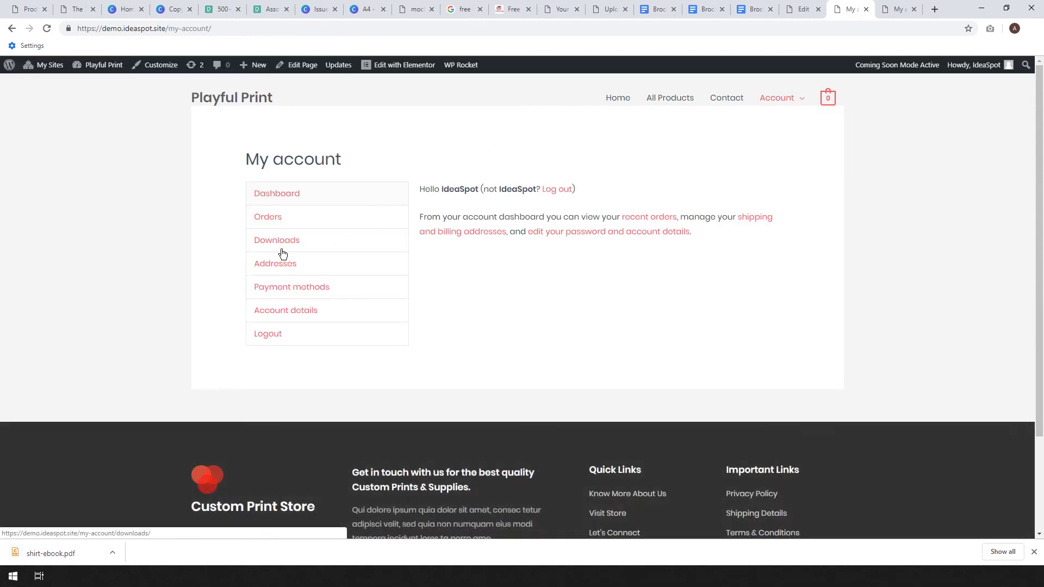
pyautogui.click(272, 248)
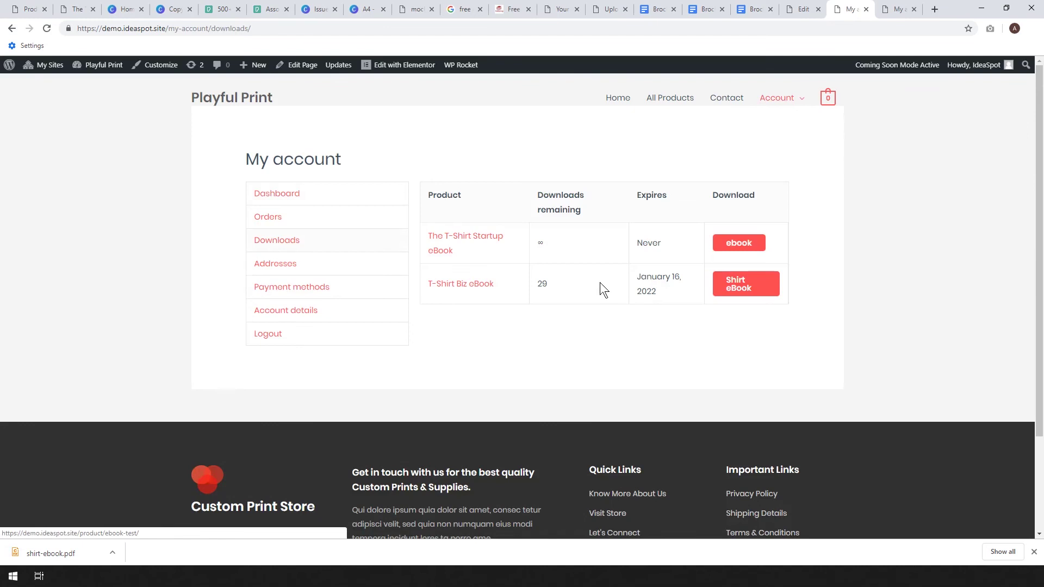
pyautogui.click(730, 289)
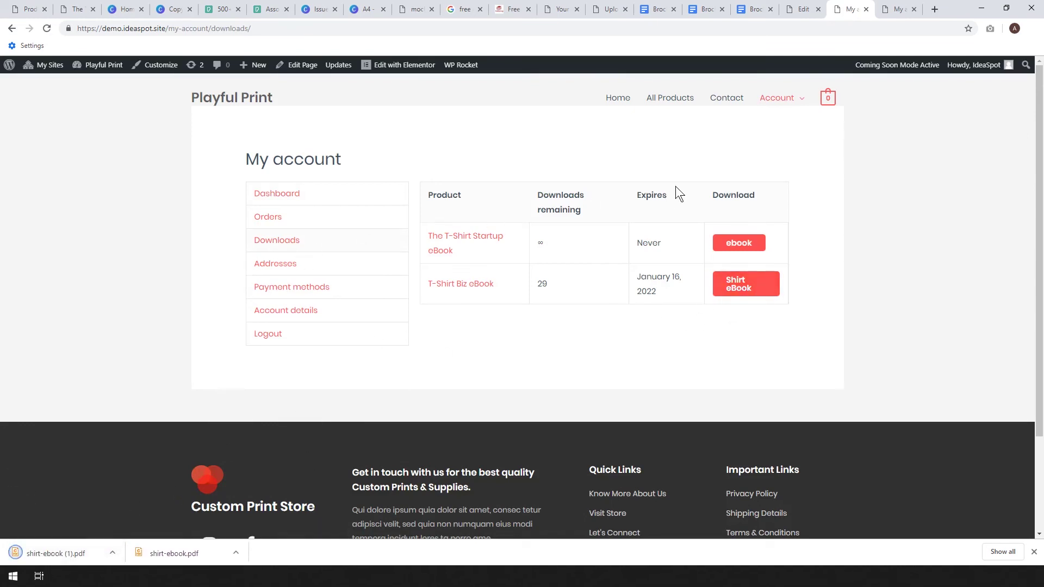
pyautogui.click(671, 101)
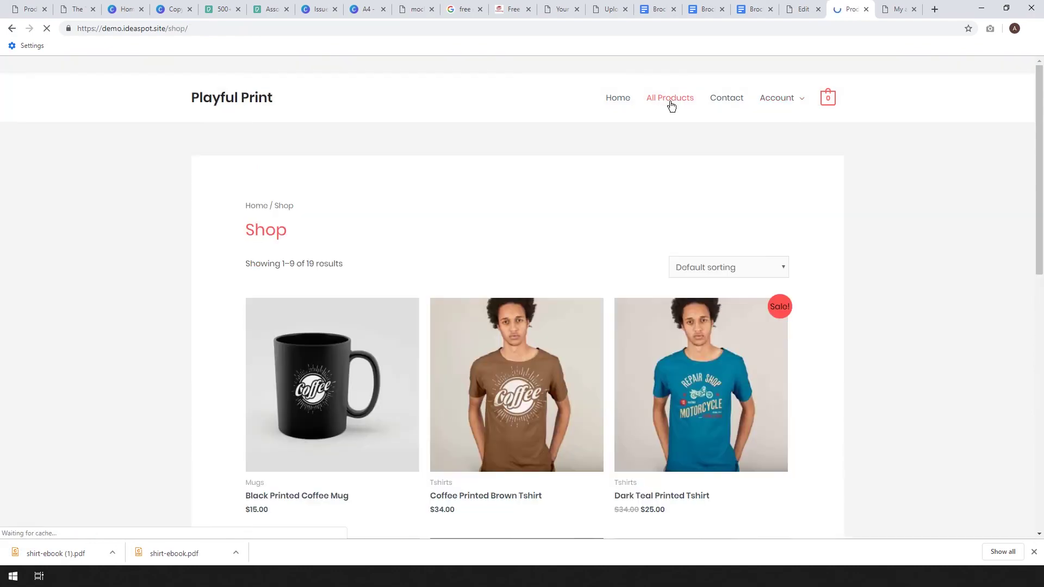
# Sort the shop by latest, reopen the T-Shirt Biz eBook page, then switch to the Adazing tab.
pyautogui.scroll(-14, 673, 133)
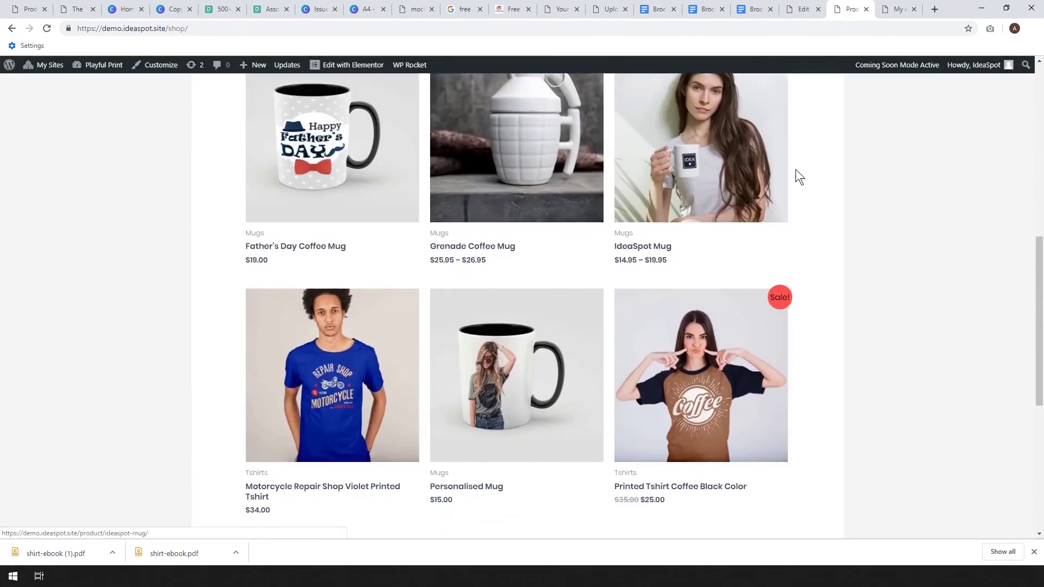
pyautogui.scroll(14, 852, 202)
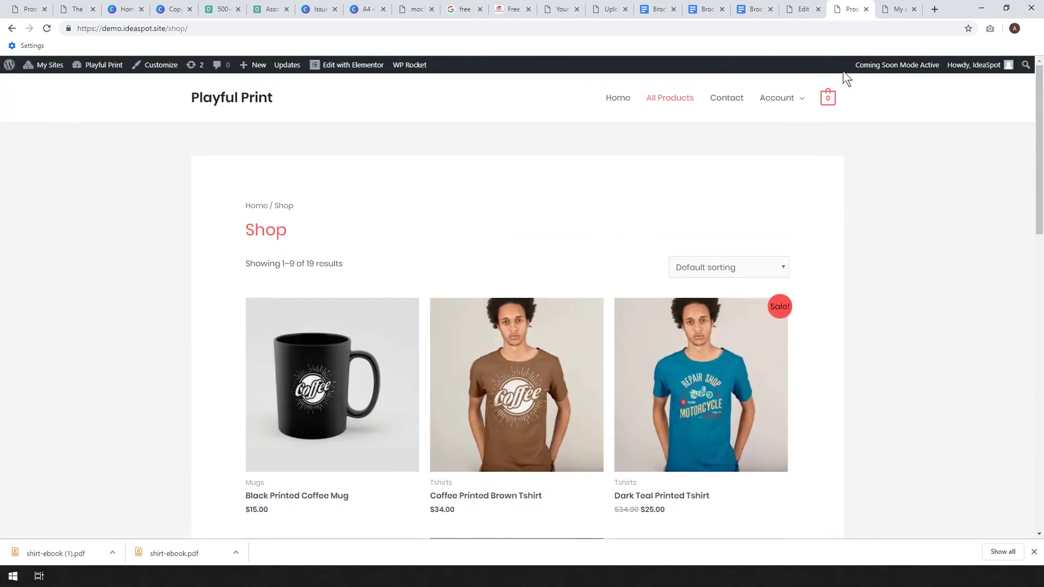
pyautogui.click(729, 262)
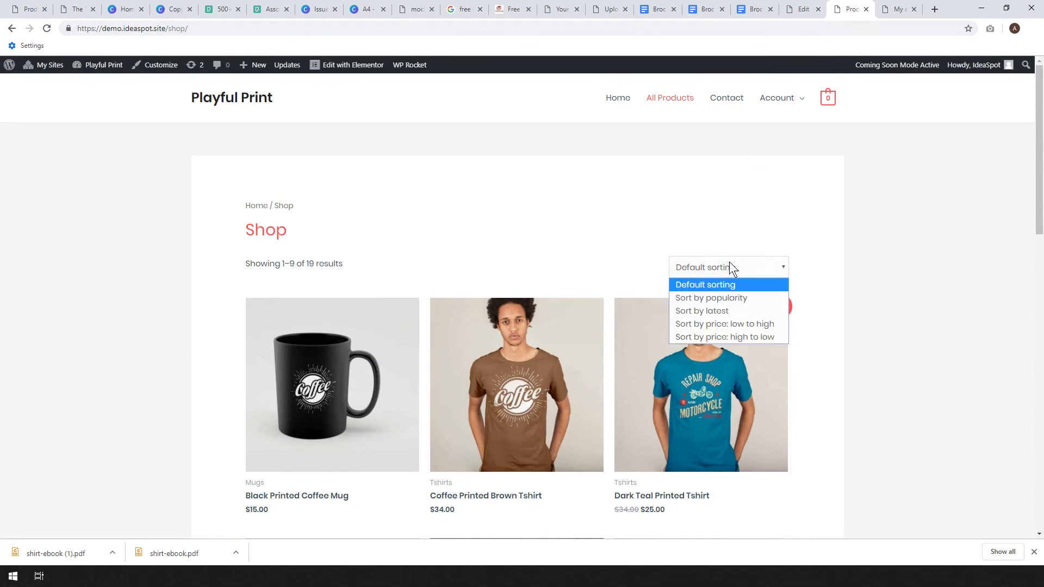
pyautogui.click(729, 311)
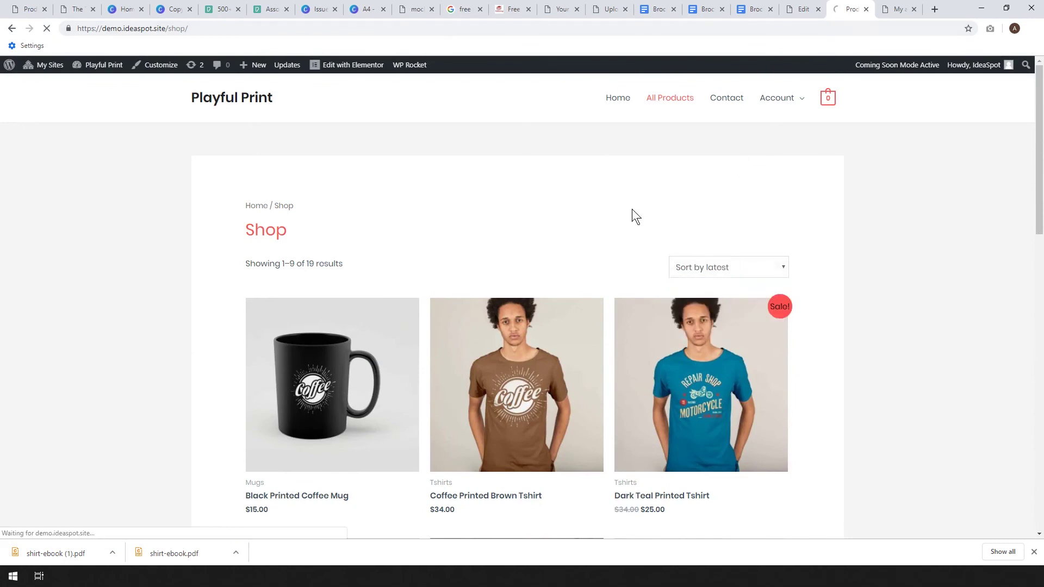
pyautogui.click(347, 342)
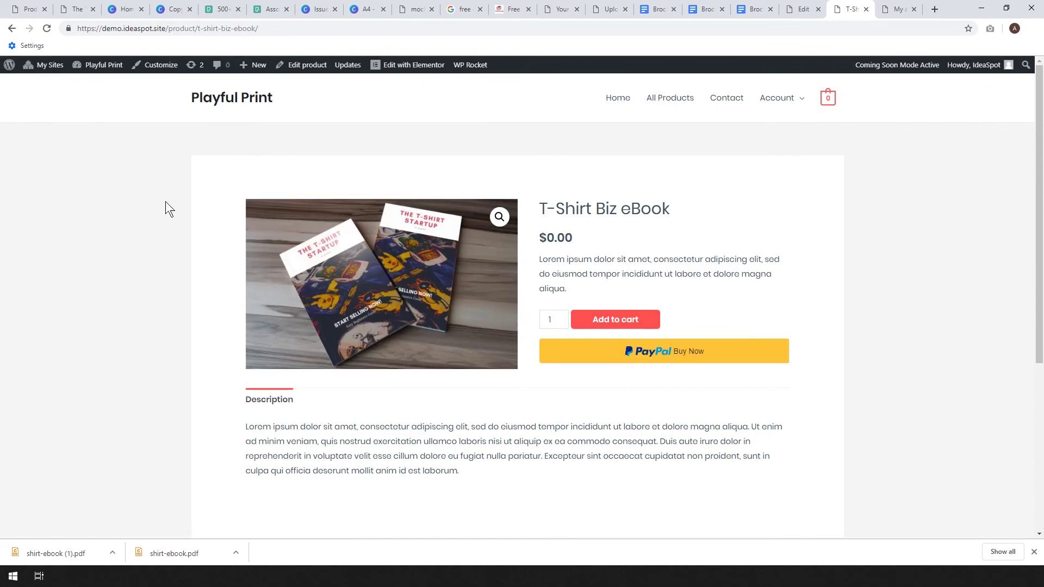
pyautogui.click(510, 9)
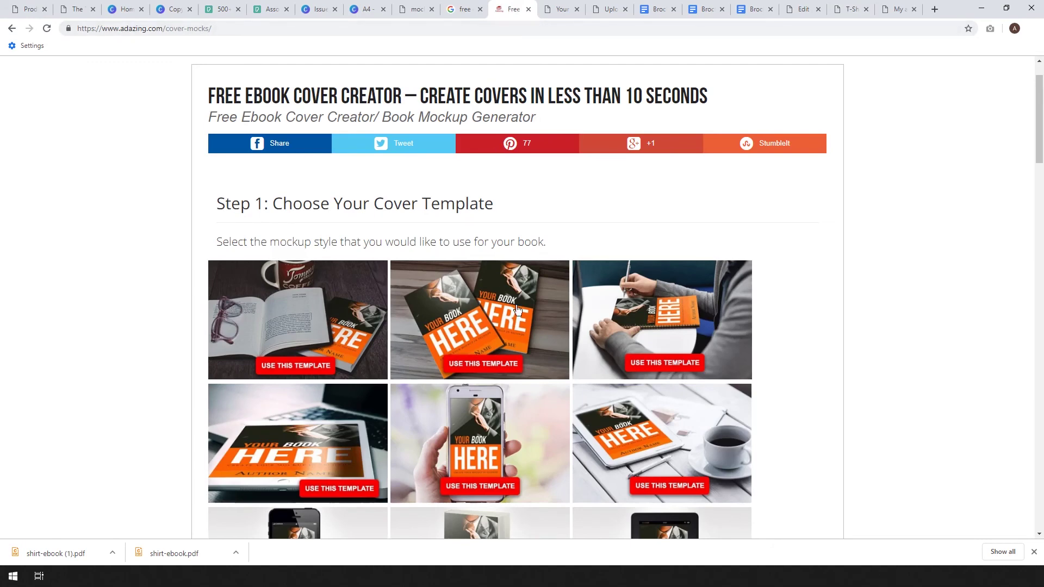
# Switch back to the T-Shirt Biz eBook product page tab with the mockup image.
pyautogui.click(852, 10)
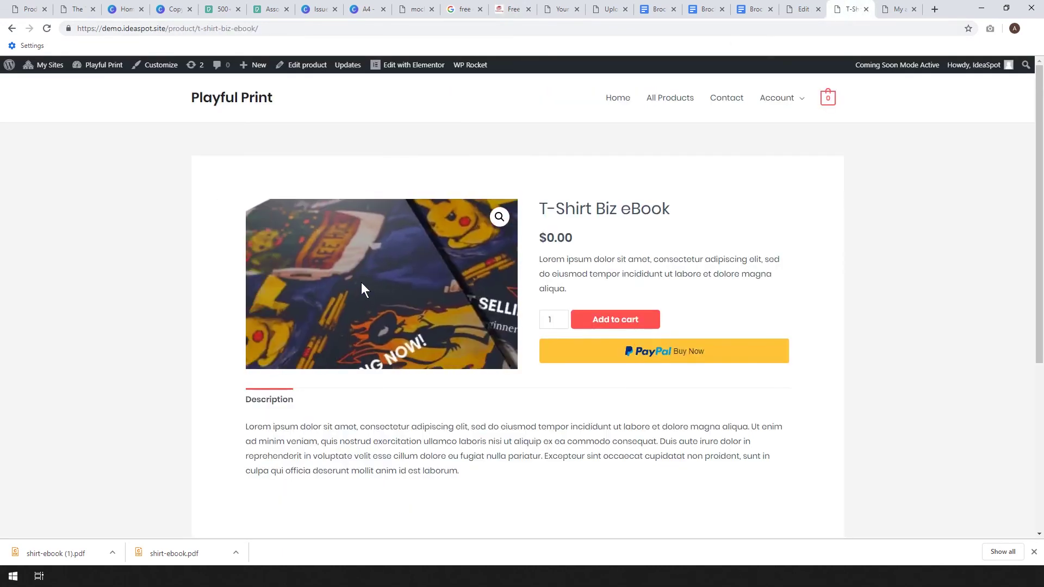